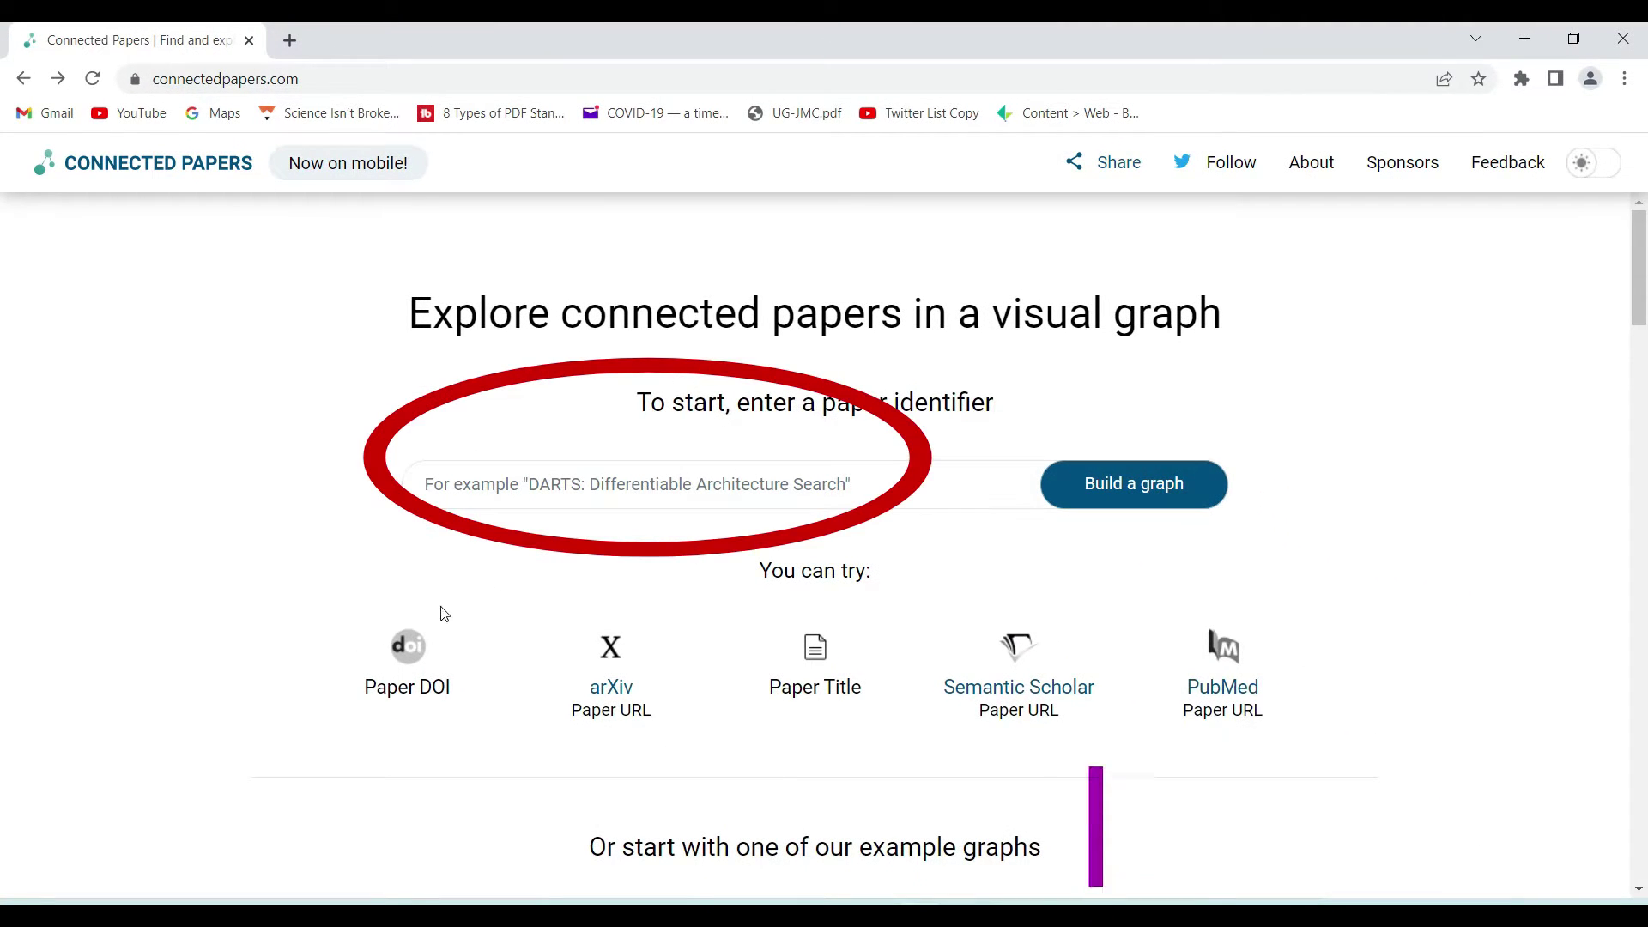
# - Scroll the connectedpapers.com home page with its empty paper-identifier search box
pyautogui.scroll(-1, 444, 612)
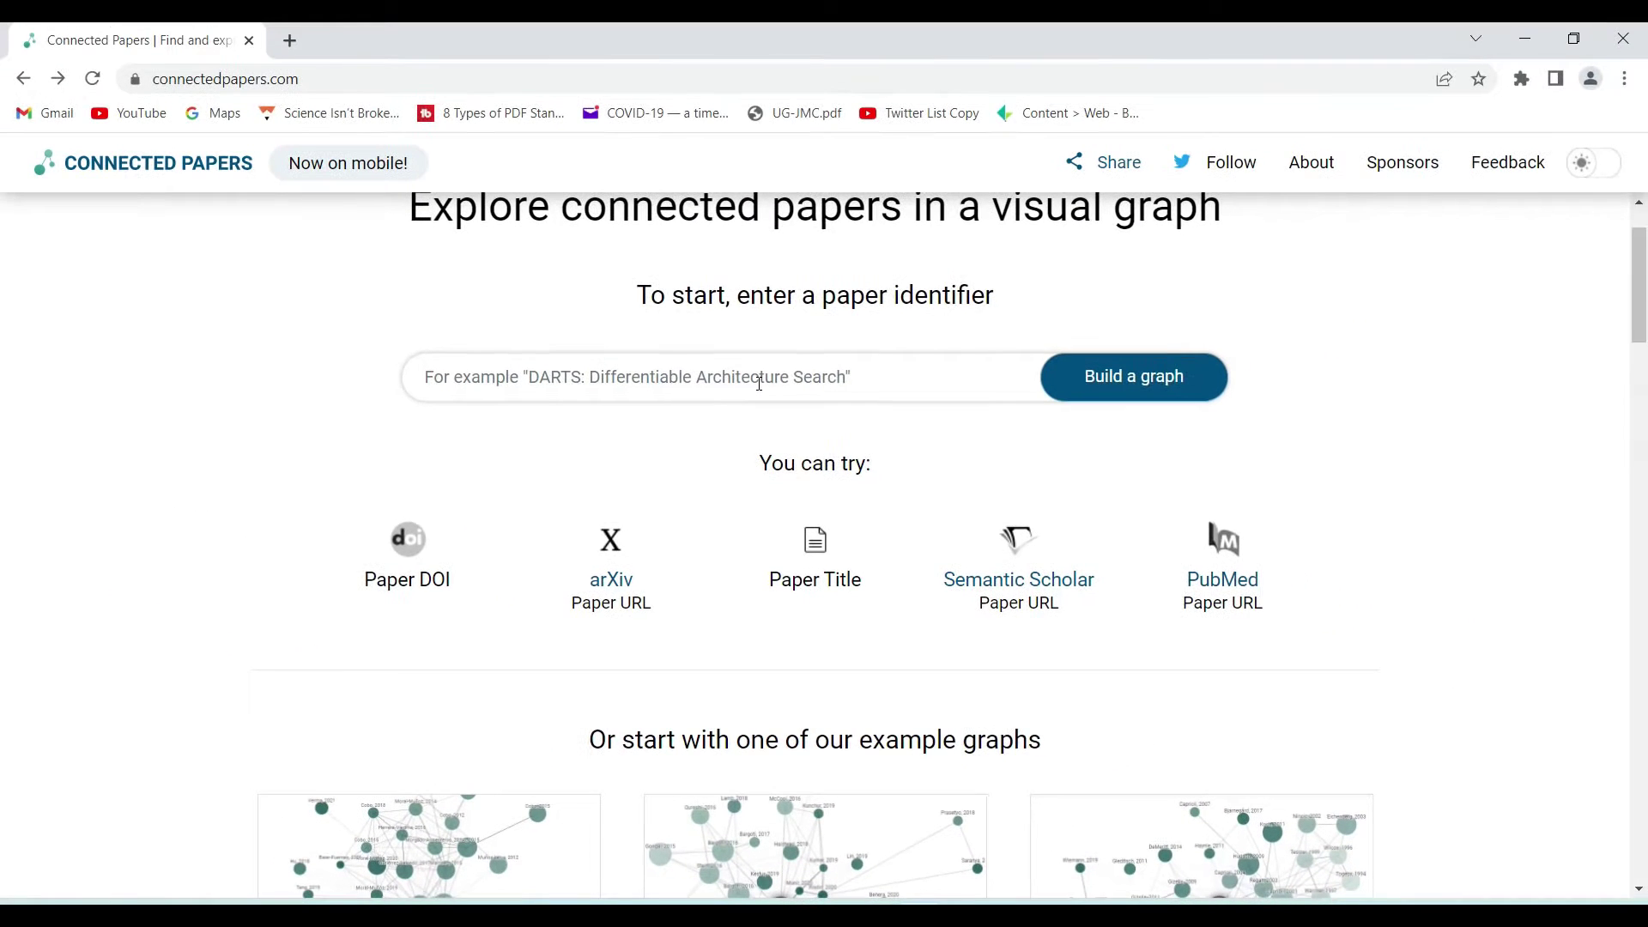
pyautogui.scroll(-5, 759, 383)
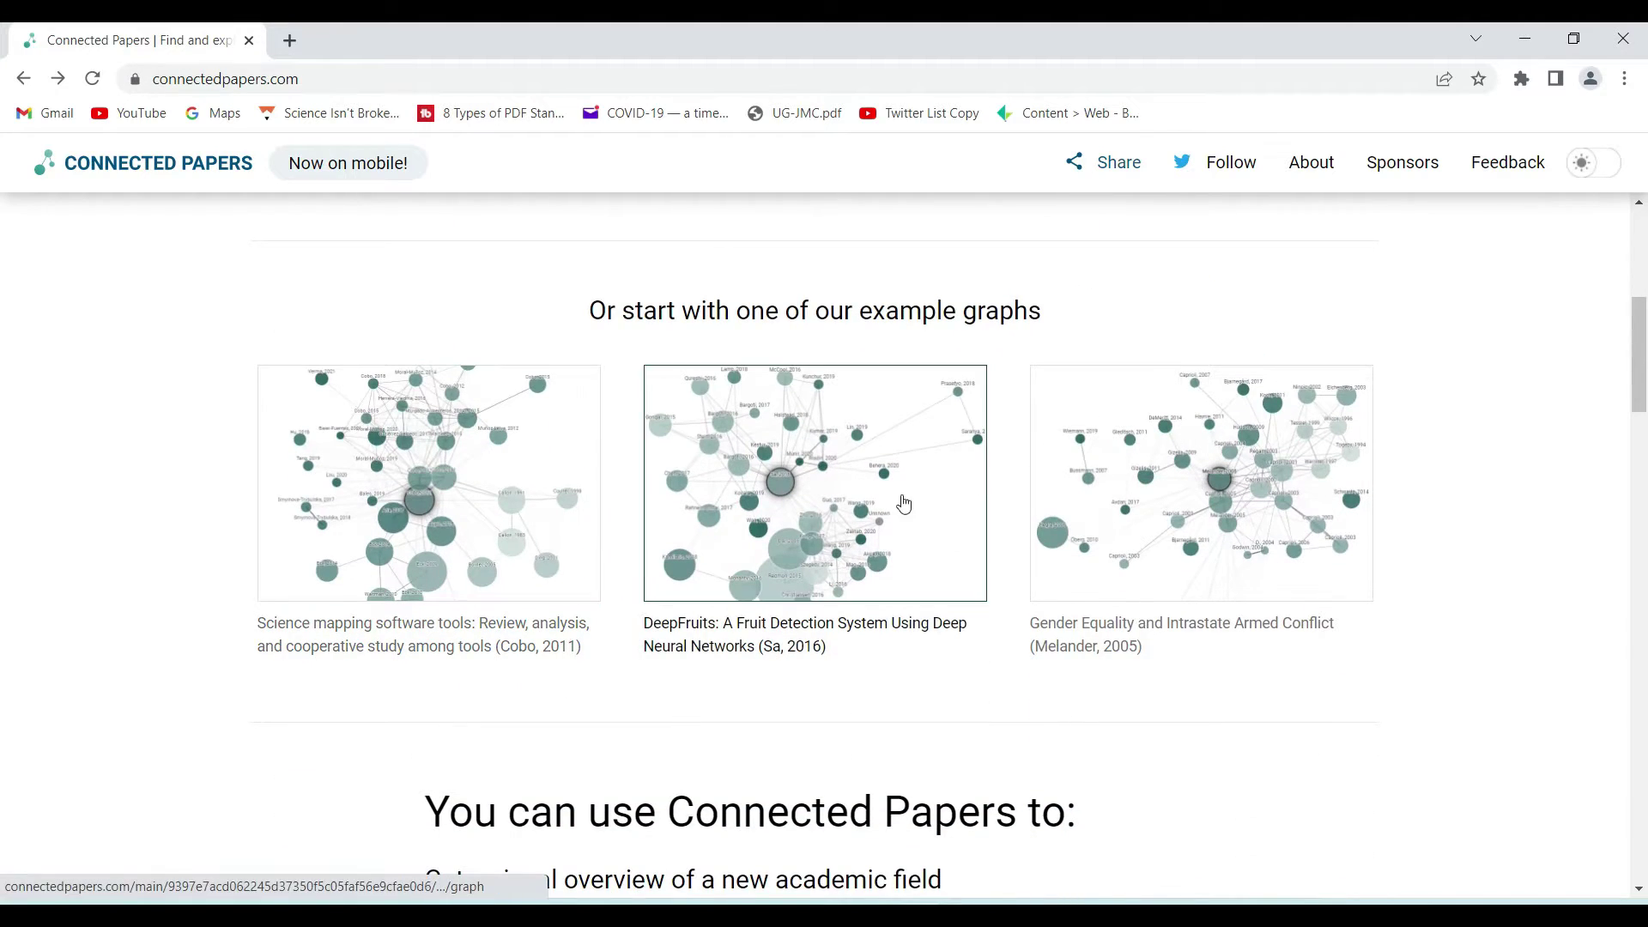
pyautogui.scroll(-6, 1227, 543)
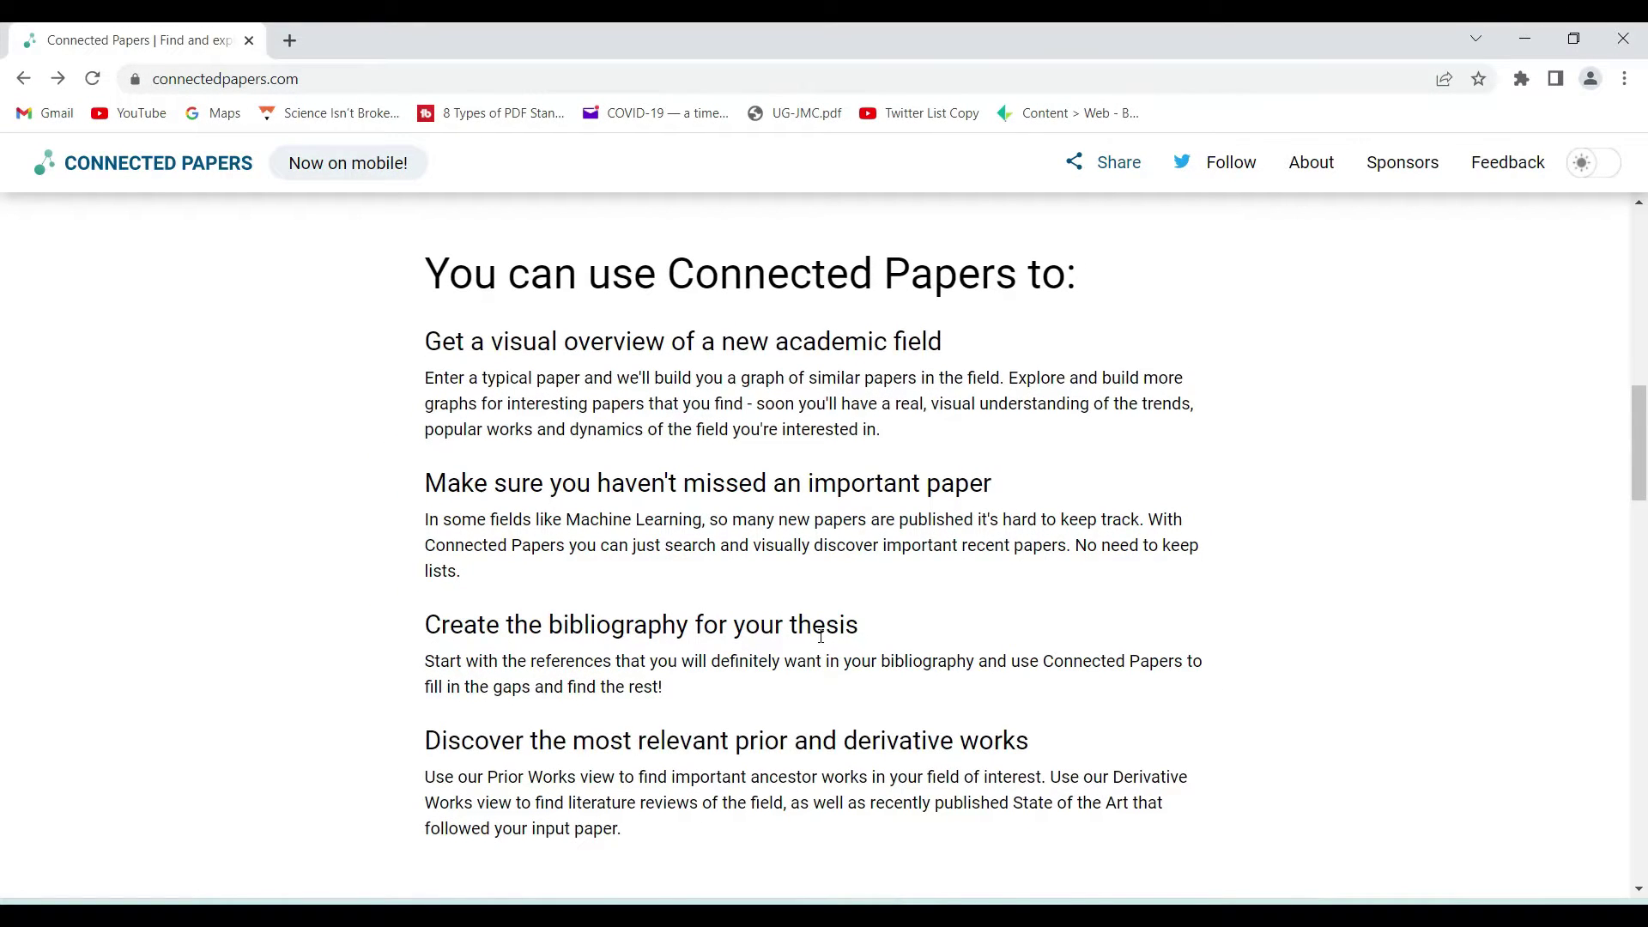
pyautogui.scroll(-3, 821, 636)
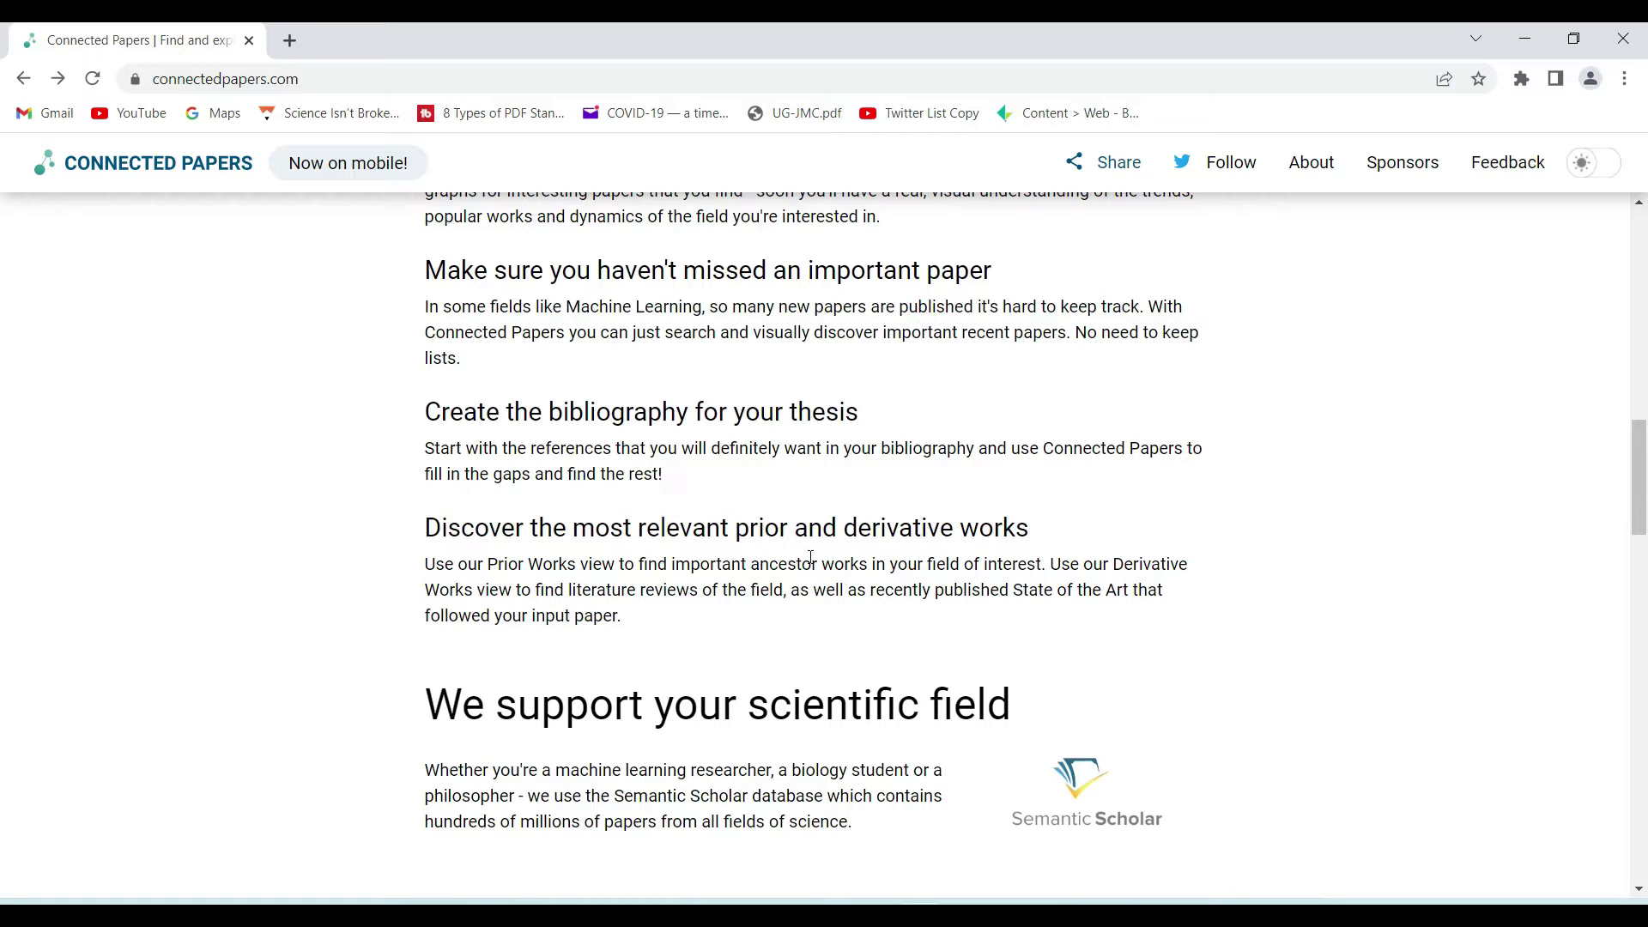
pyautogui.moveTo(737, 530); pyautogui.dragTo(1022, 524)
pyautogui.scroll(15, 965, 565)
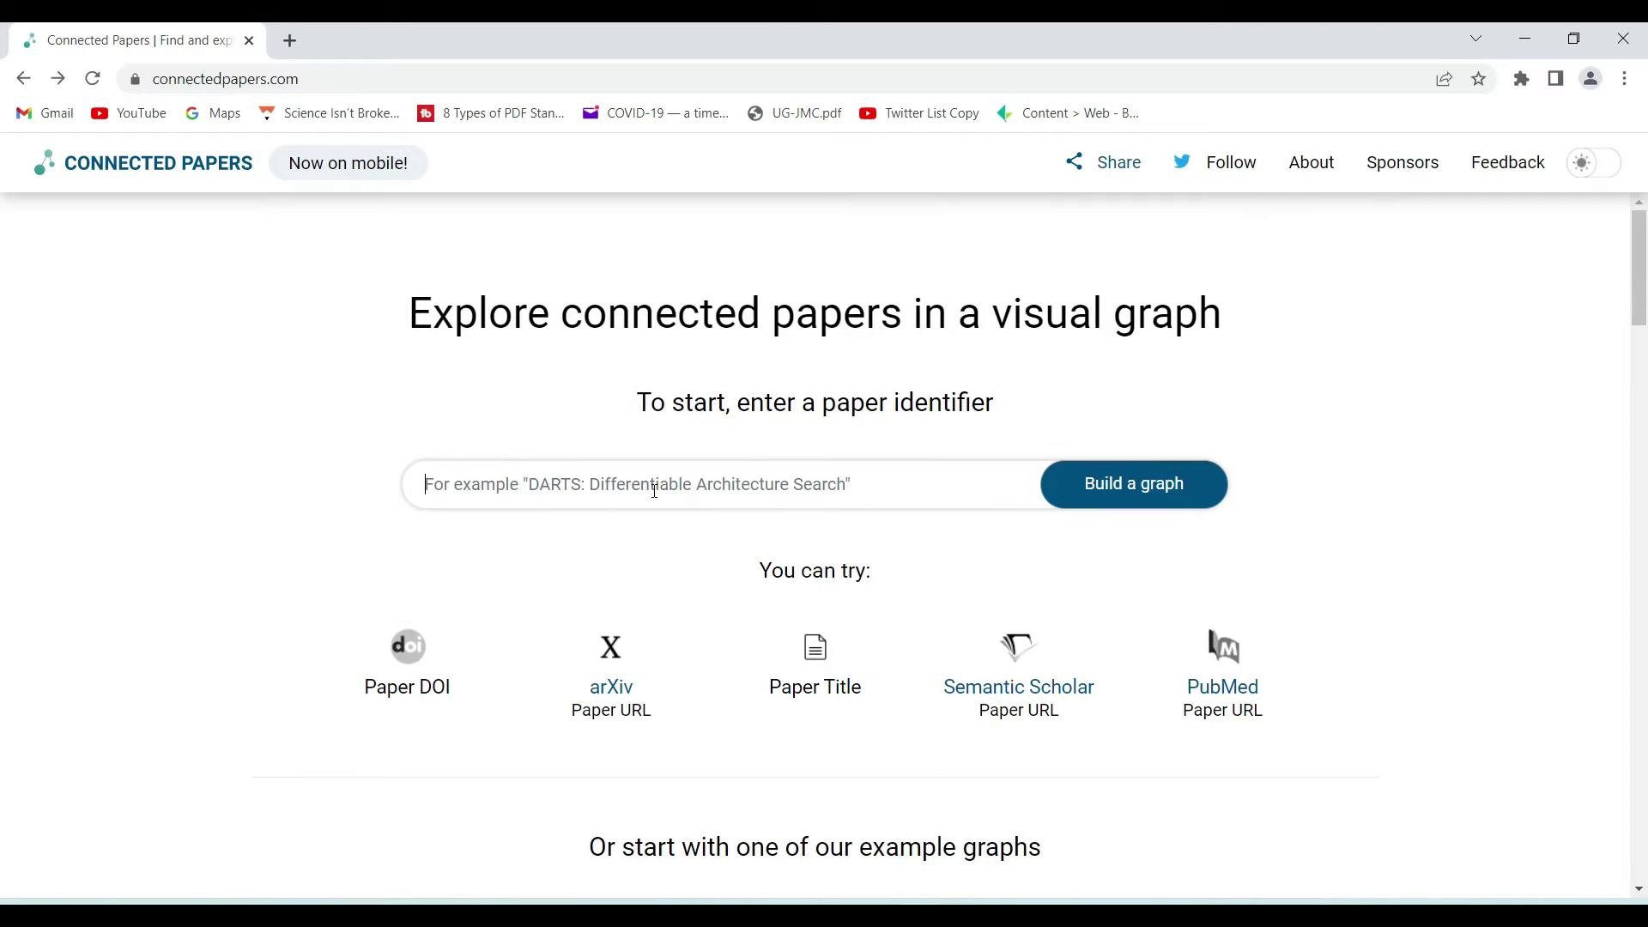
pyautogui.write('Data Jou')
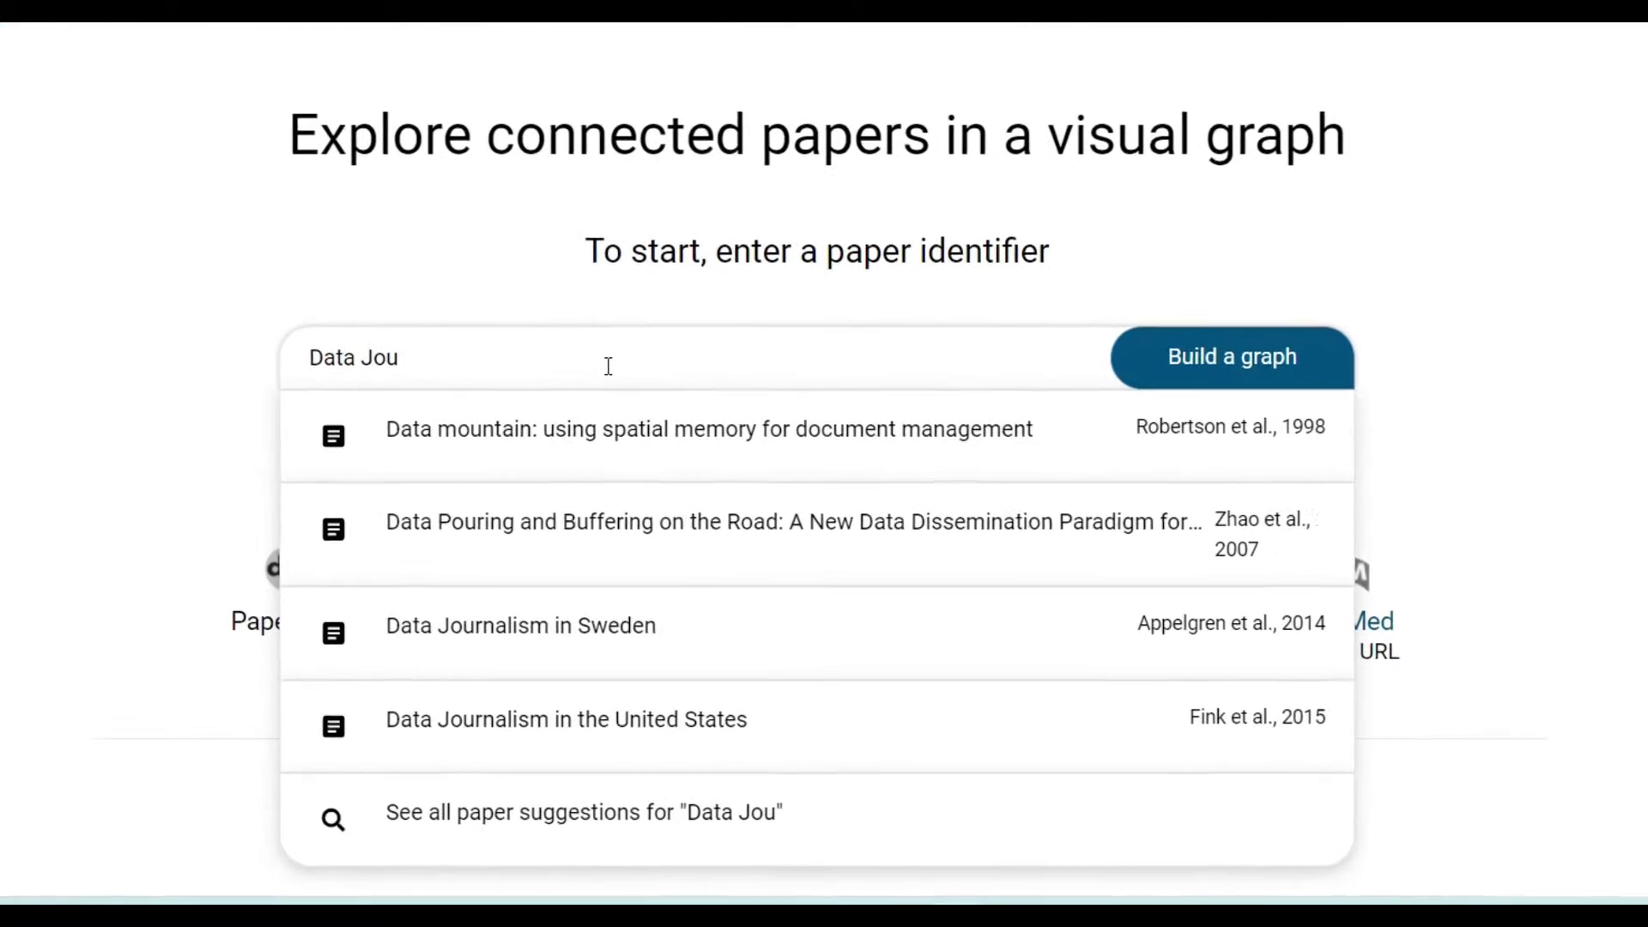
# - Search 'Data Journalism' and build the graph for the 2014 paper 'Data Journalism in Sweden'
pyautogui.write('rn')
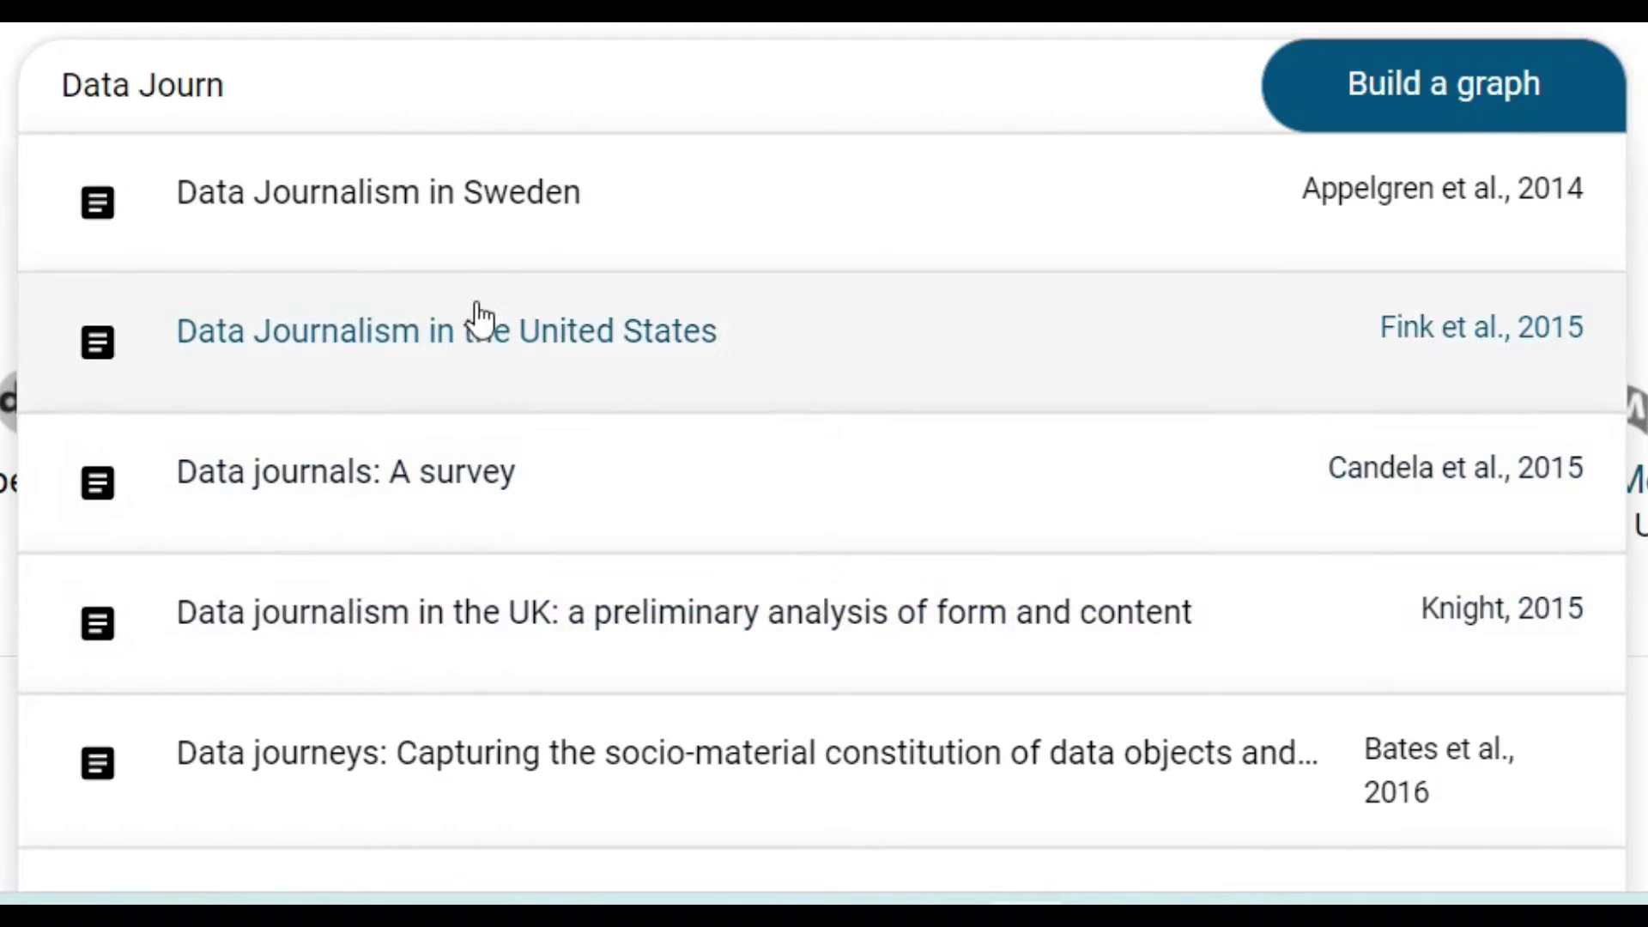
pyautogui.write('alism')
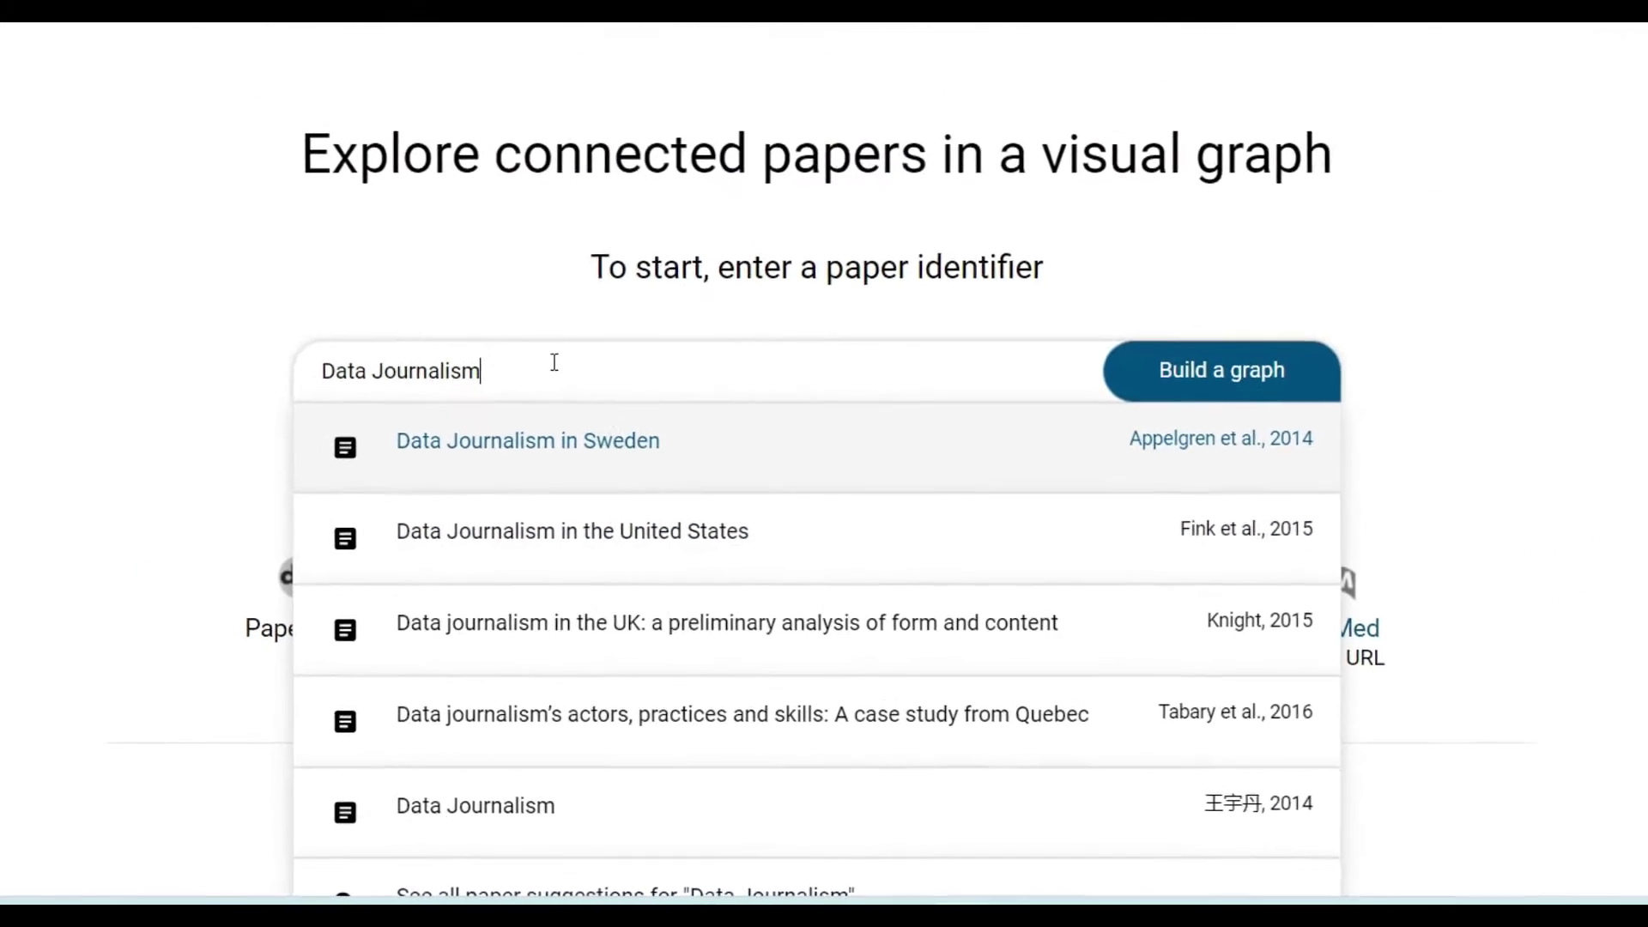
pyautogui.press('Return')
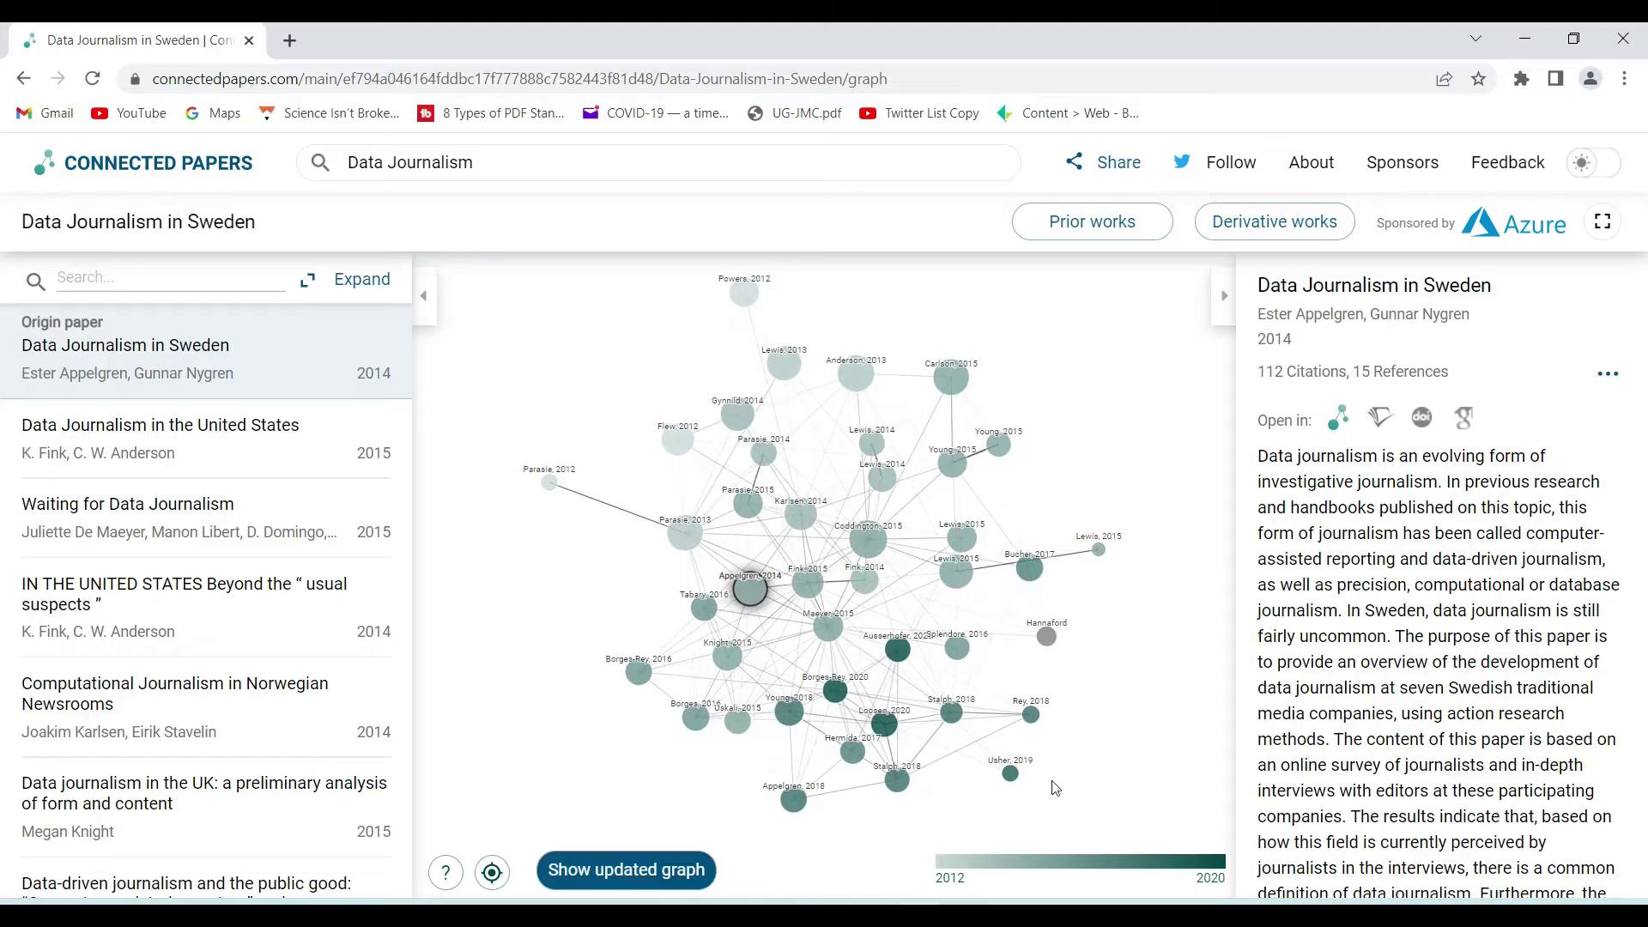
pyautogui.moveTo(890, 736)
pyautogui.scroll(4, 906, 583)
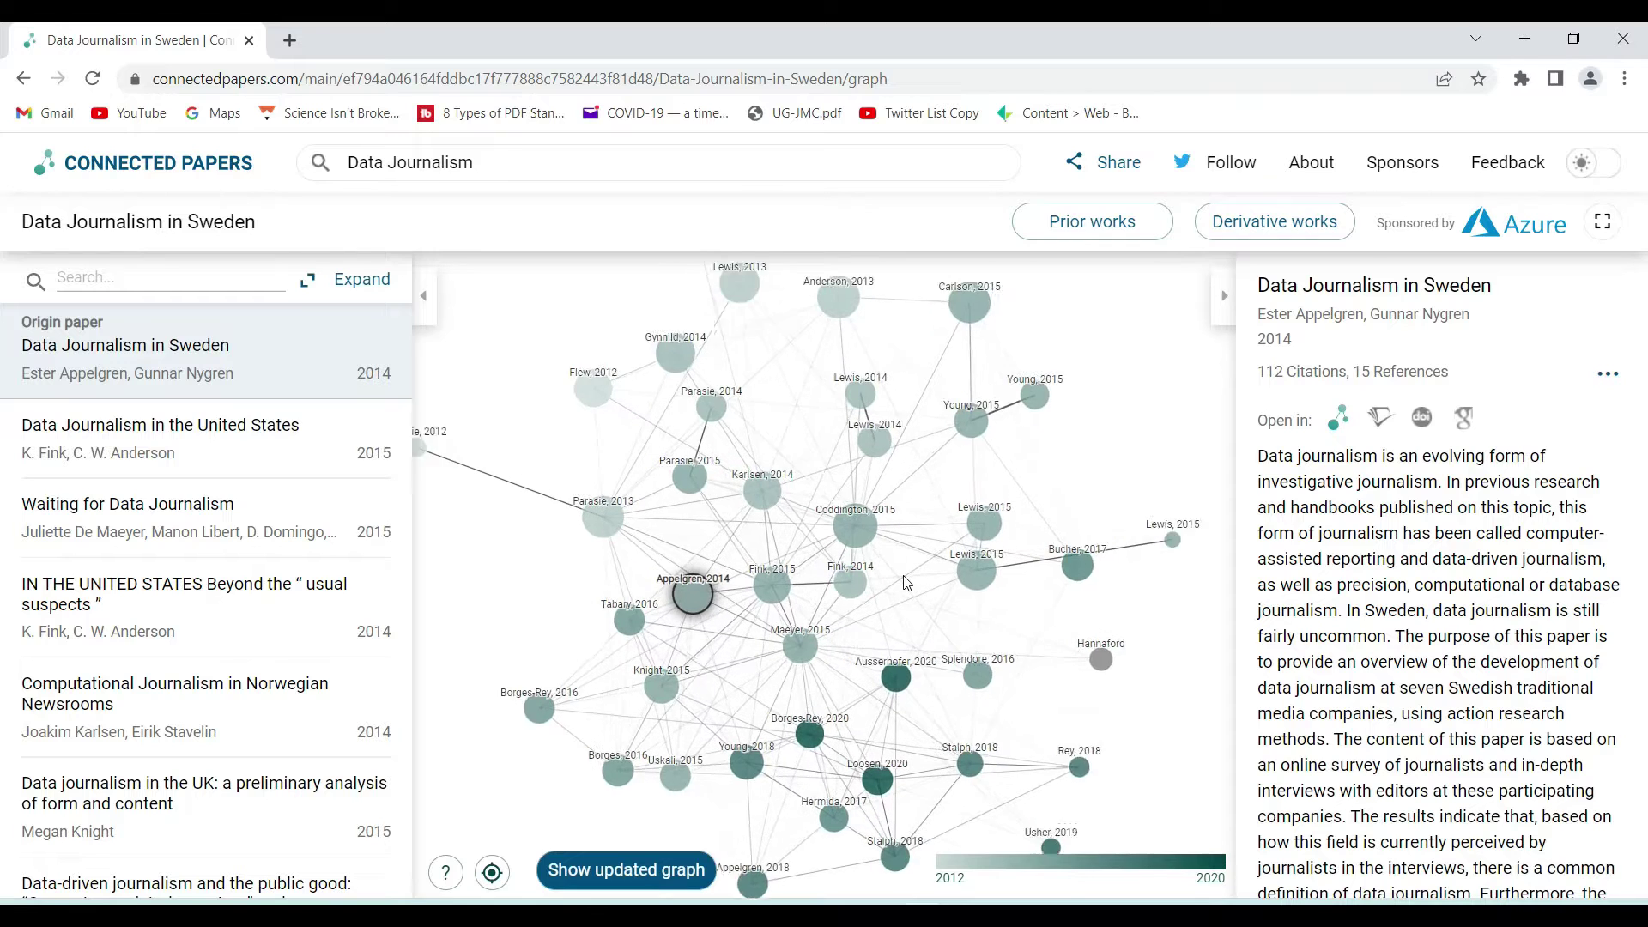
pyautogui.scroll(-3, 906, 583)
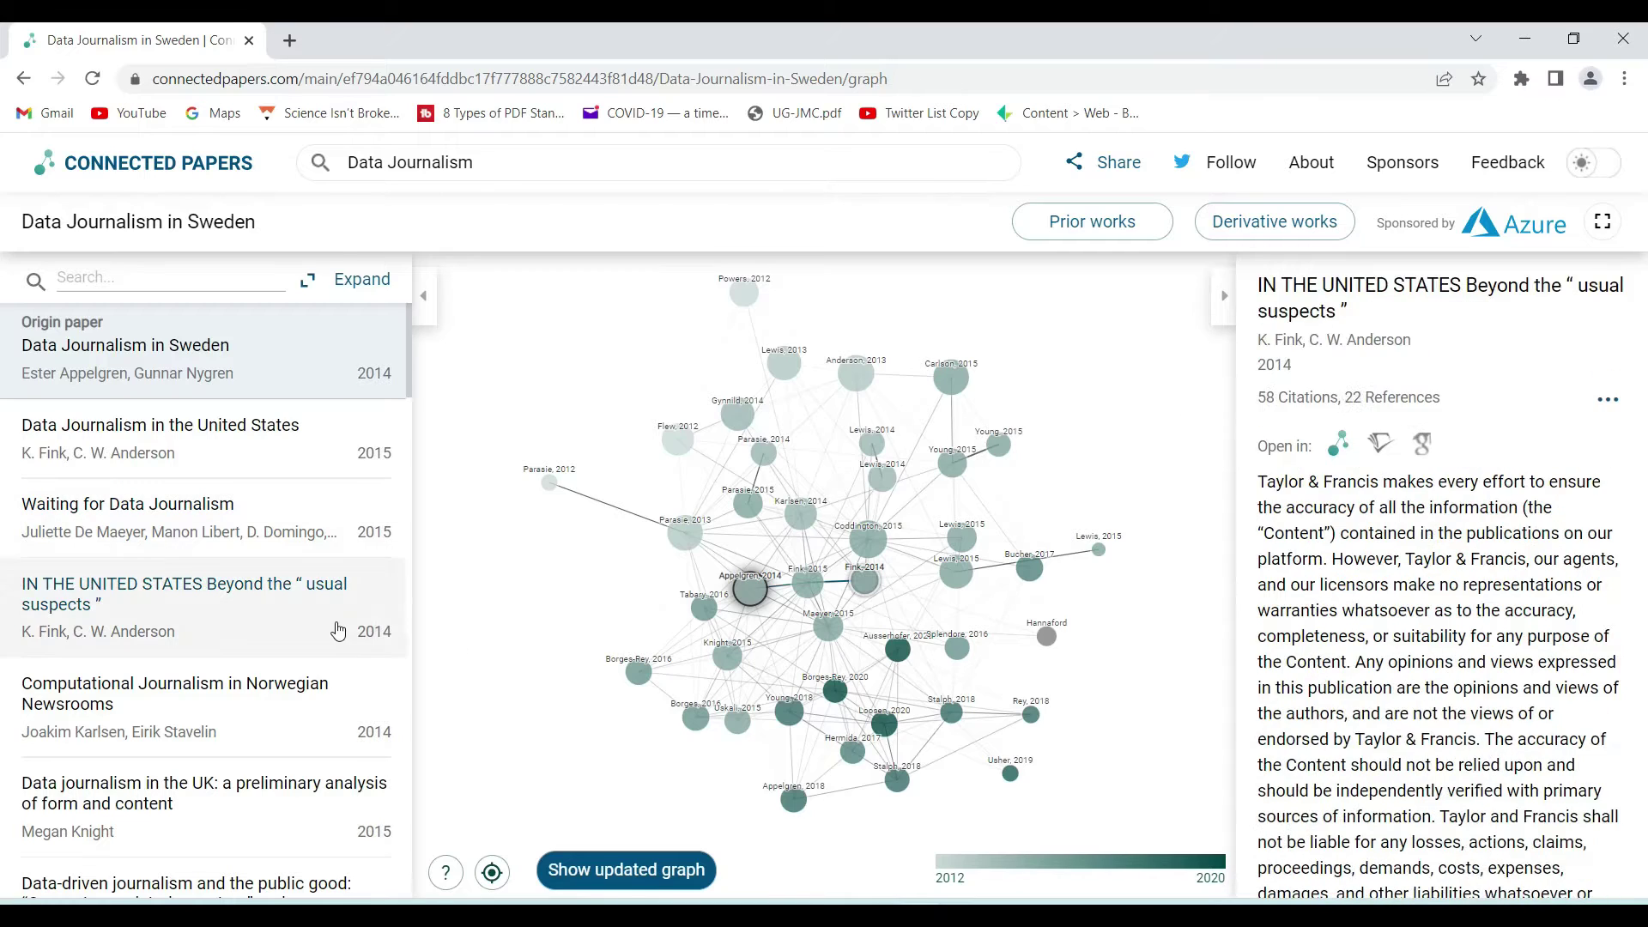
pyautogui.scroll(1, 904, 534)
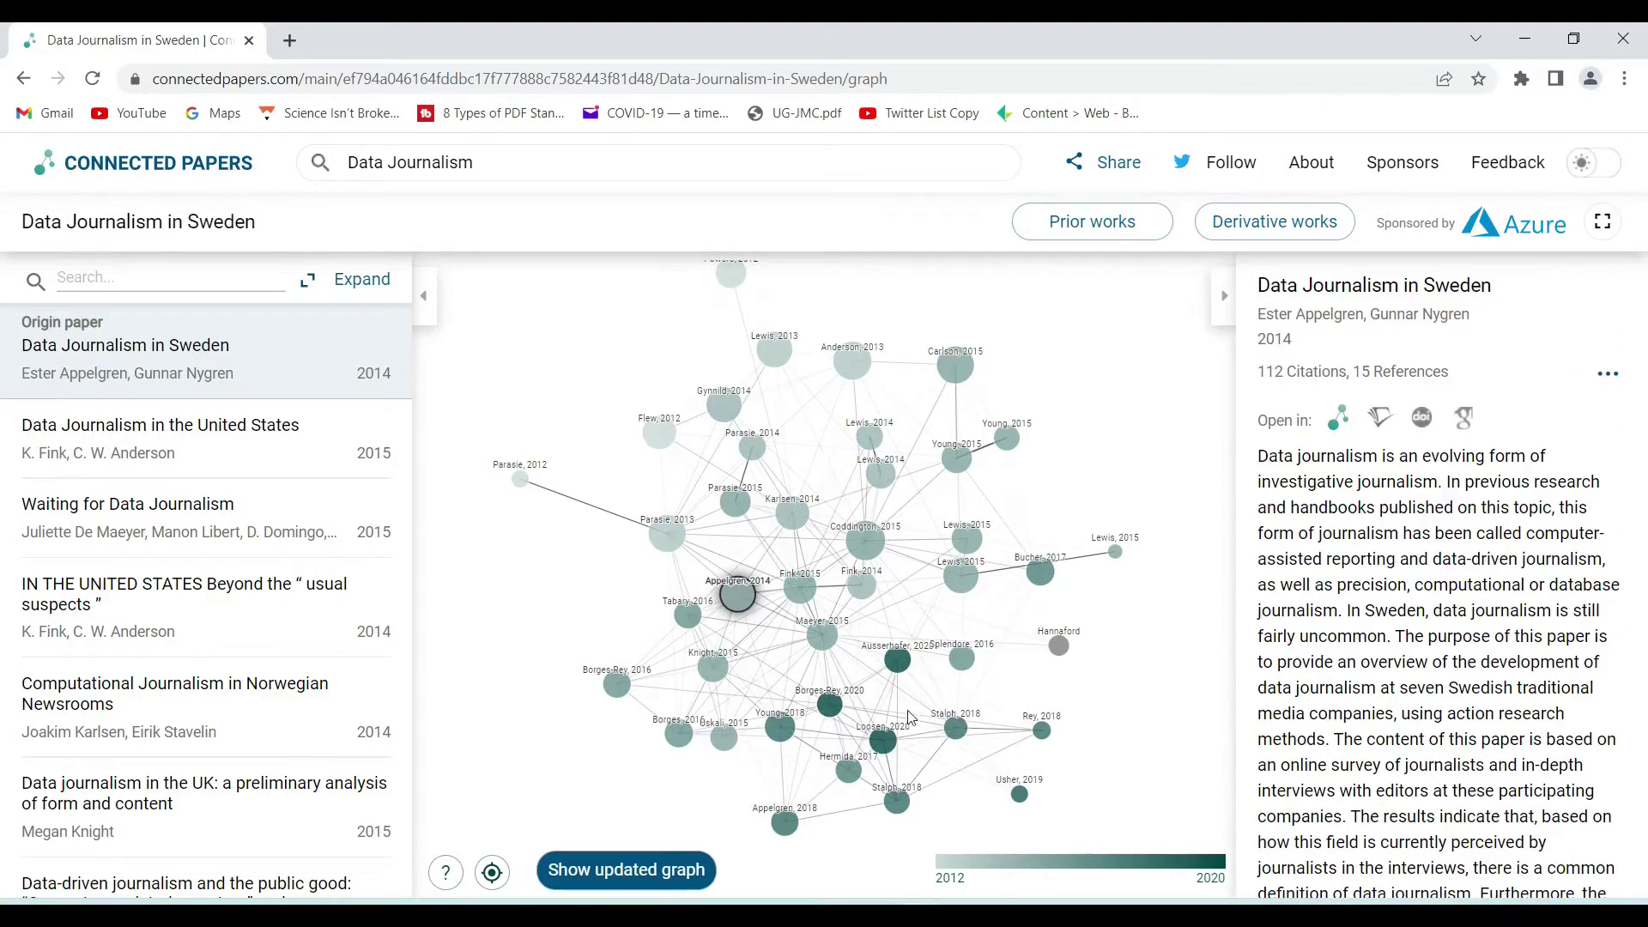
pyautogui.click(831, 707)
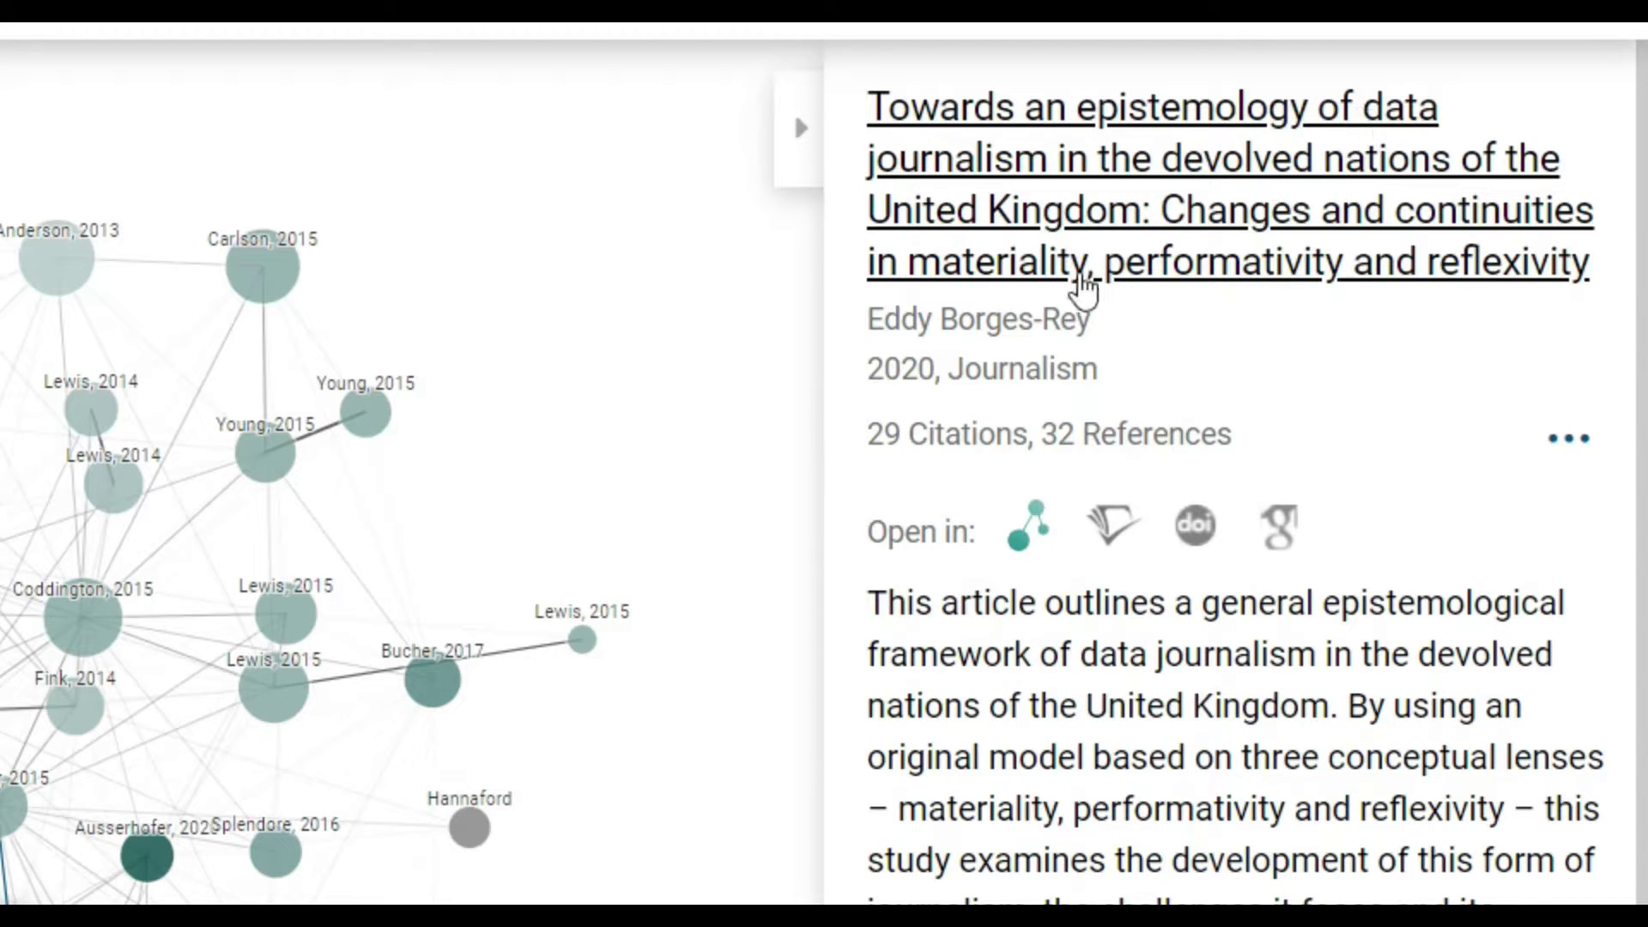
# - Scroll the details panel to read the 2020 Borges-Rey data journalism epistemology abstract
pyautogui.scroll(-5, 1441, 506)
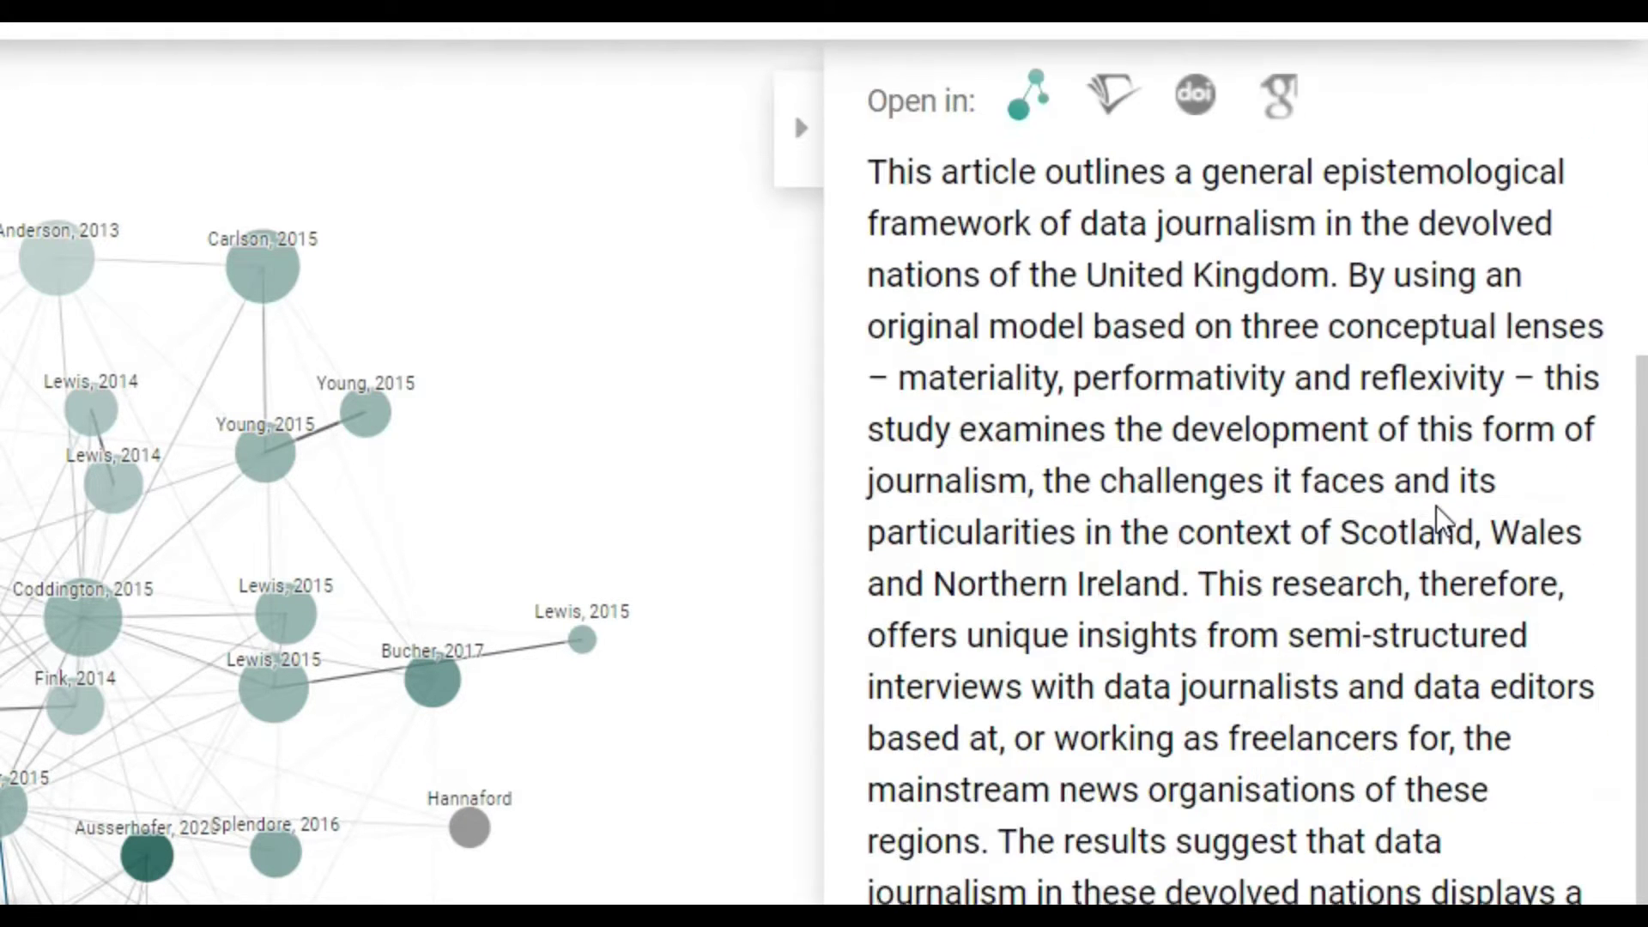
pyautogui.scroll(5, 1439, 506)
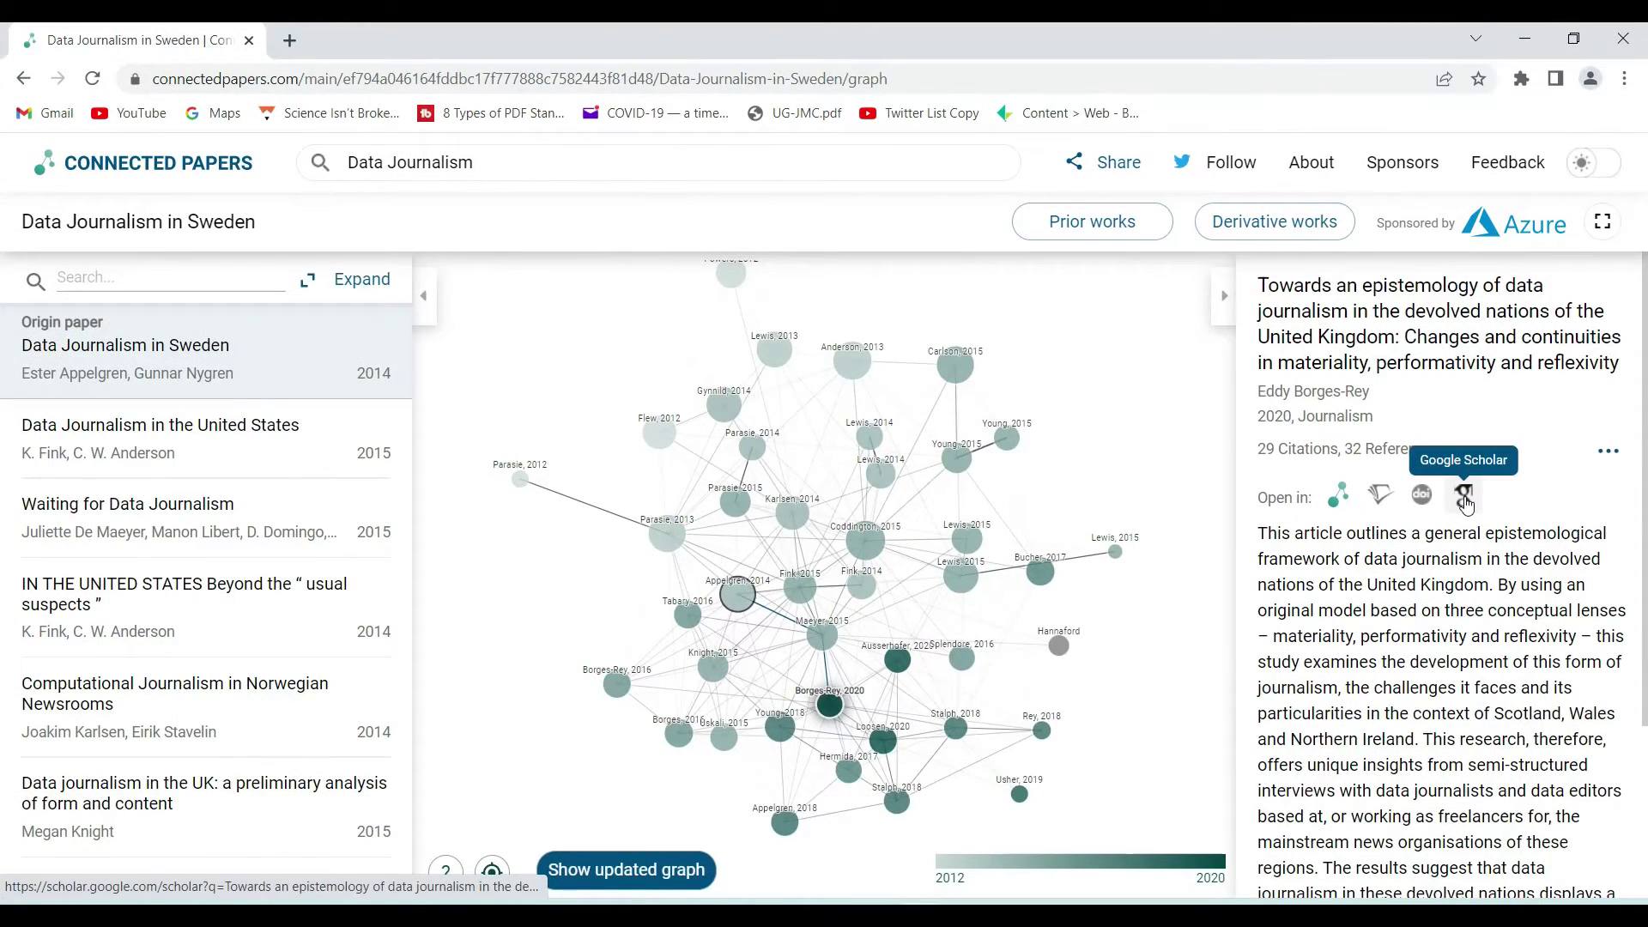
pyautogui.click(1465, 496)
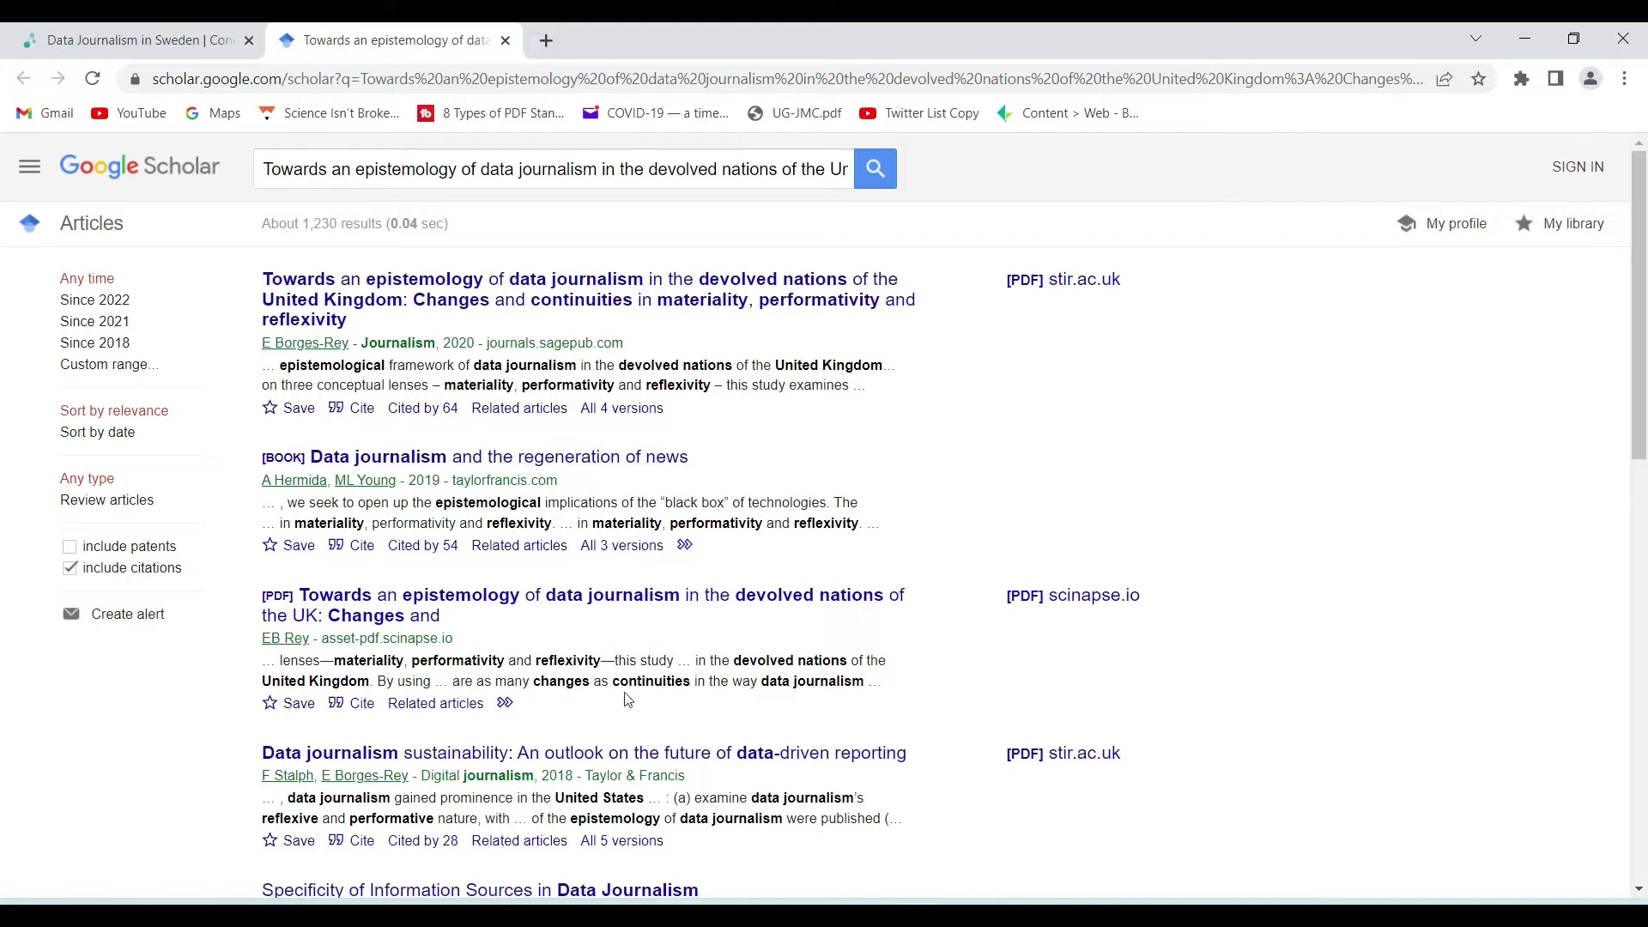
pyautogui.click(146, 41)
pyautogui.click(507, 43)
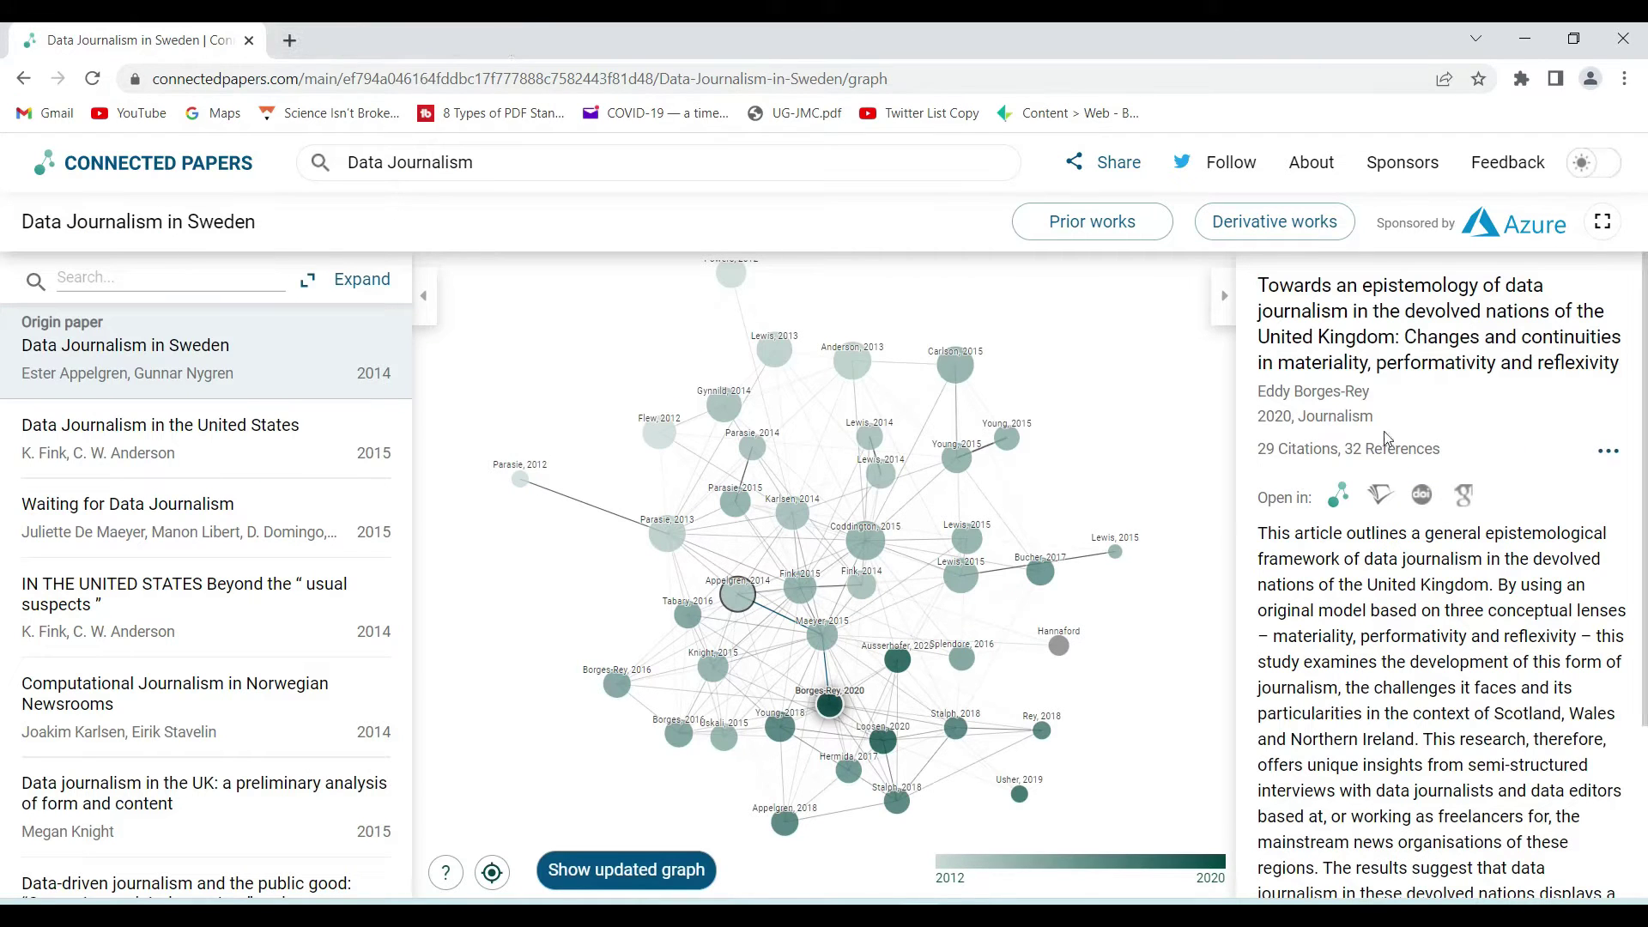
pyautogui.click(1425, 504)
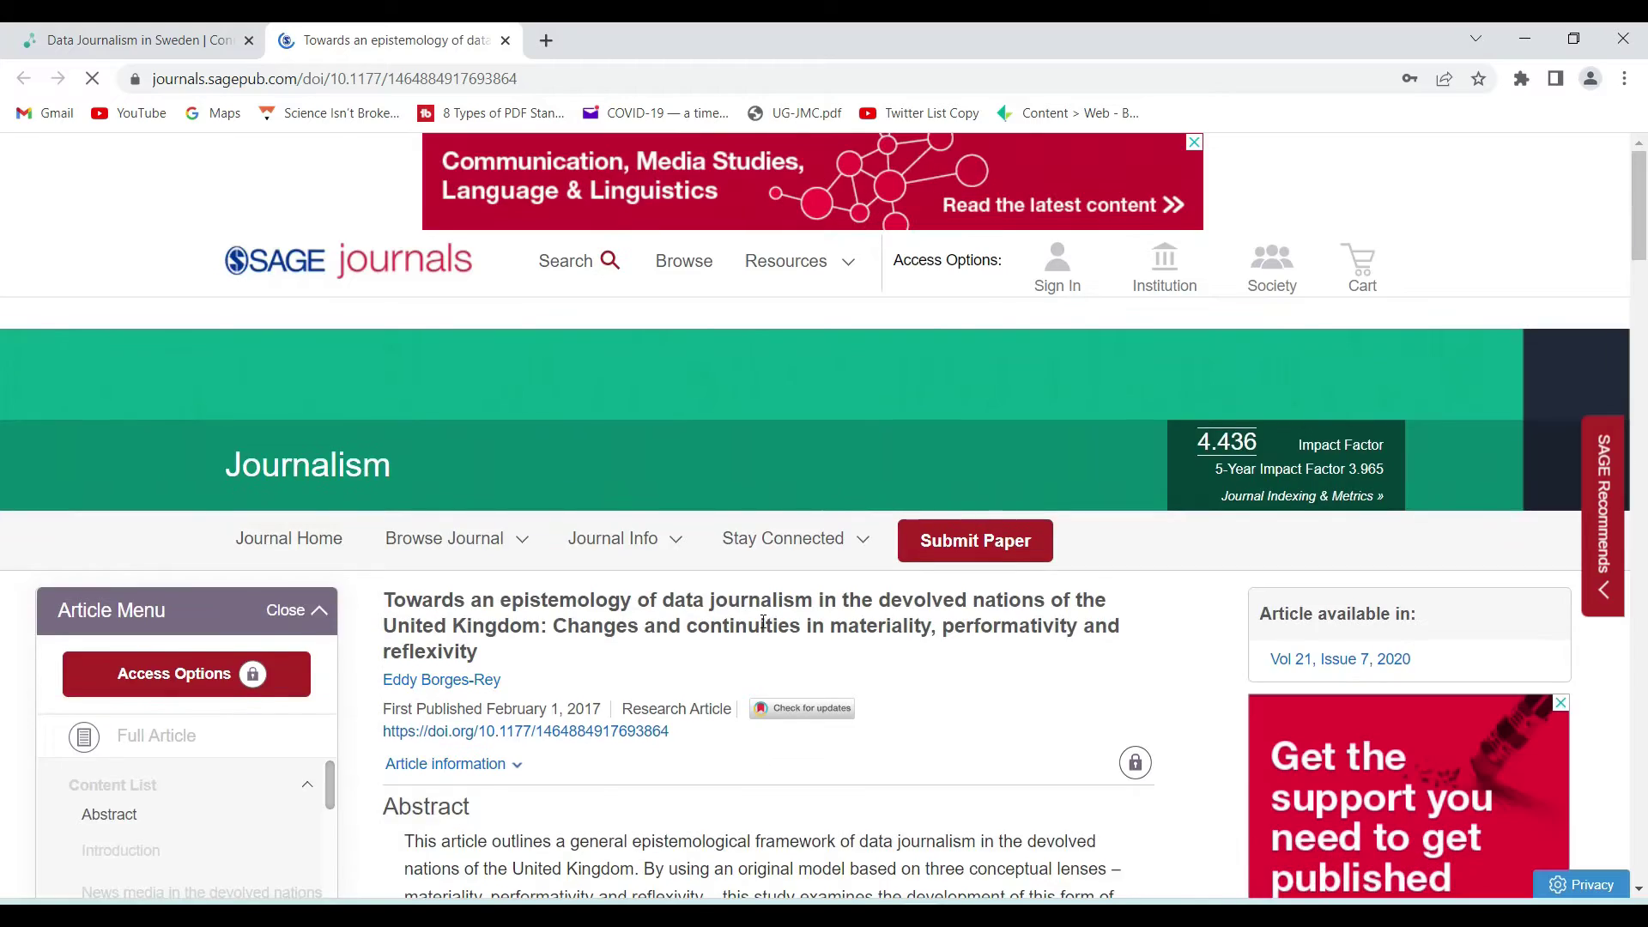
pyautogui.scroll(-3, 764, 630)
pyautogui.scroll(-2, 764, 629)
pyautogui.scroll(4, 451, 378)
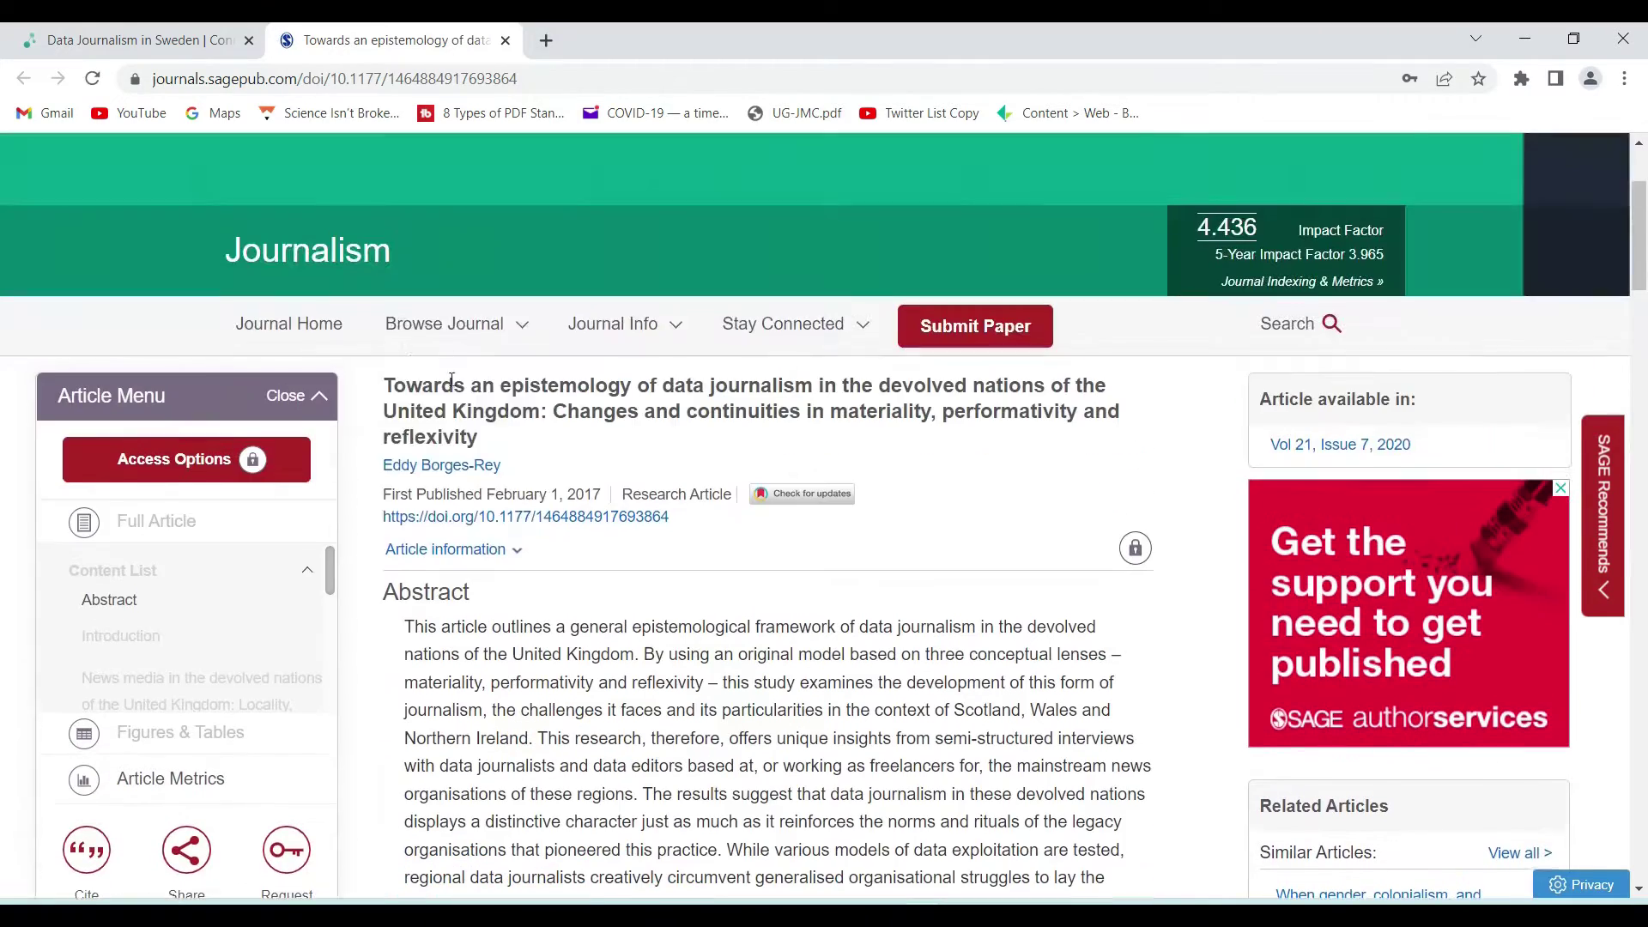
pyautogui.click(504, 41)
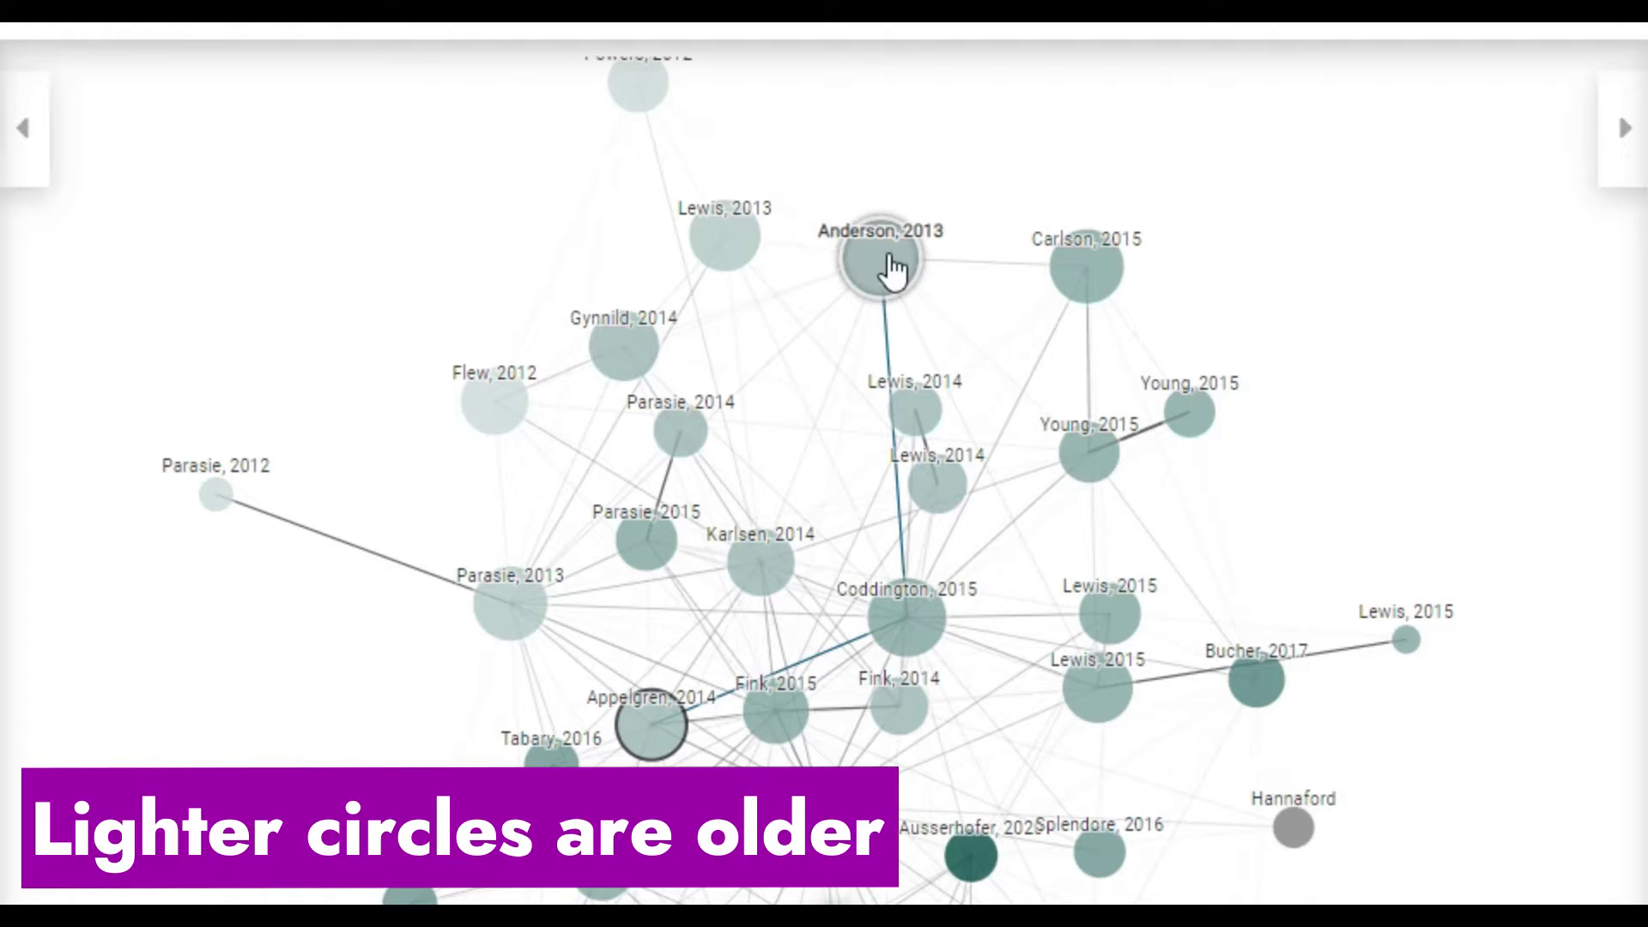
pyautogui.moveTo(892, 267)
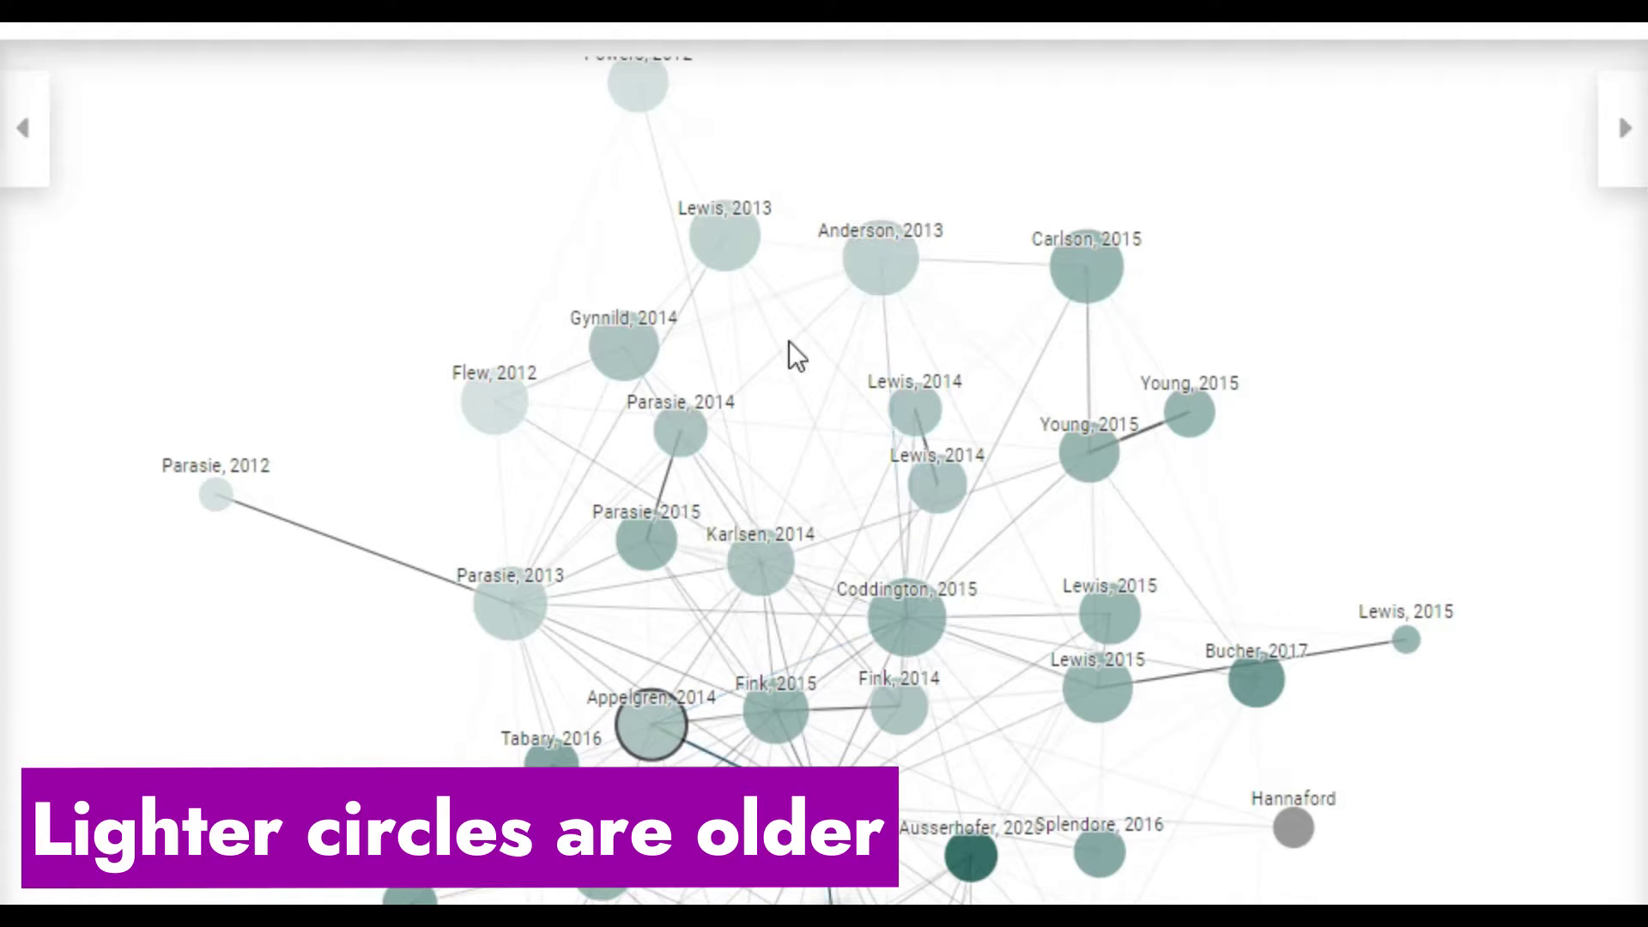
pyautogui.moveTo(726, 256)
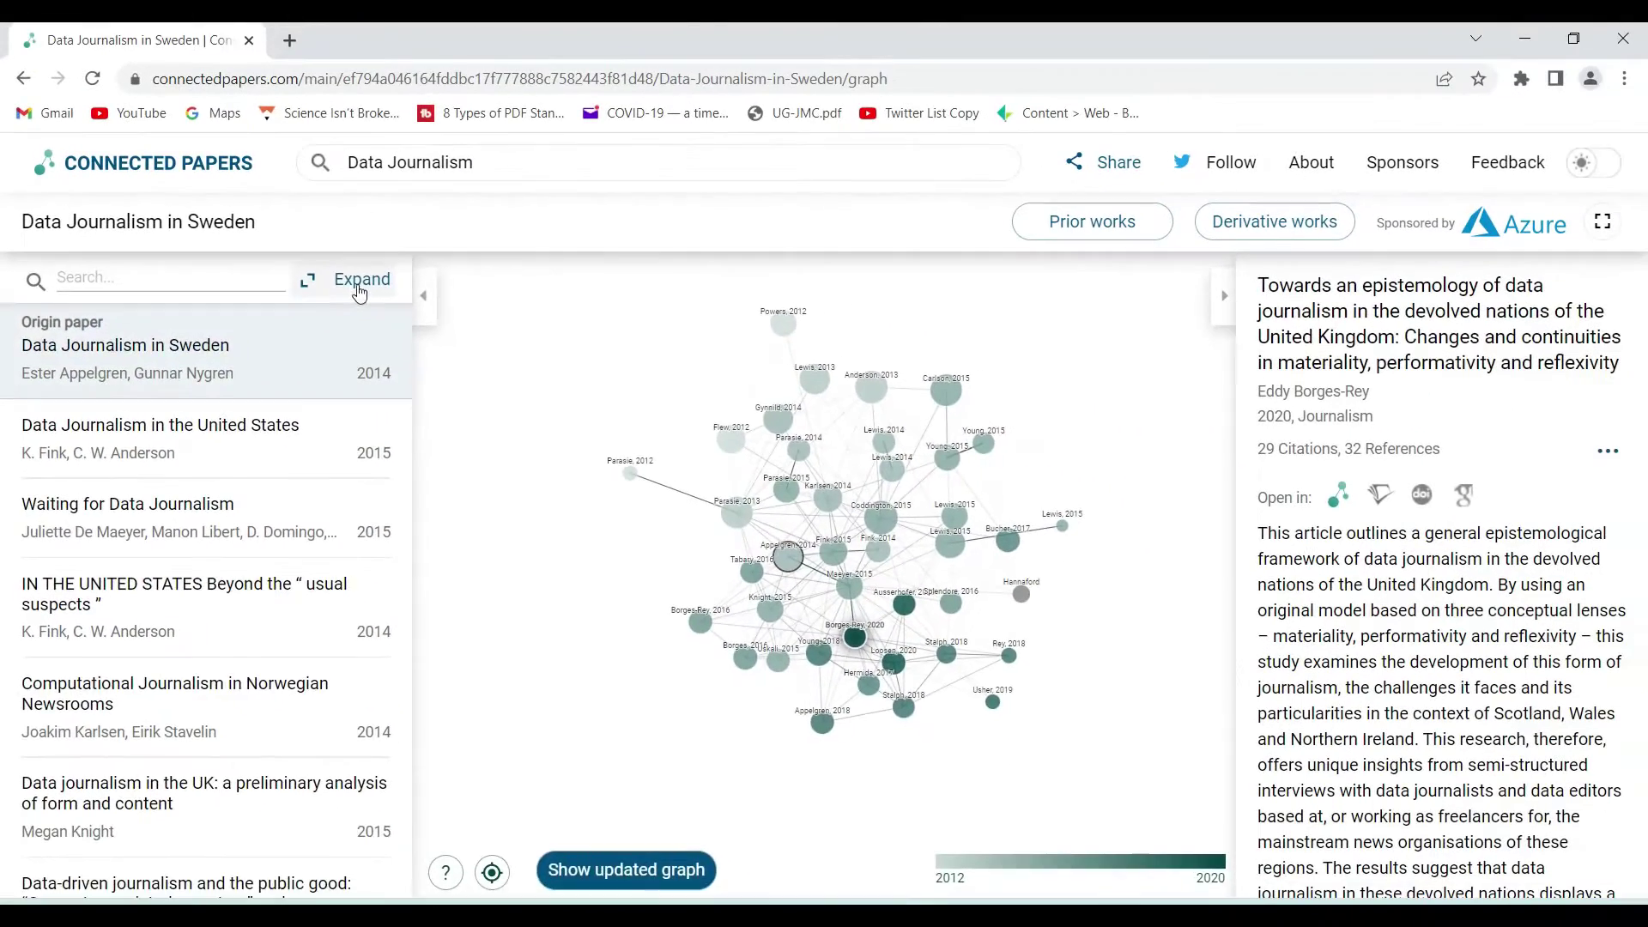
# - Expand the paper table and read details of Clarifying, Unravelling, Norwegian Newsrooms, origin and UK papers
pyautogui.click(481, 203)
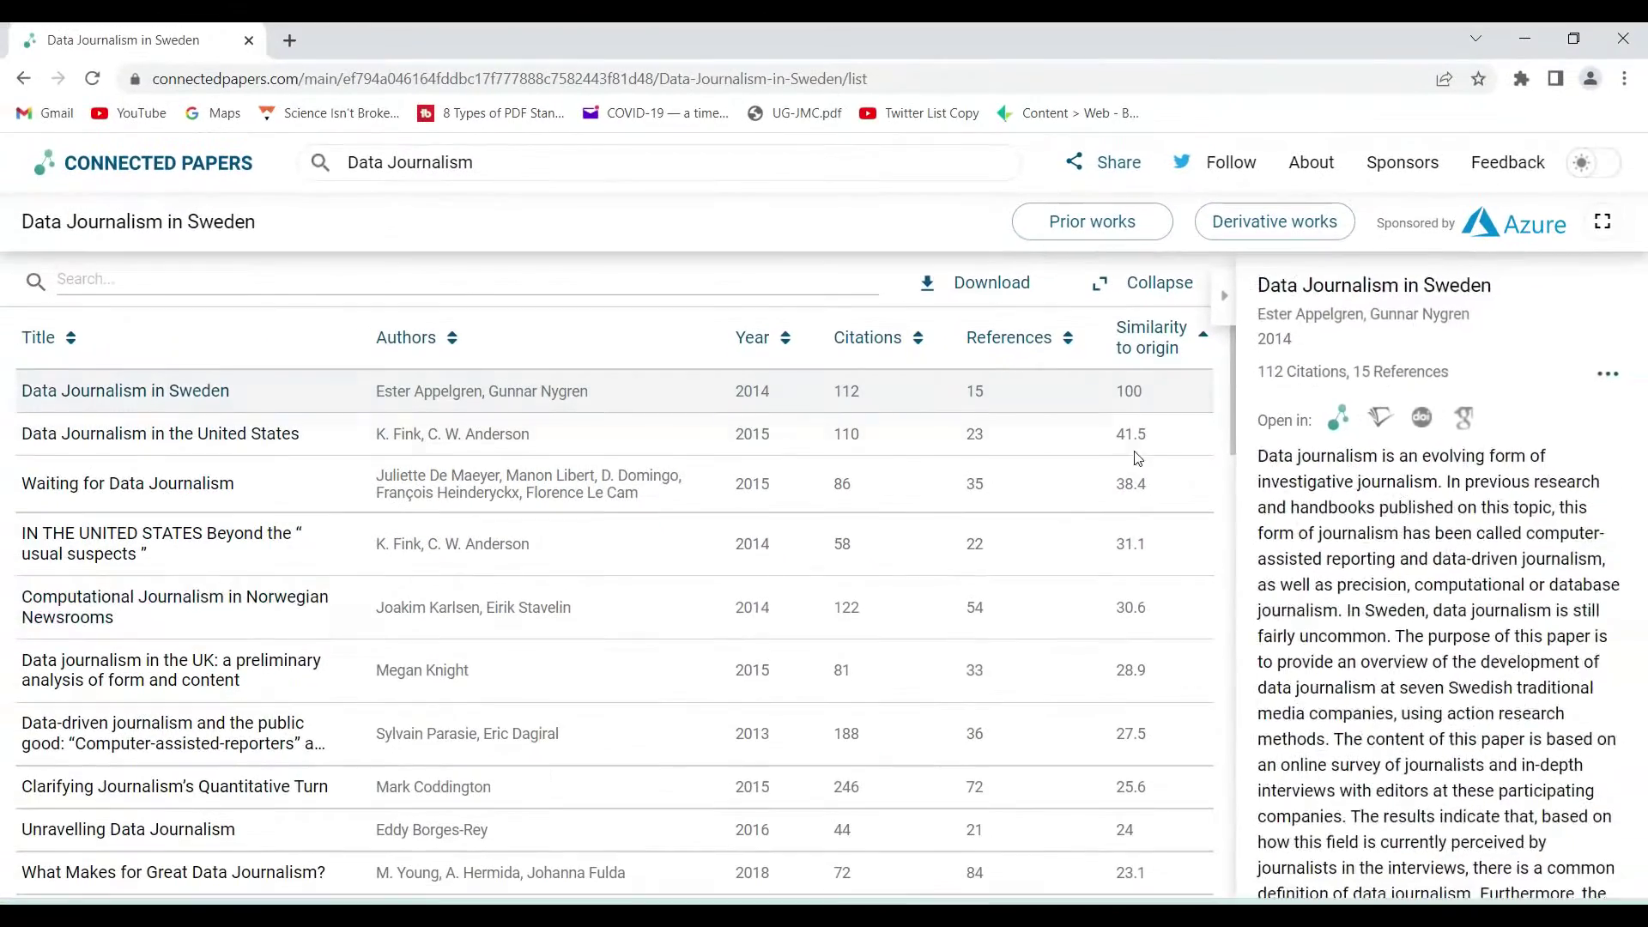
pyautogui.click(552, 787)
pyautogui.click(136, 822)
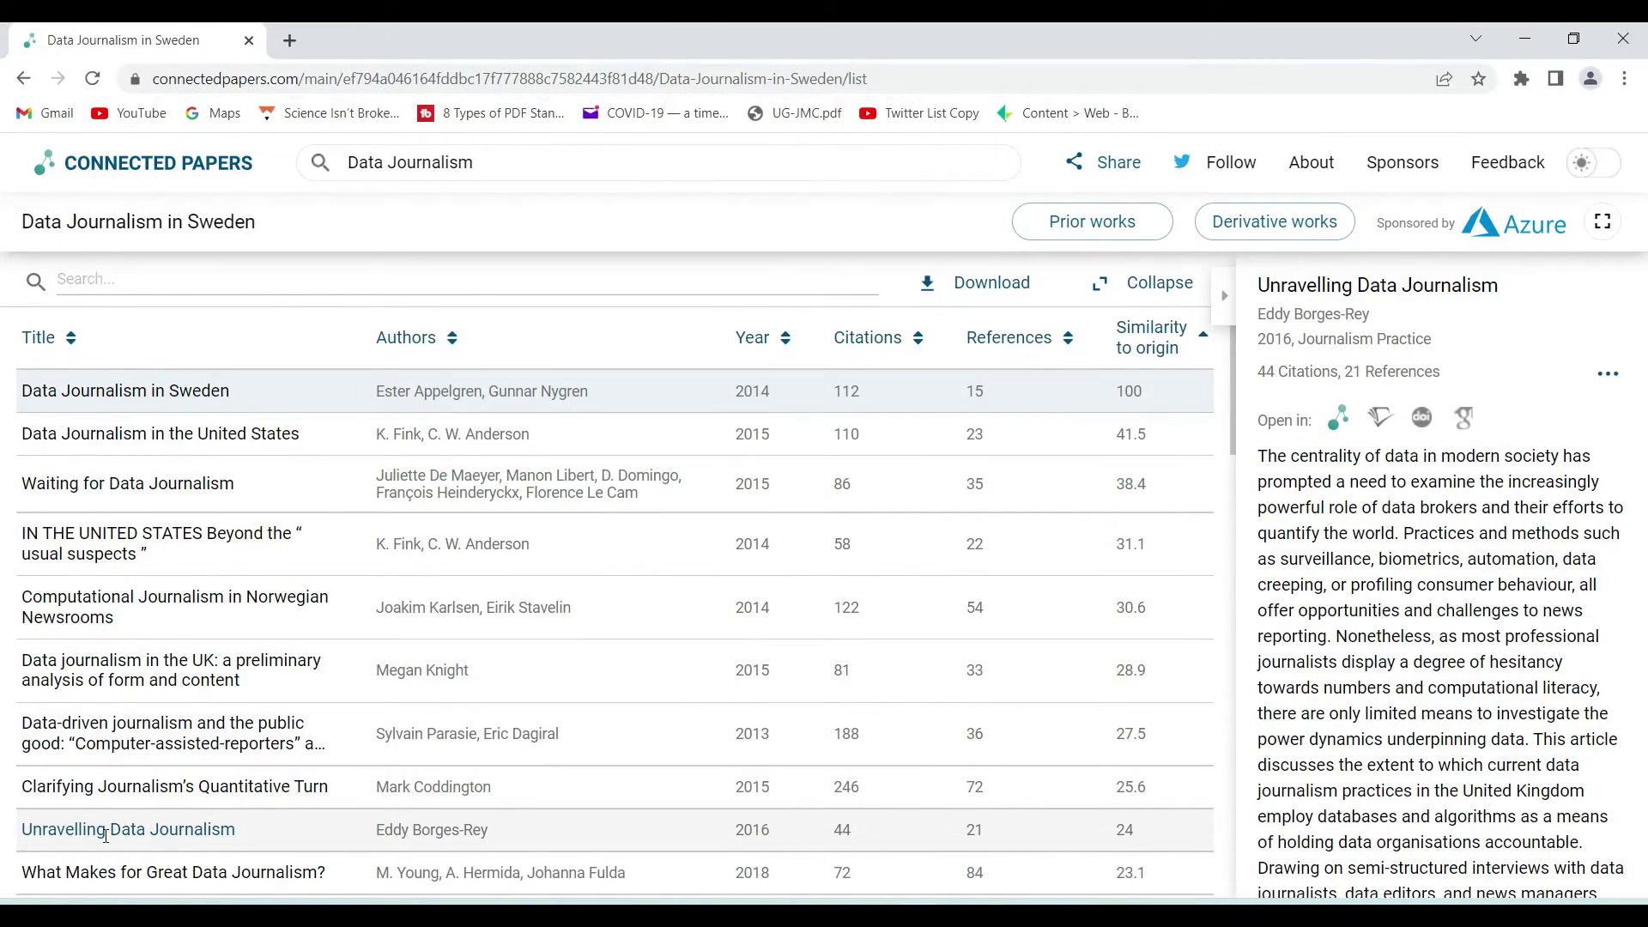
pyautogui.click(1150, 601)
pyautogui.click(1137, 387)
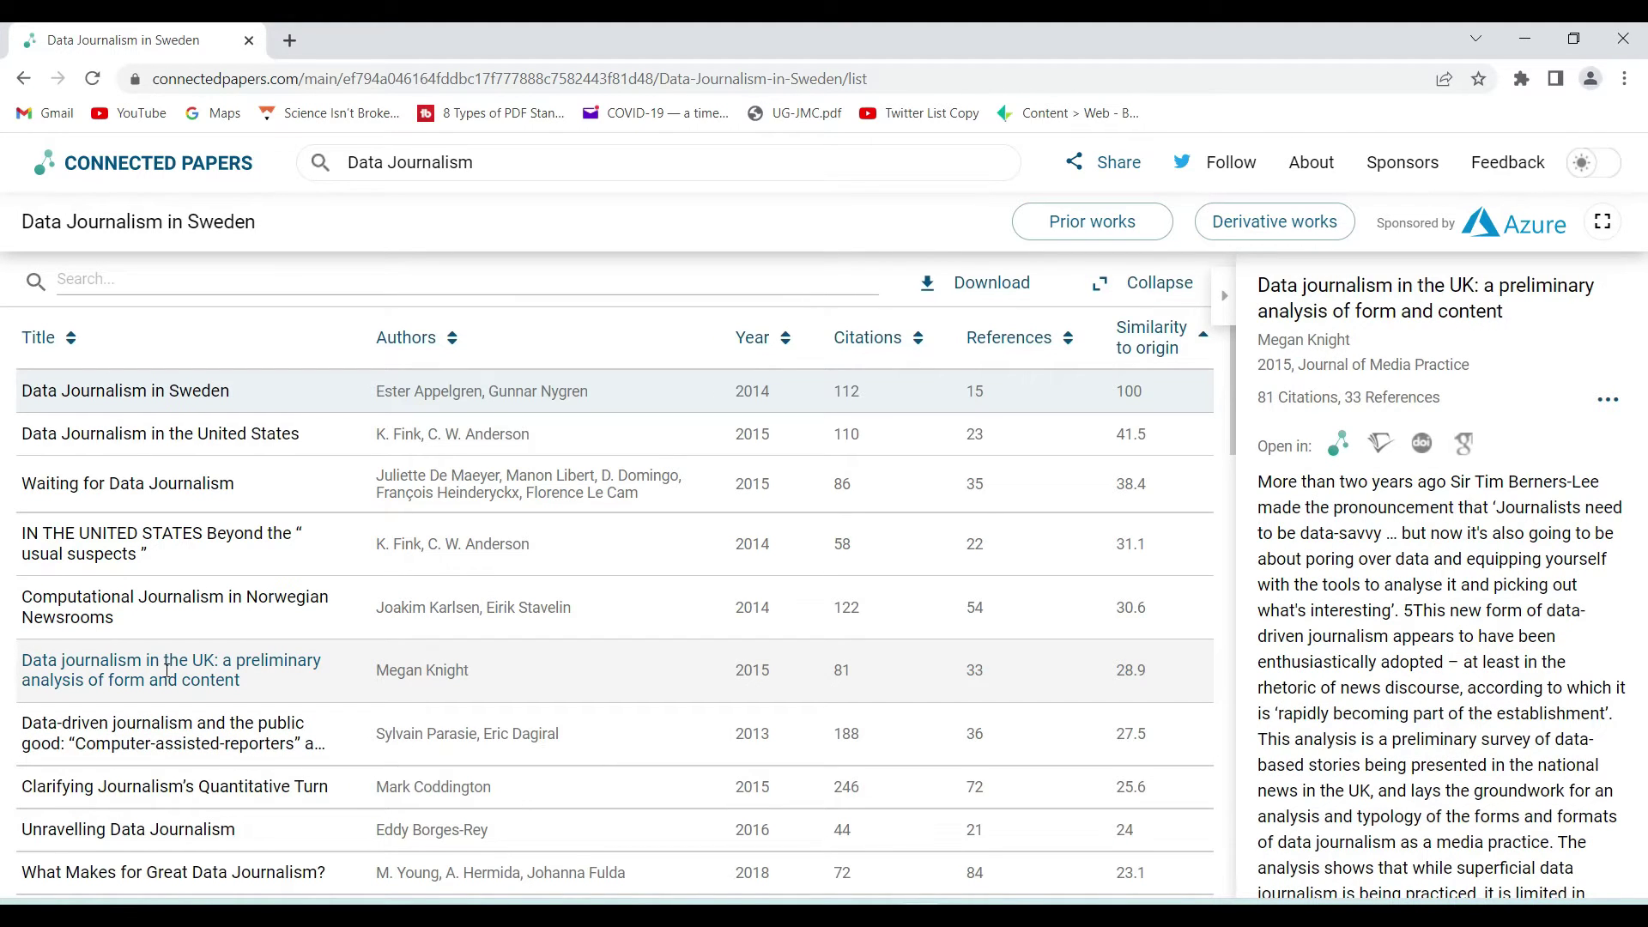
pyautogui.click(1114, 650)
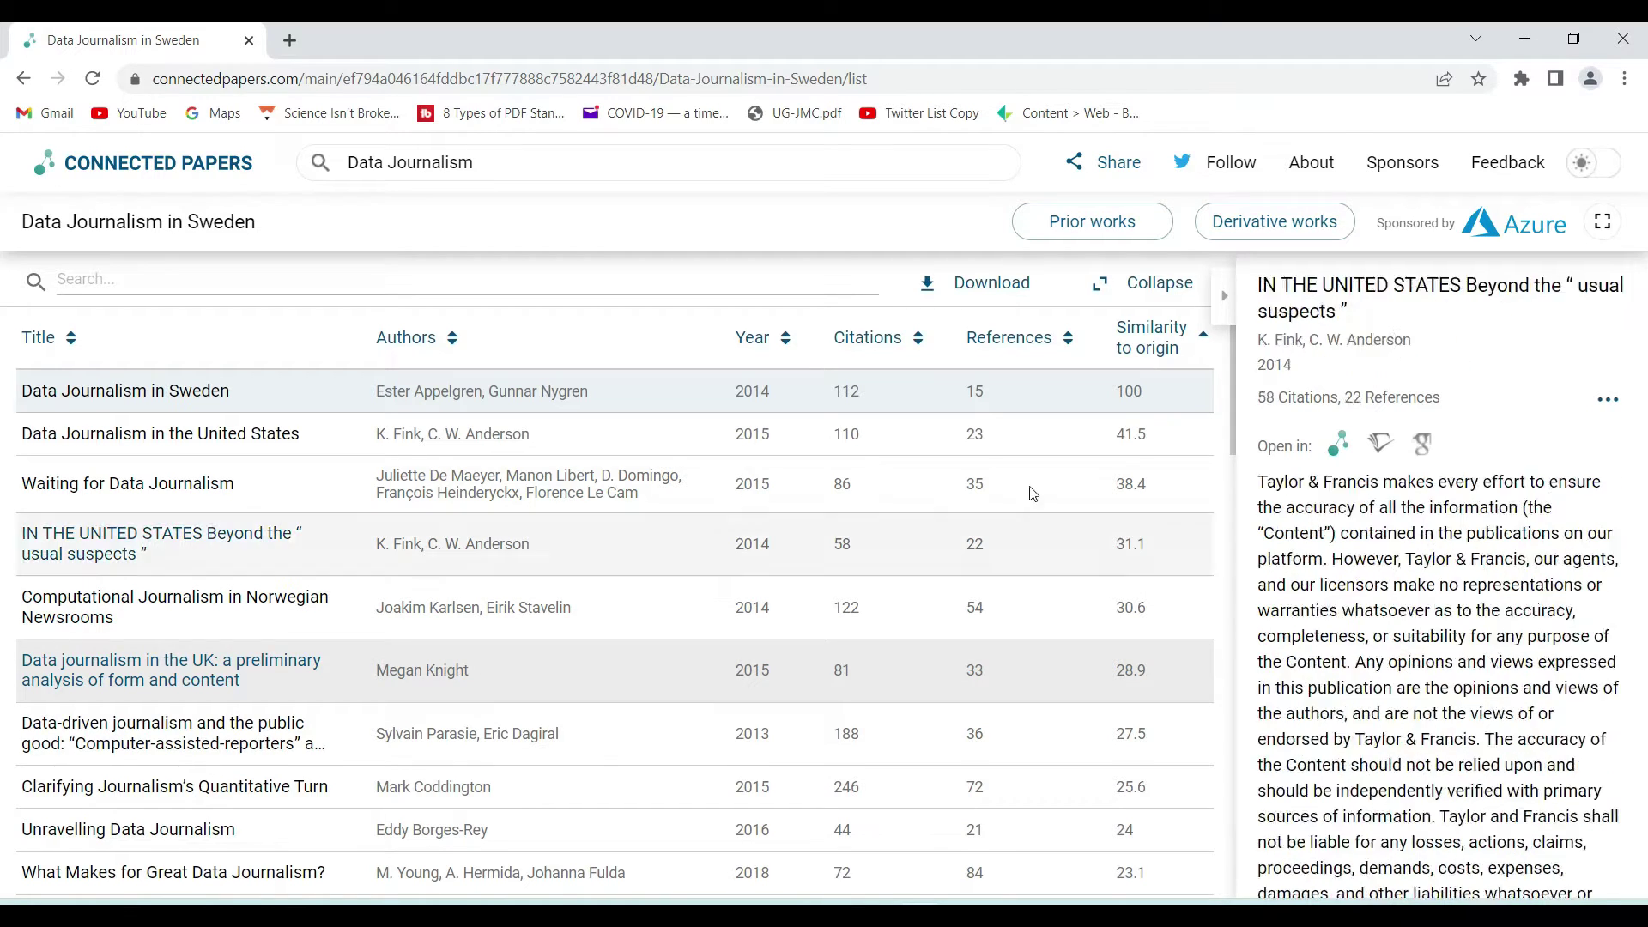
pyautogui.scroll(-4, 869, 481)
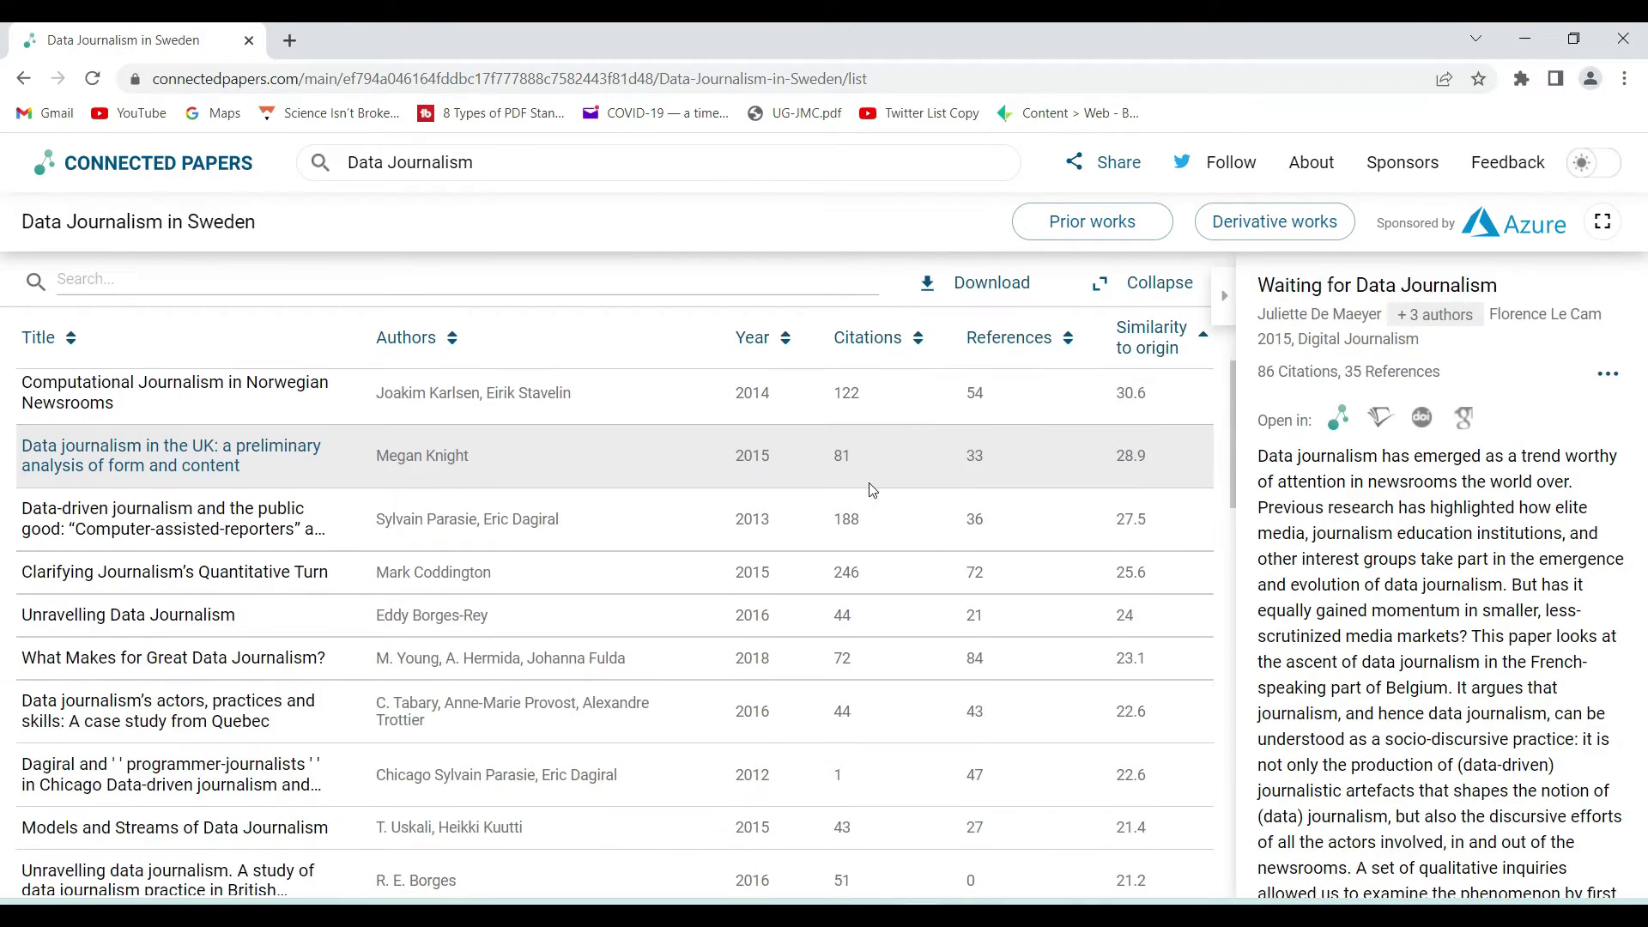
pyautogui.scroll(5, 869, 494)
pyautogui.scroll(-10, 868, 494)
pyautogui.scroll(-10, 869, 495)
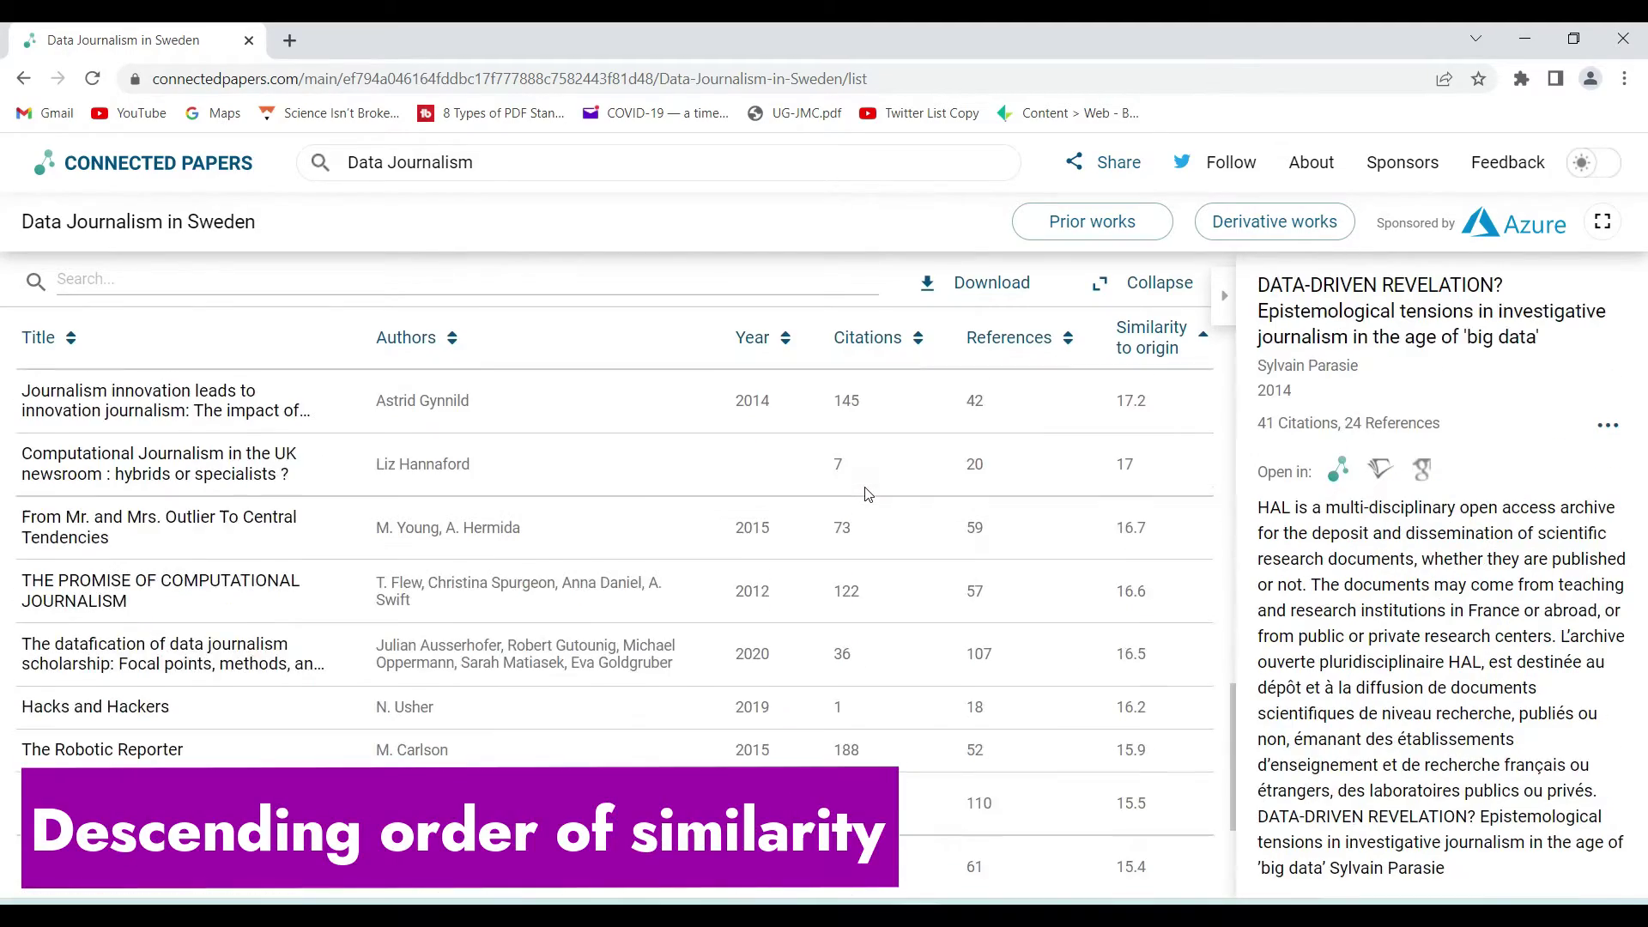
pyautogui.scroll(15, 865, 489)
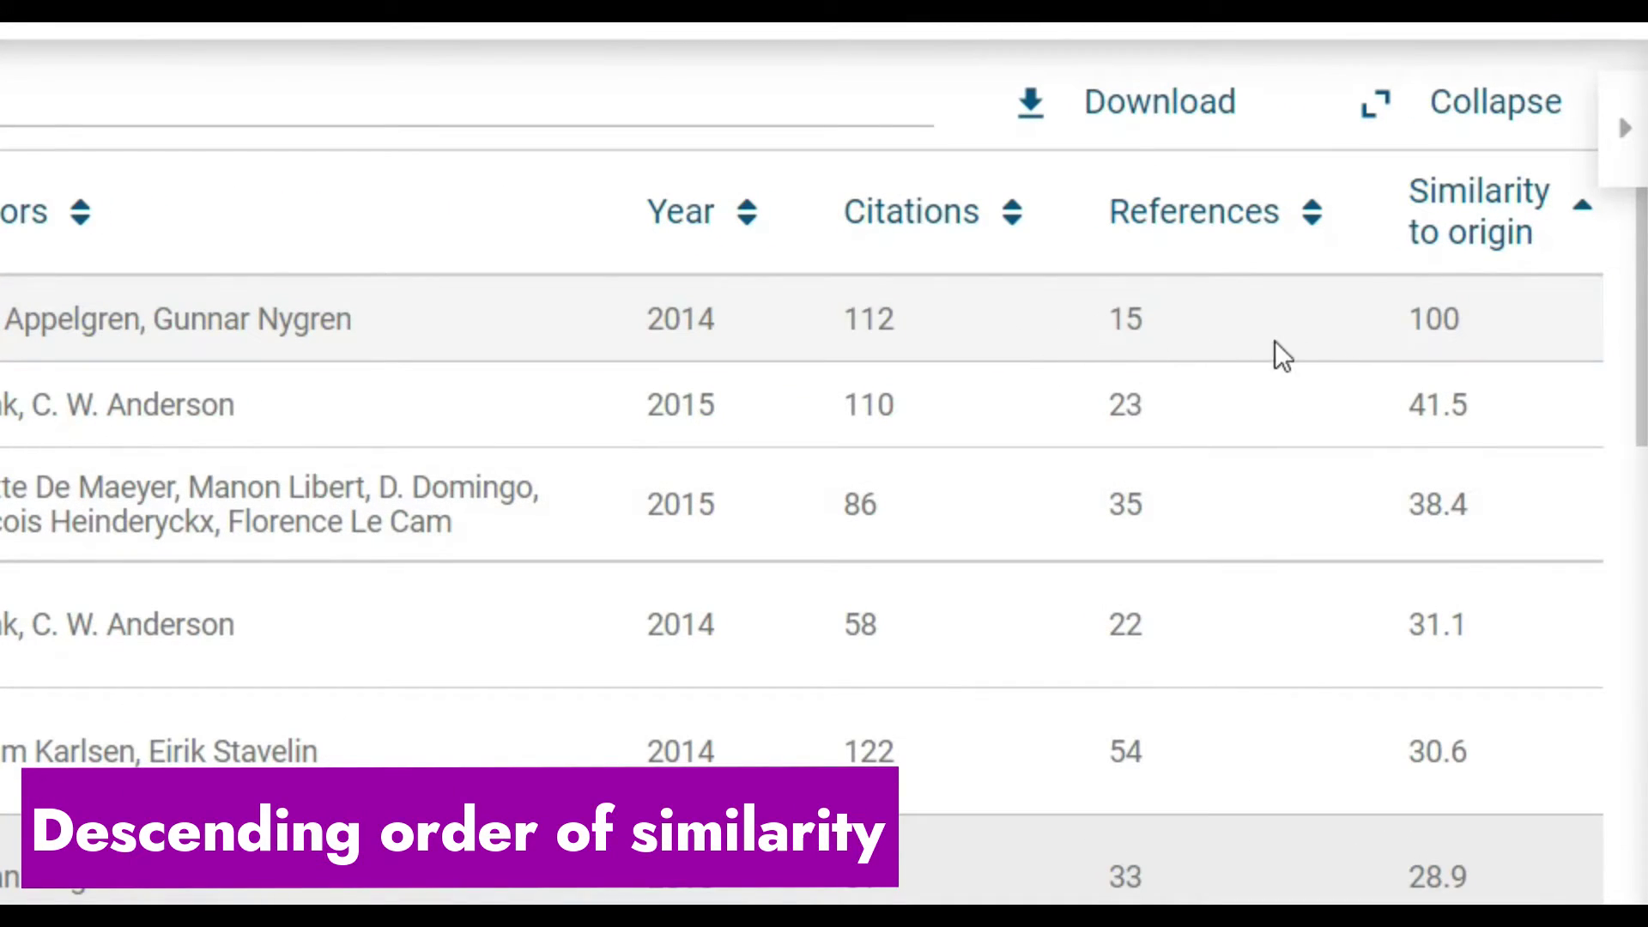
pyautogui.click(1582, 210)
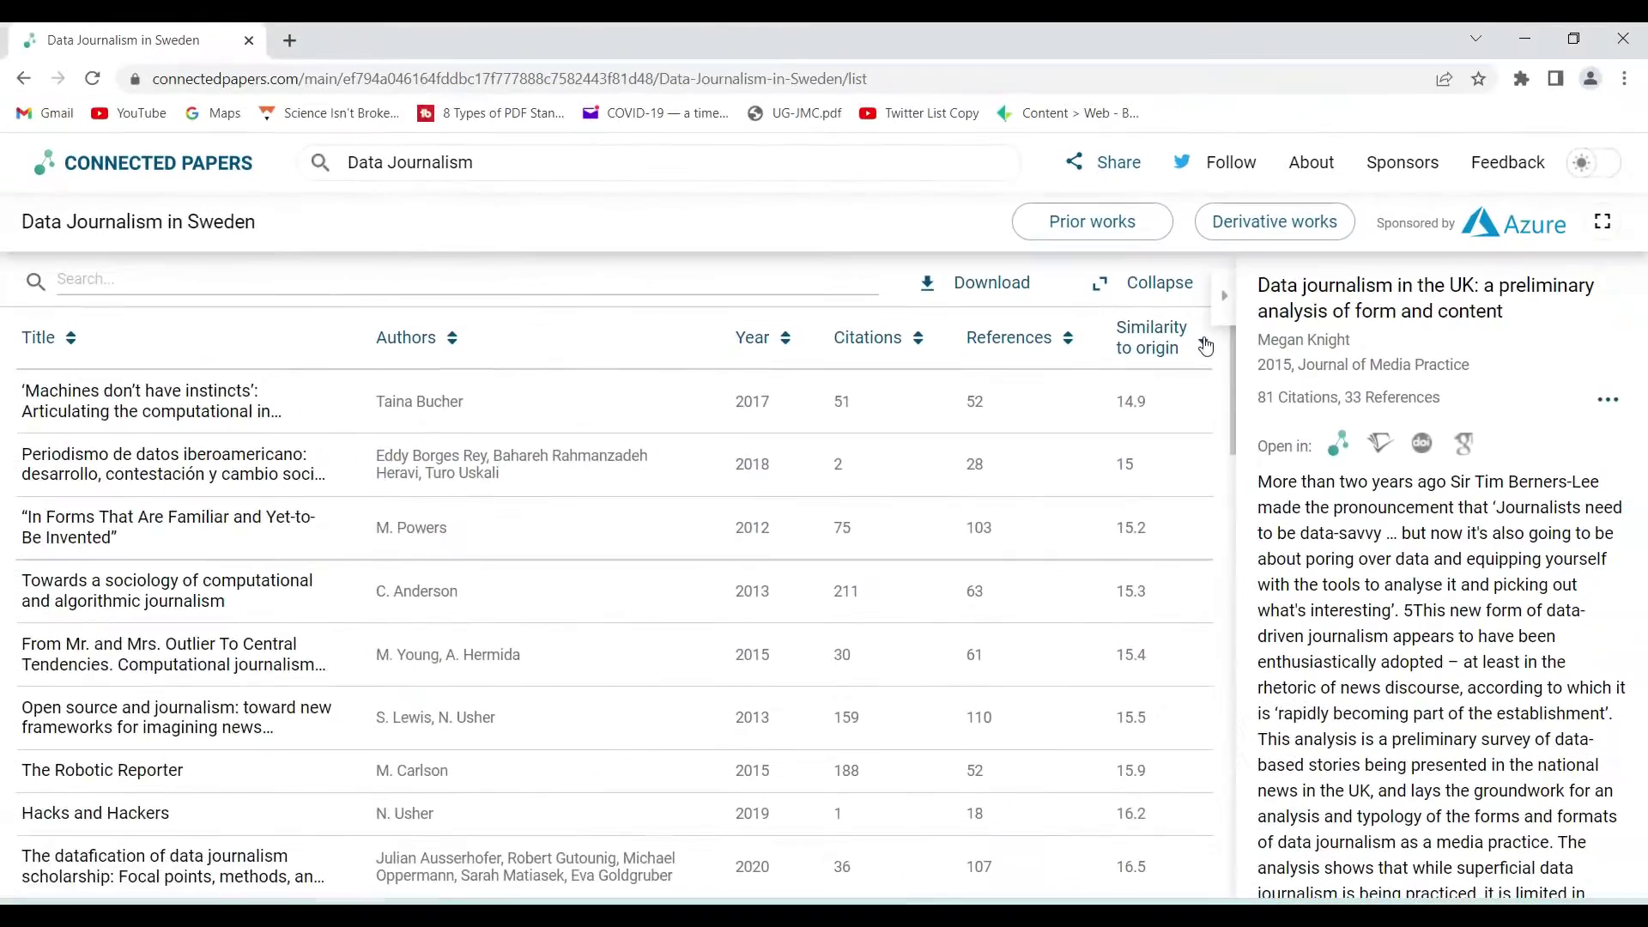
pyautogui.click(1271, 326)
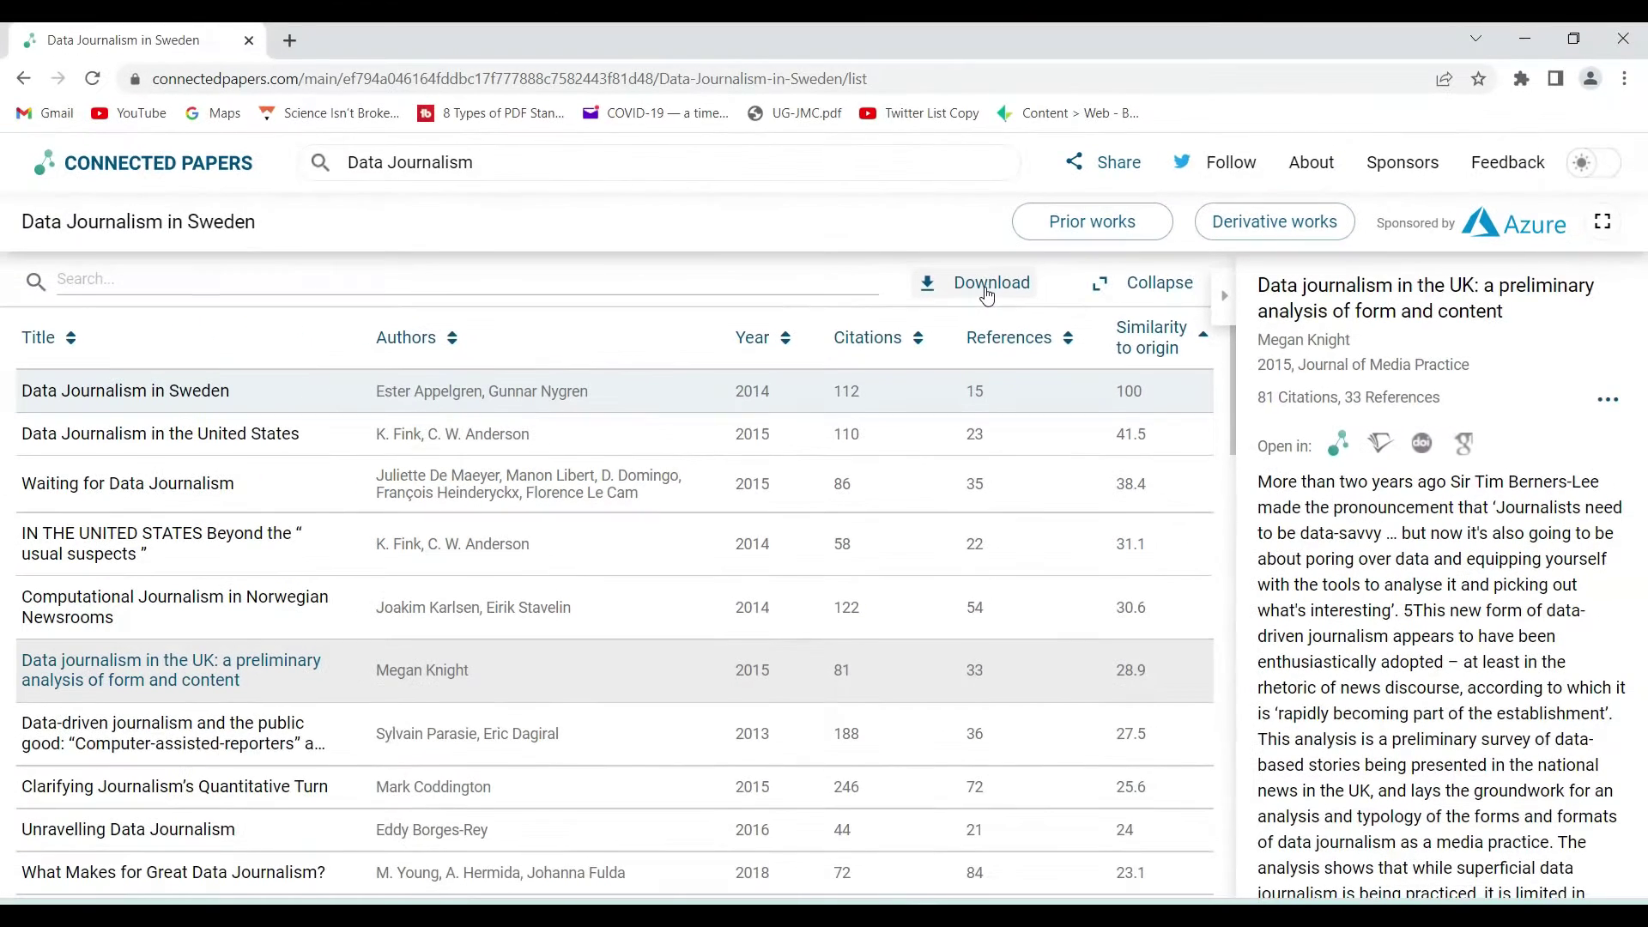
# - Download the graph's papers as a .bib file and collapse the table back to the graph
pyautogui.click(987, 286)
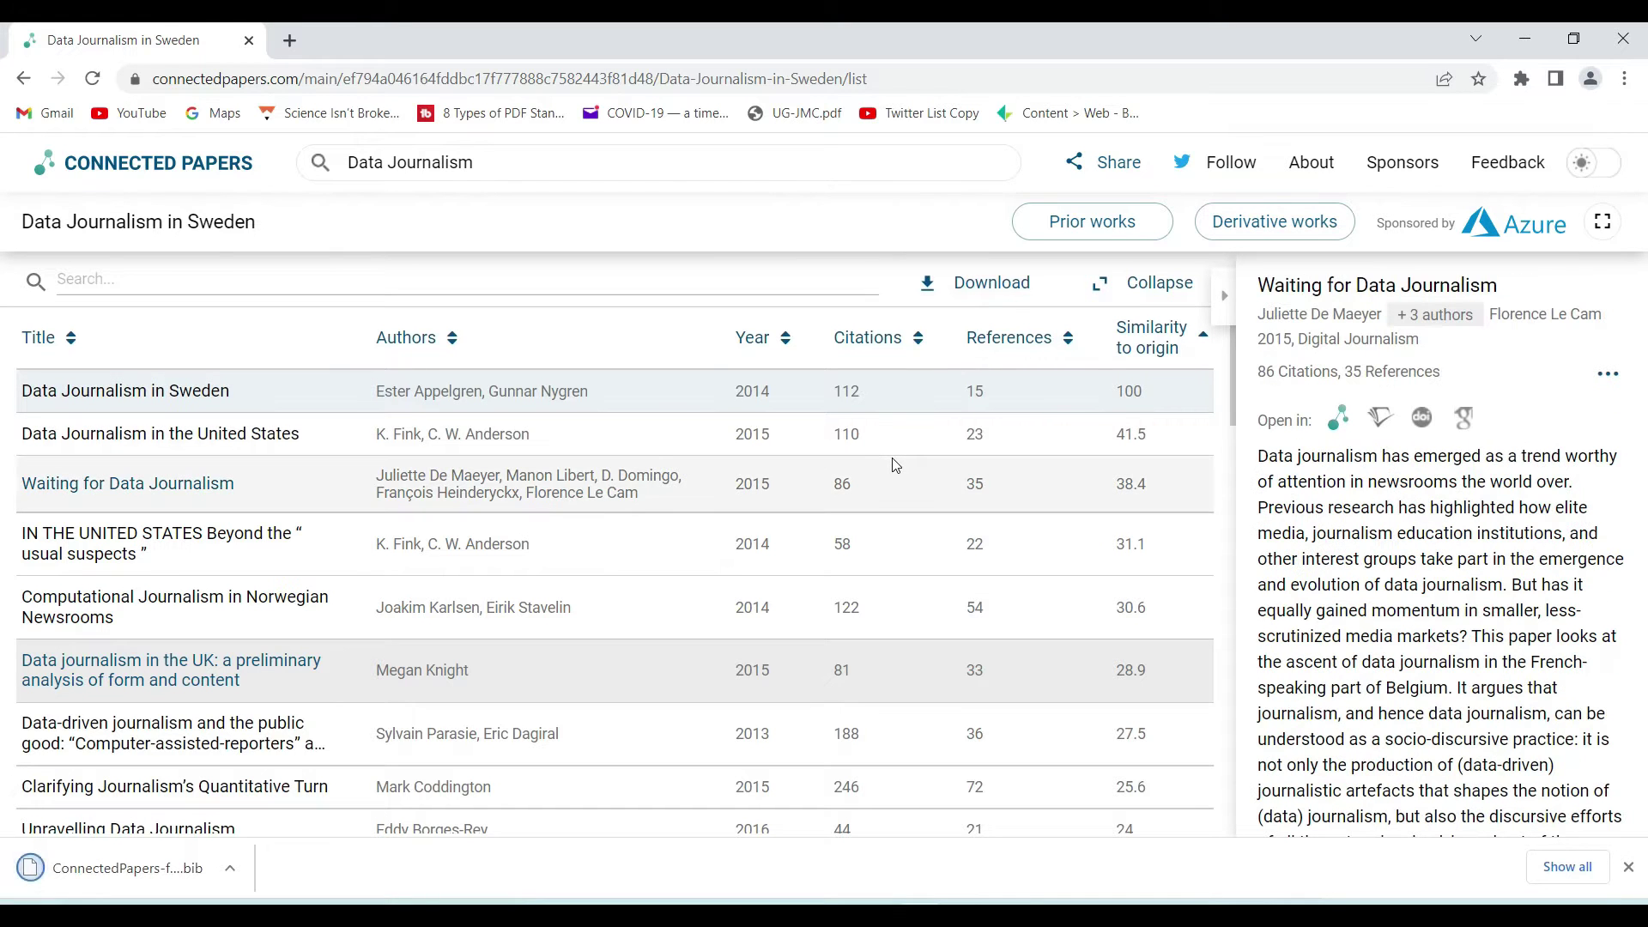
pyautogui.click(1142, 286)
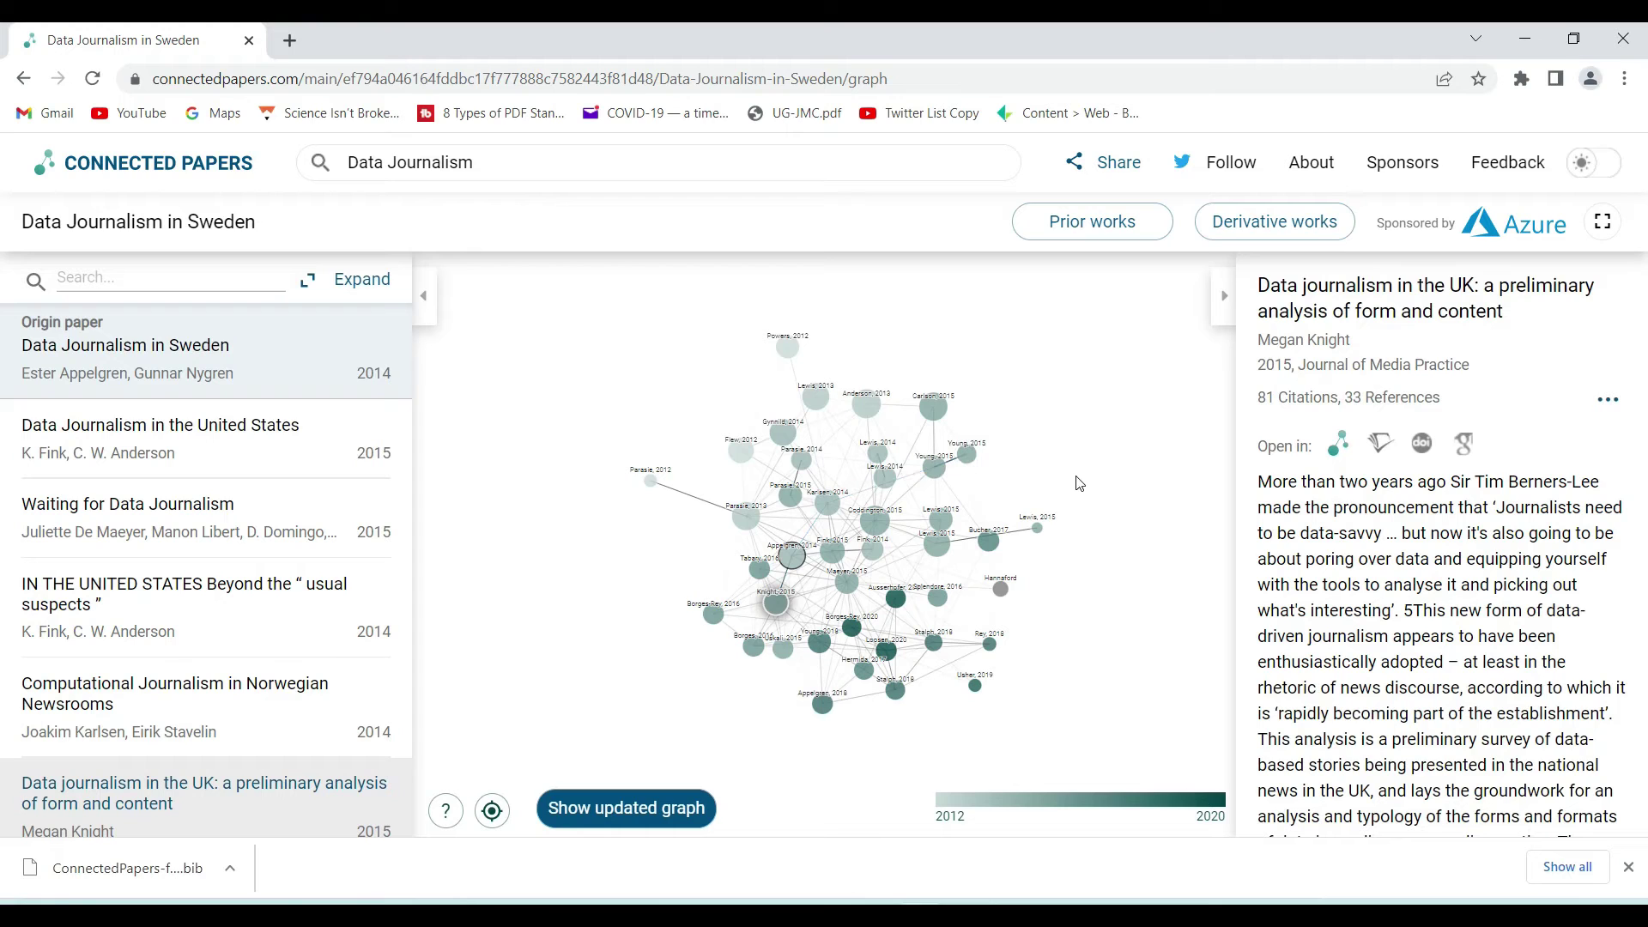
pyautogui.scroll(2, 936, 527)
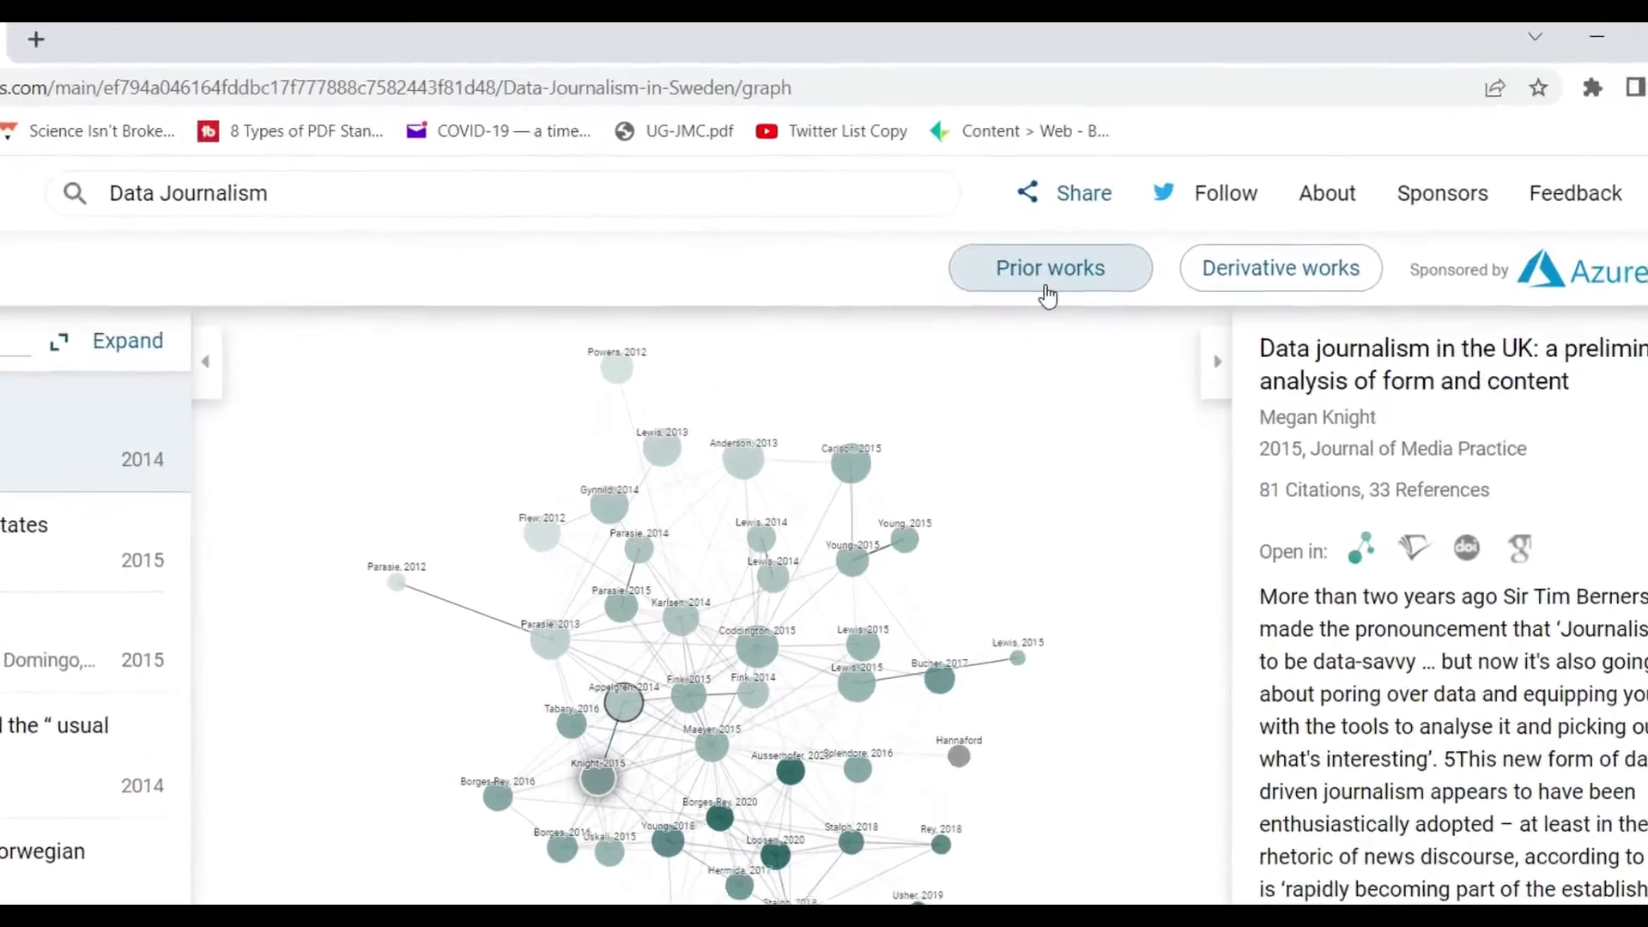
# - Show the graph's prior works and scroll through the table ranked by graph citations
pyautogui.click(999, 324)
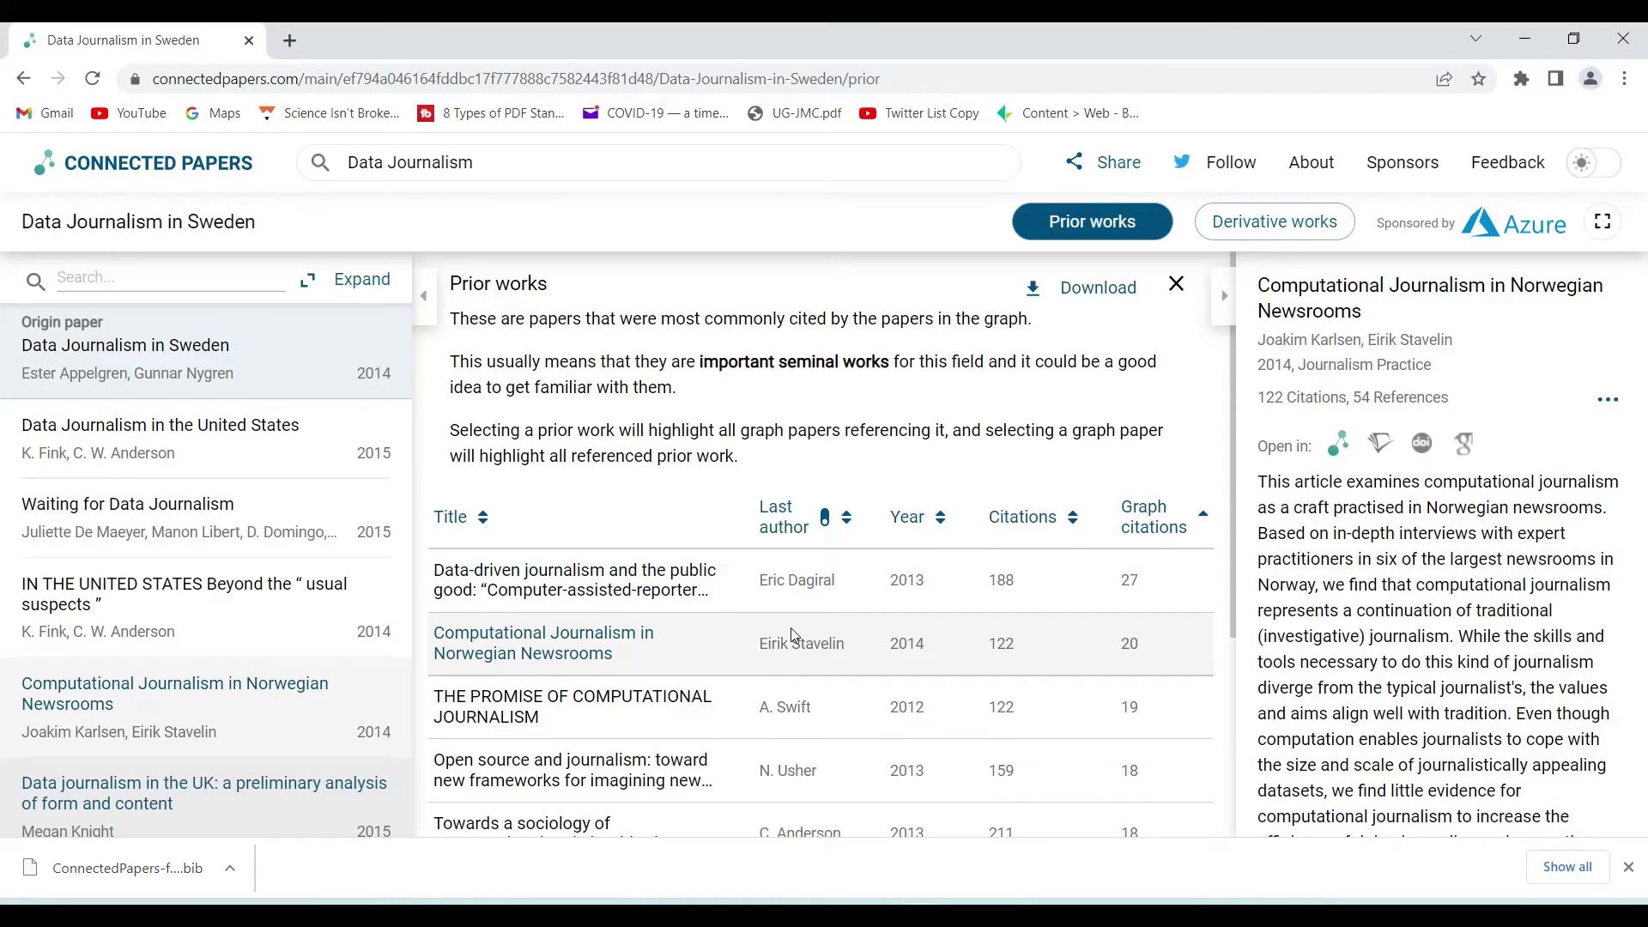
pyautogui.scroll(-4, 790, 631)
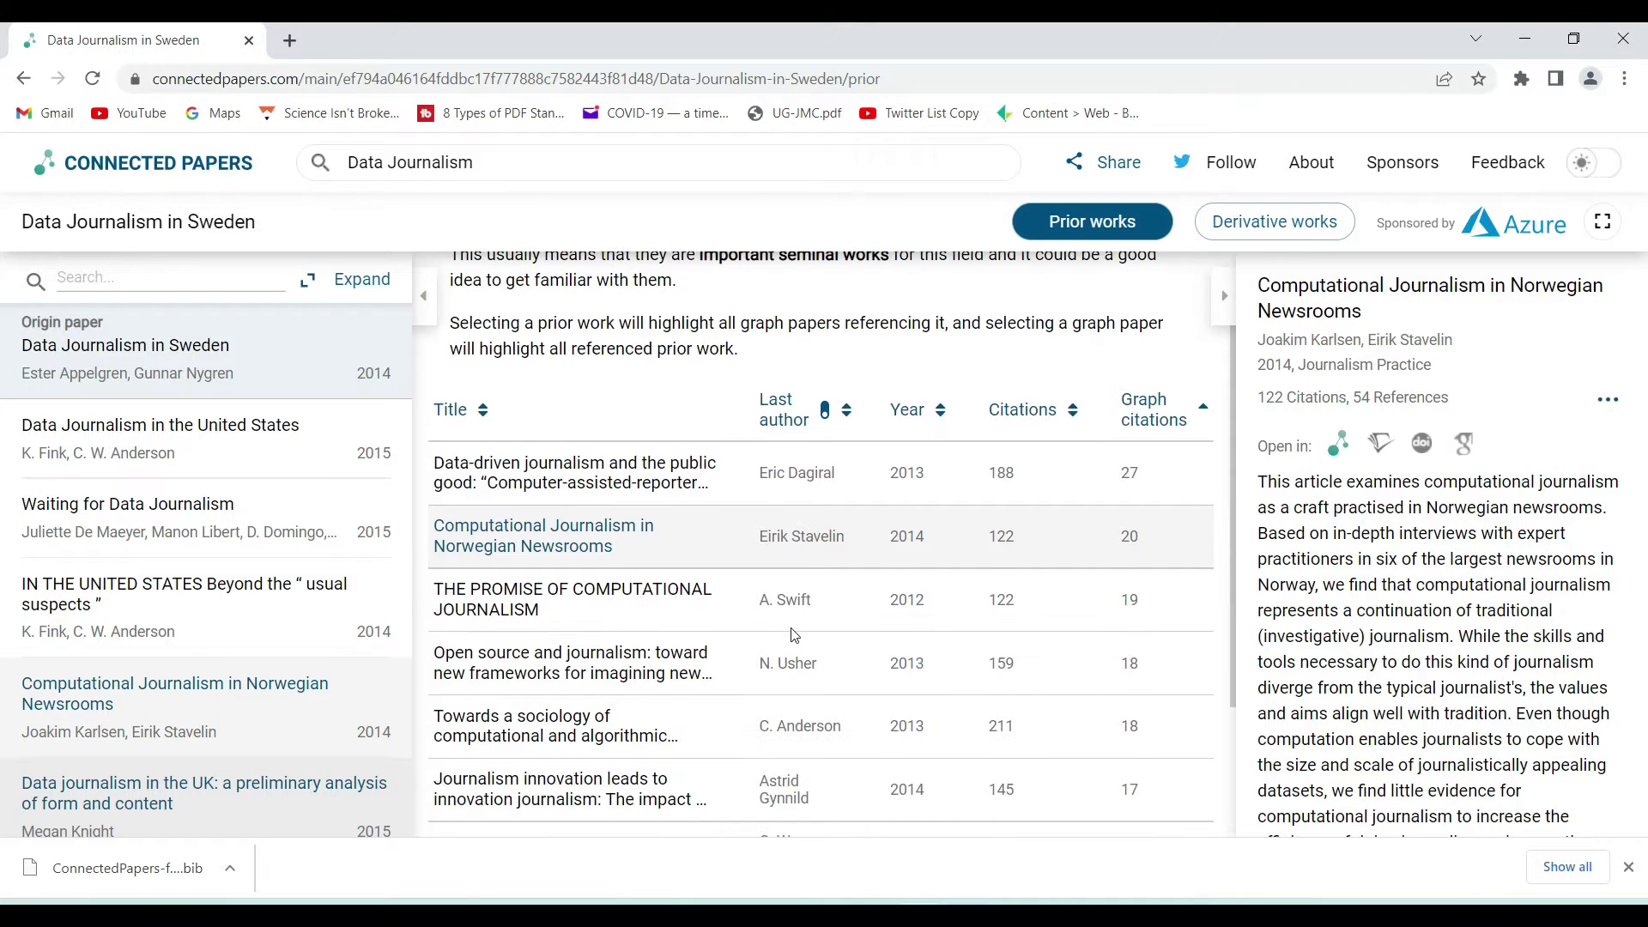
pyautogui.scroll(4, 791, 635)
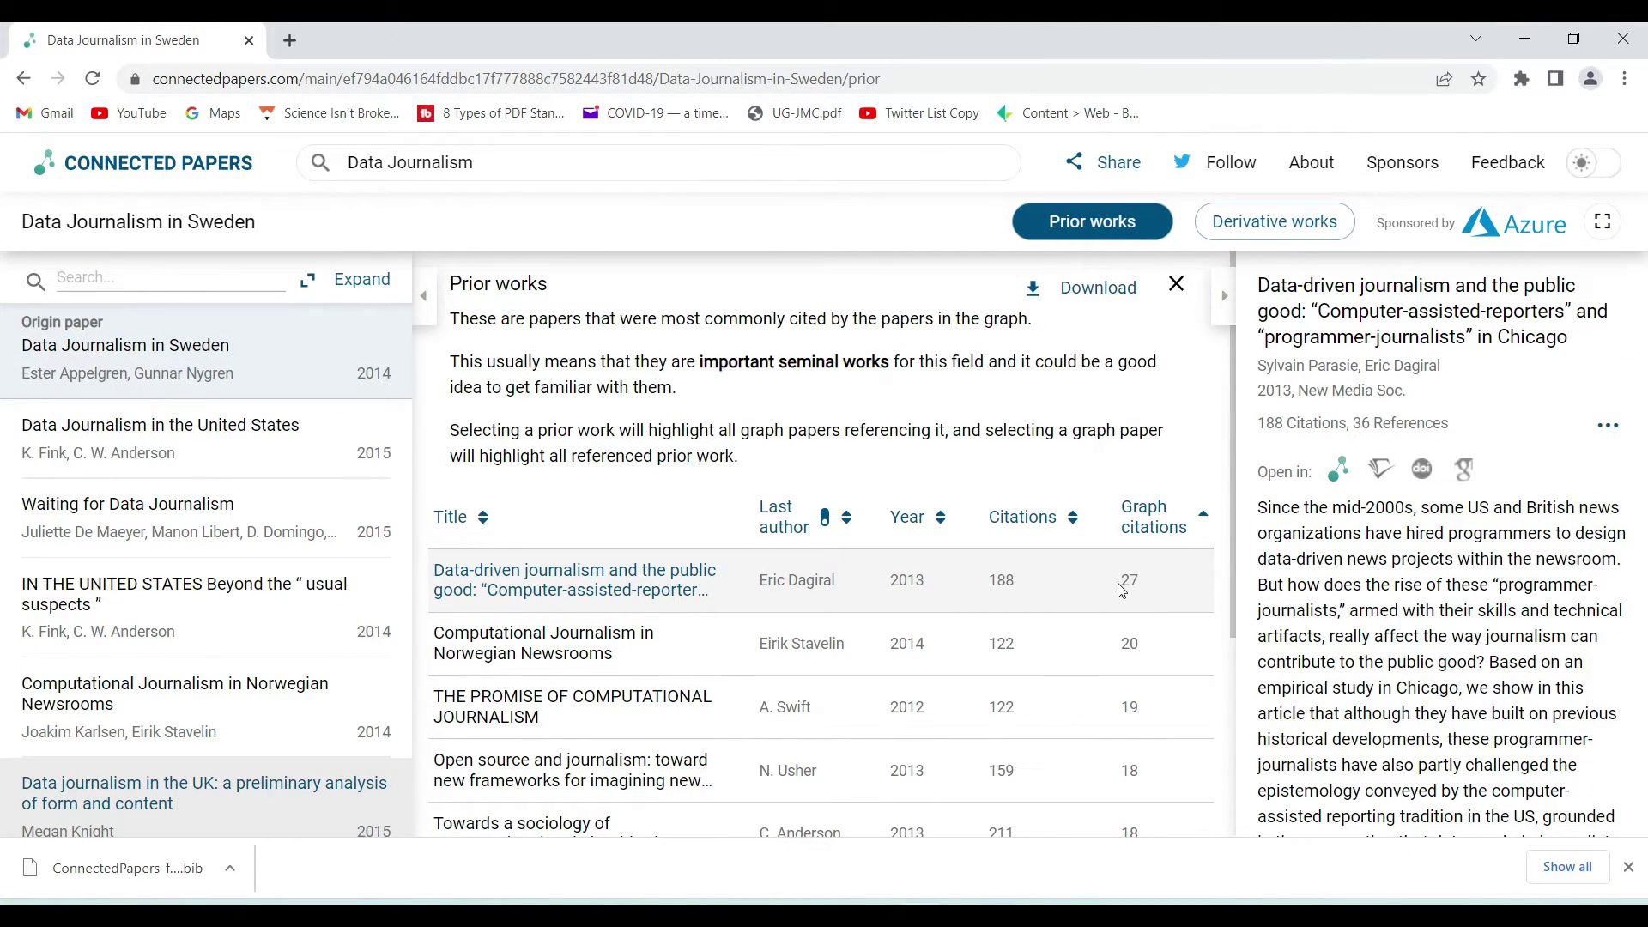
pyautogui.scroll(-3, 1133, 643)
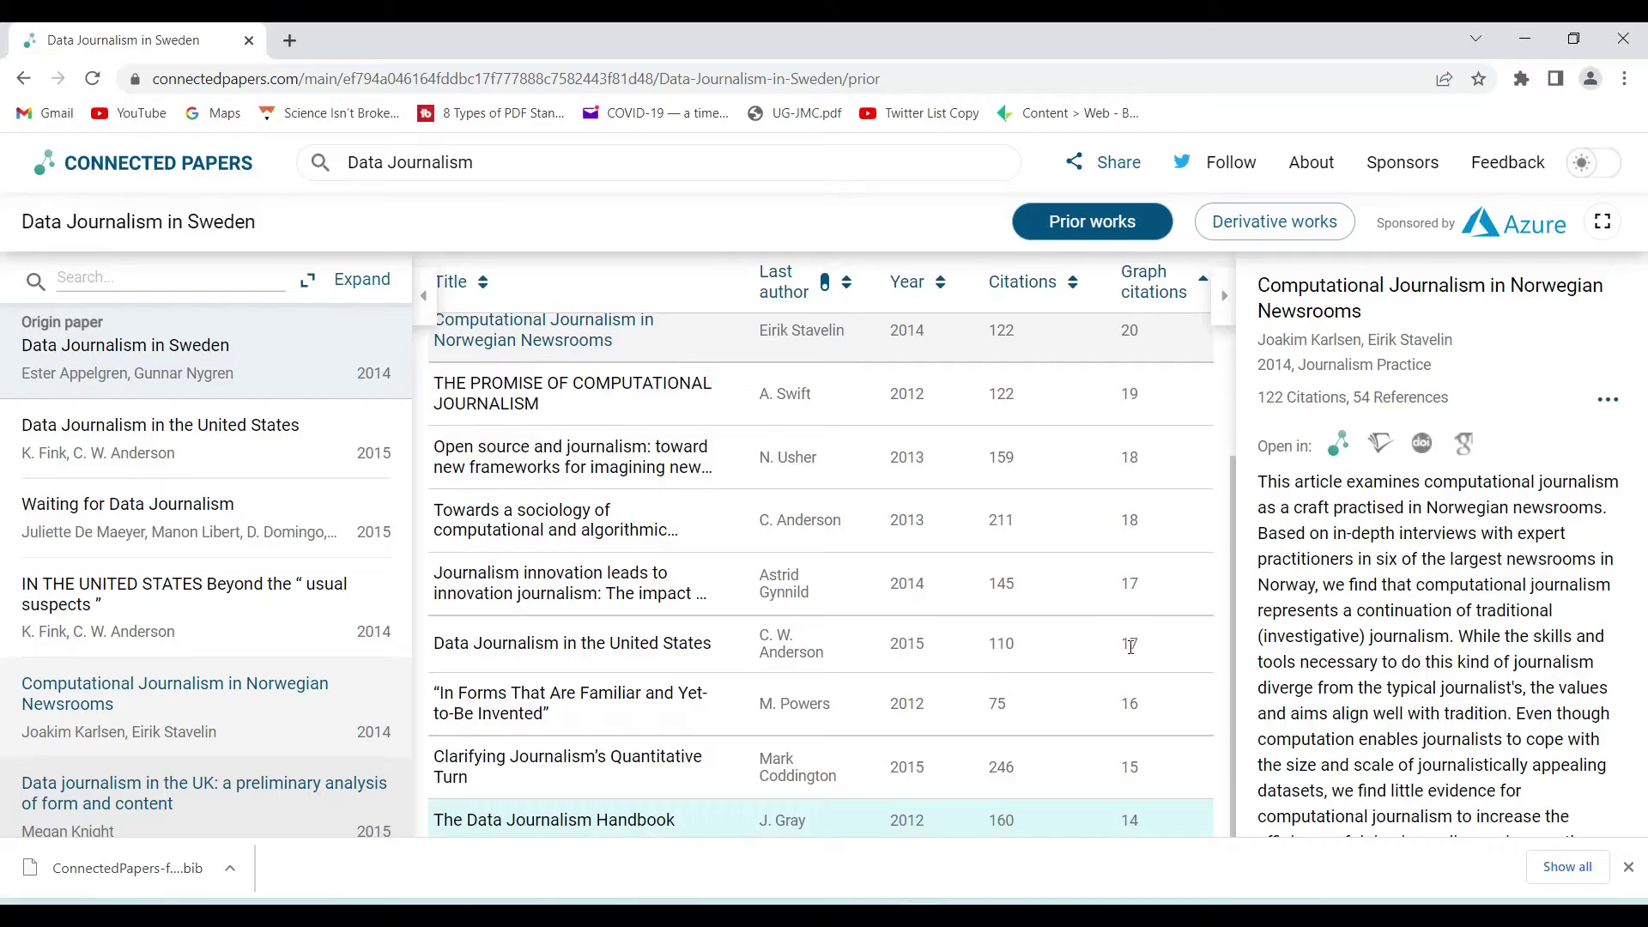
pyautogui.scroll(5, 1130, 645)
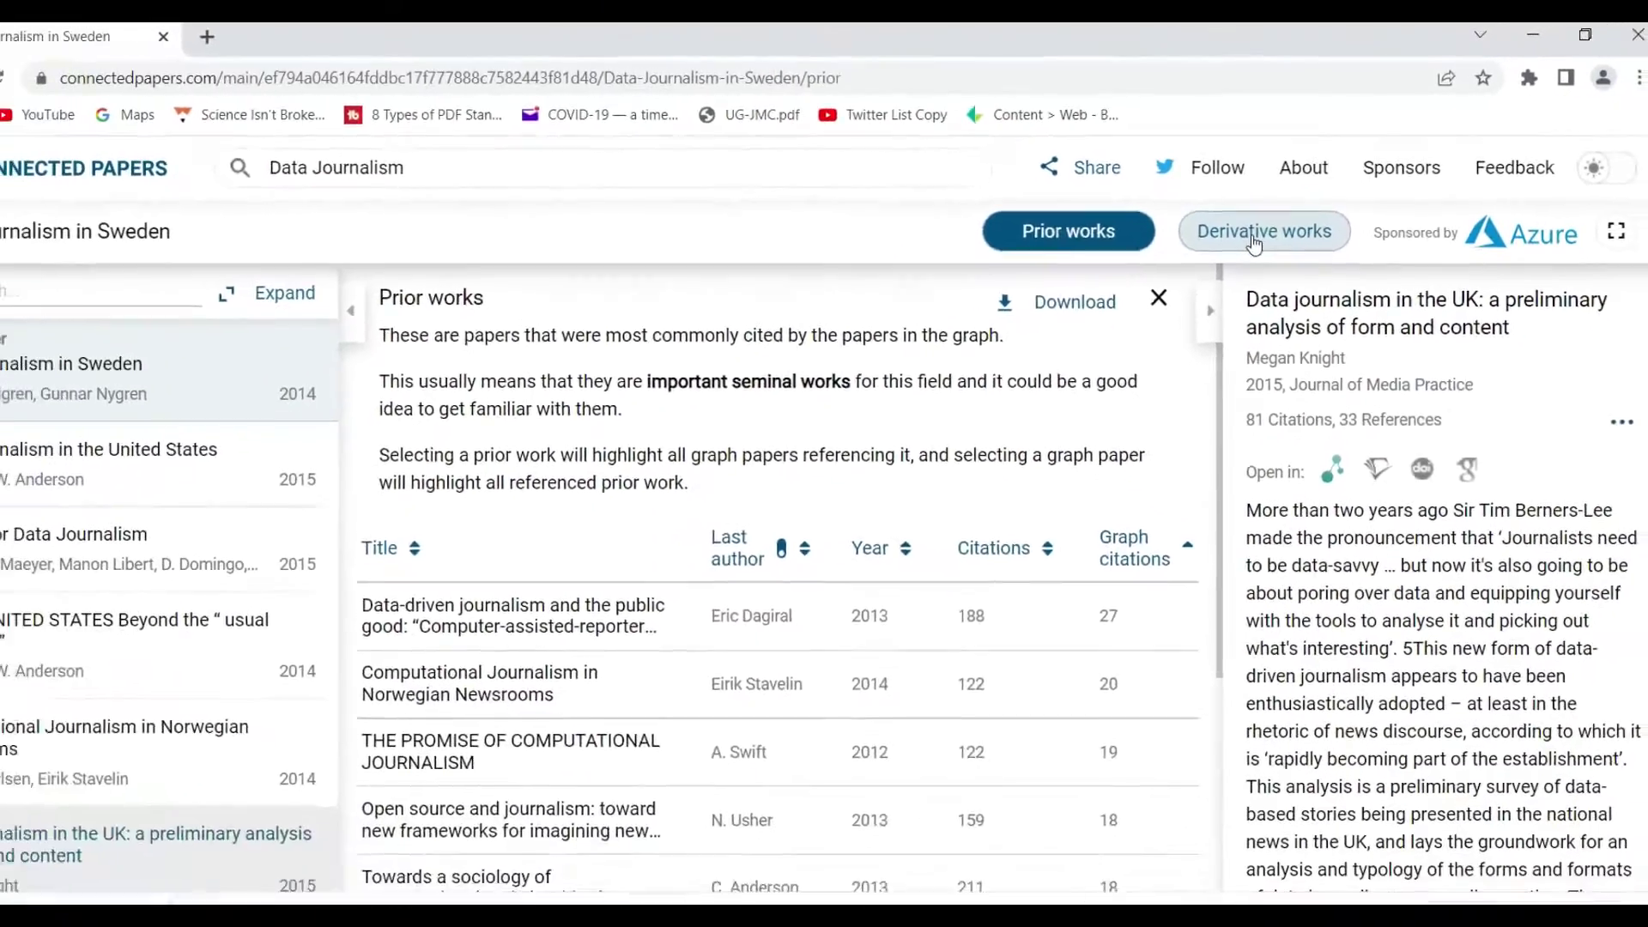
# - Review the derivative works list, then close it to return to the citation graph
pyautogui.click(1113, 371)
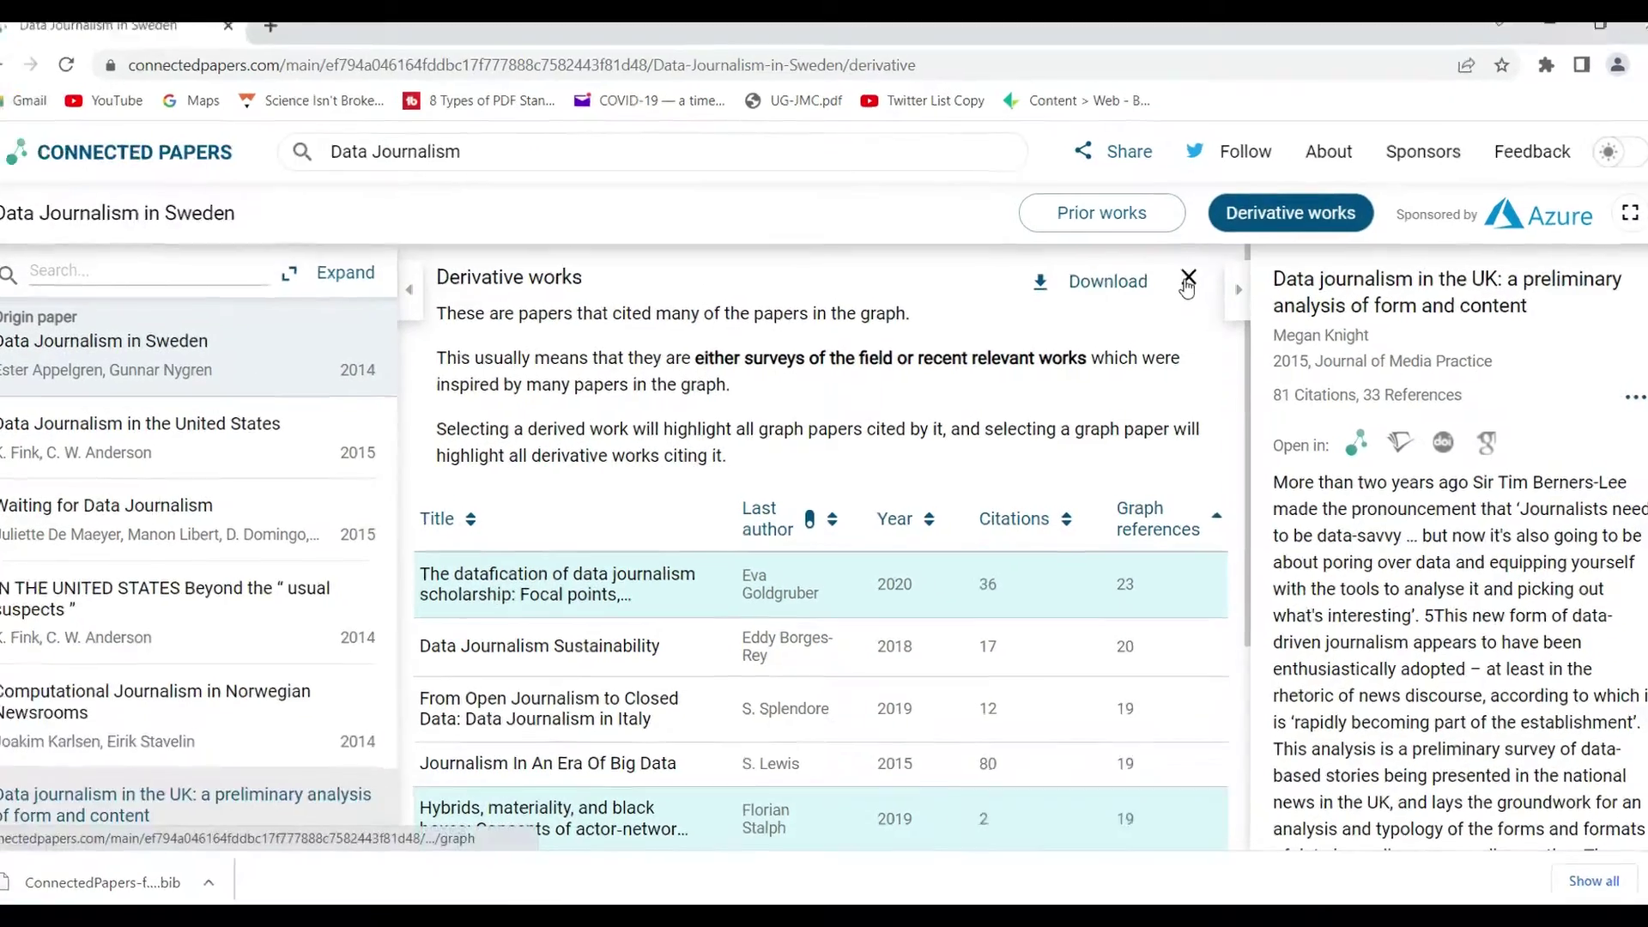
pyautogui.click(1175, 282)
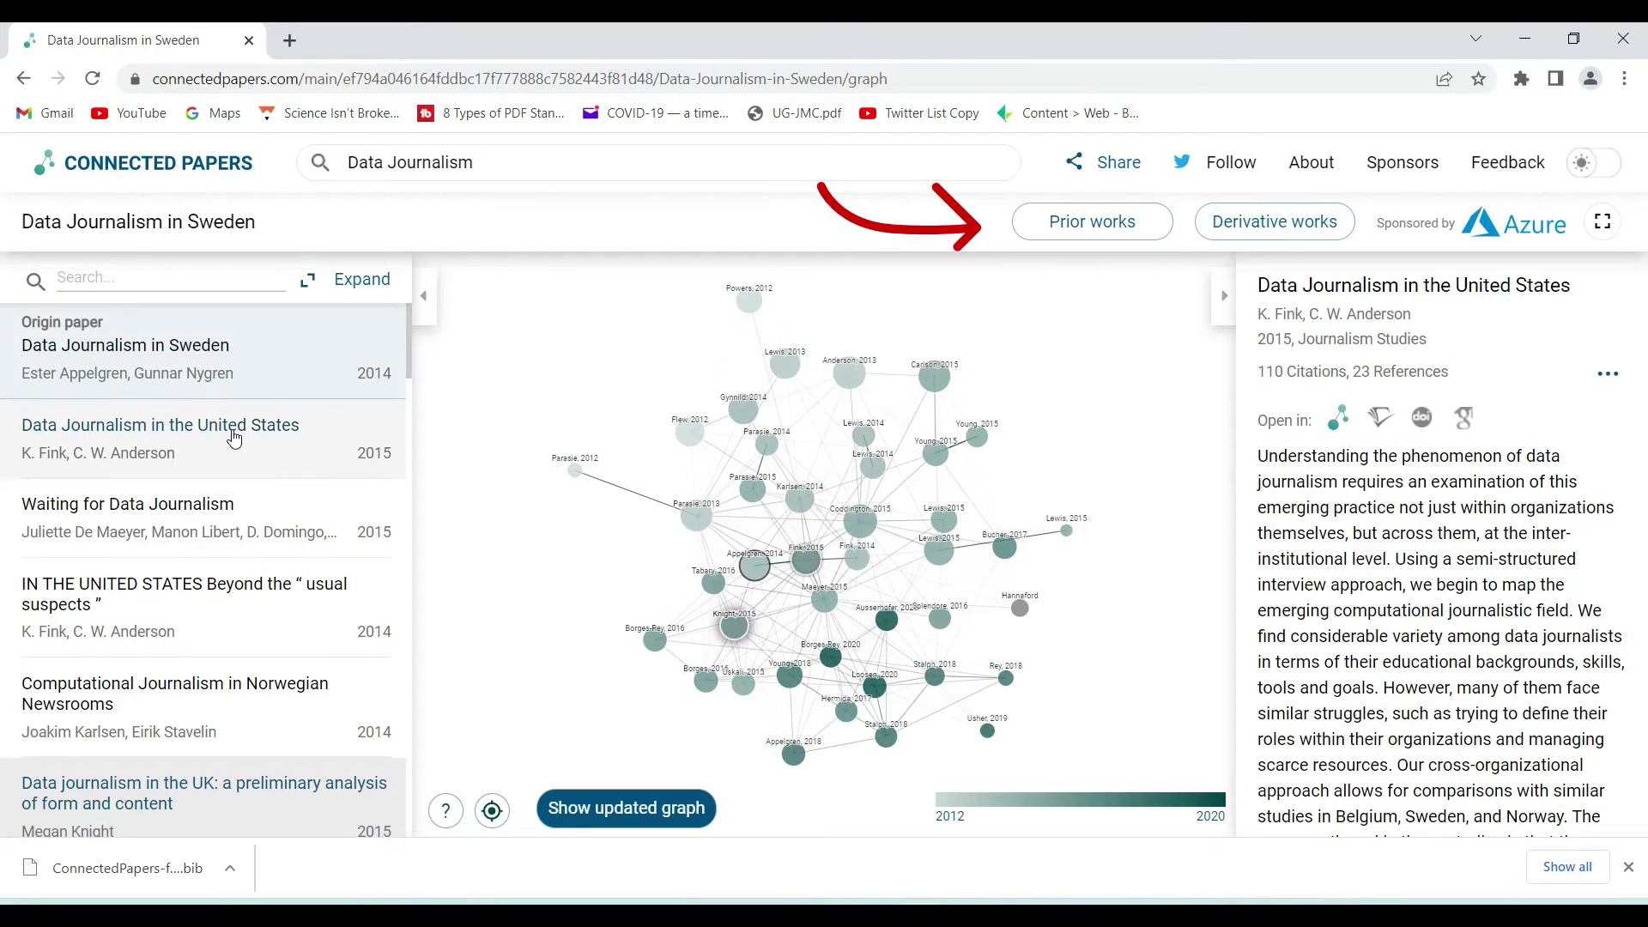
pyautogui.scroll(-12, 233, 439)
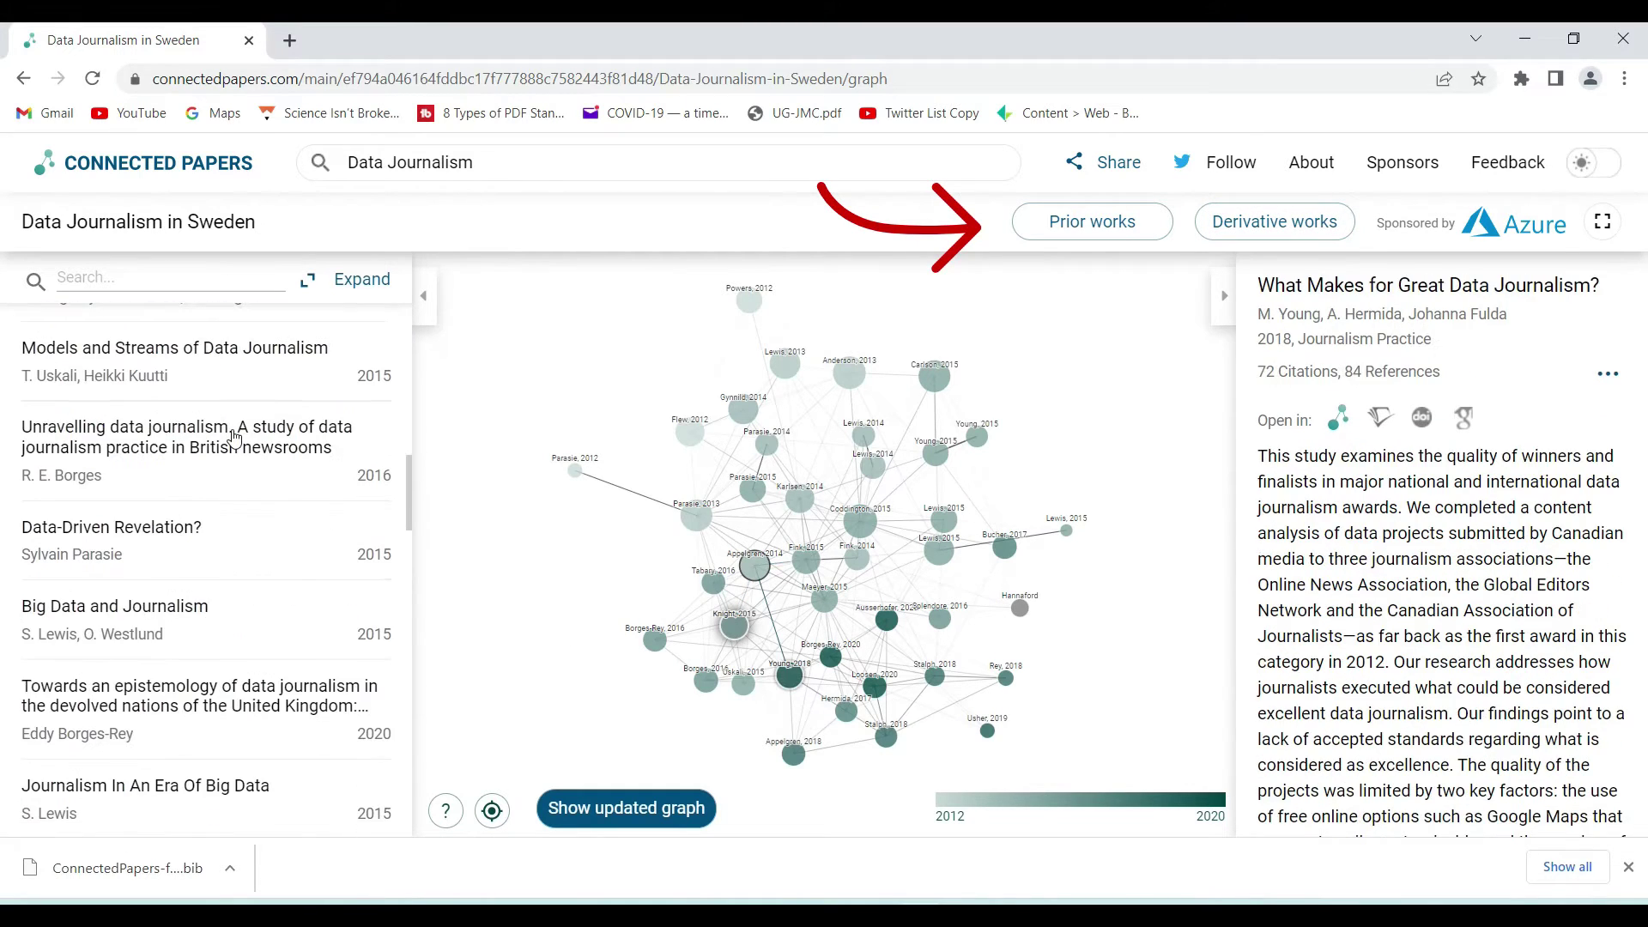
pyautogui.scroll(-12, 233, 439)
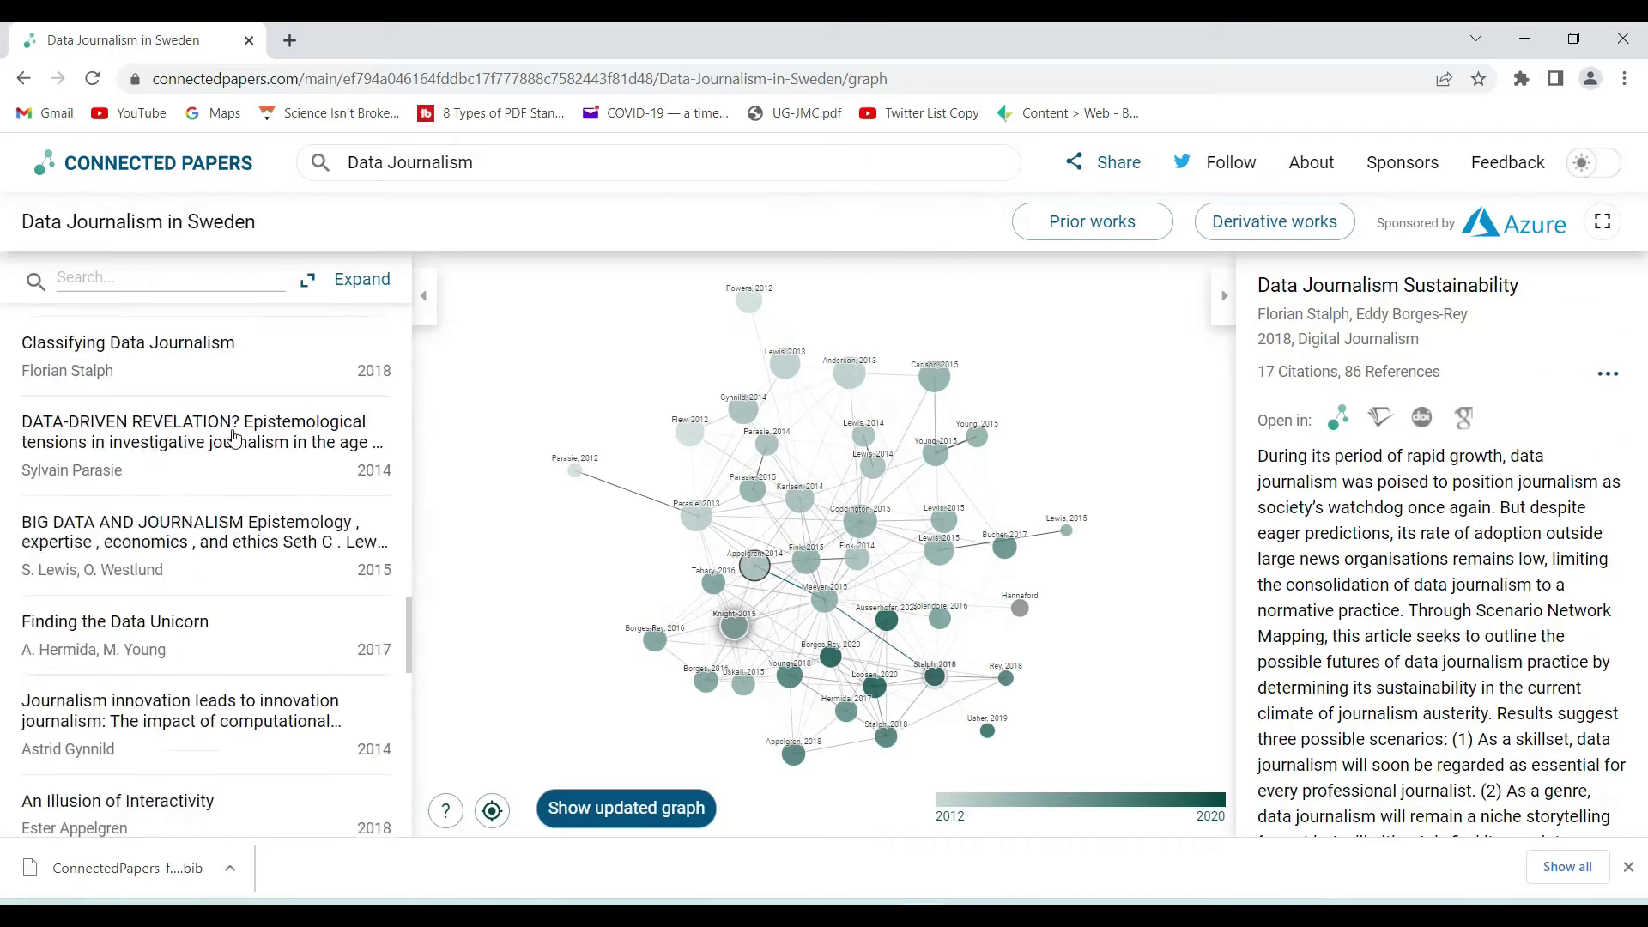
pyautogui.scroll(-10, 234, 438)
pyautogui.scroll(-5, 233, 439)
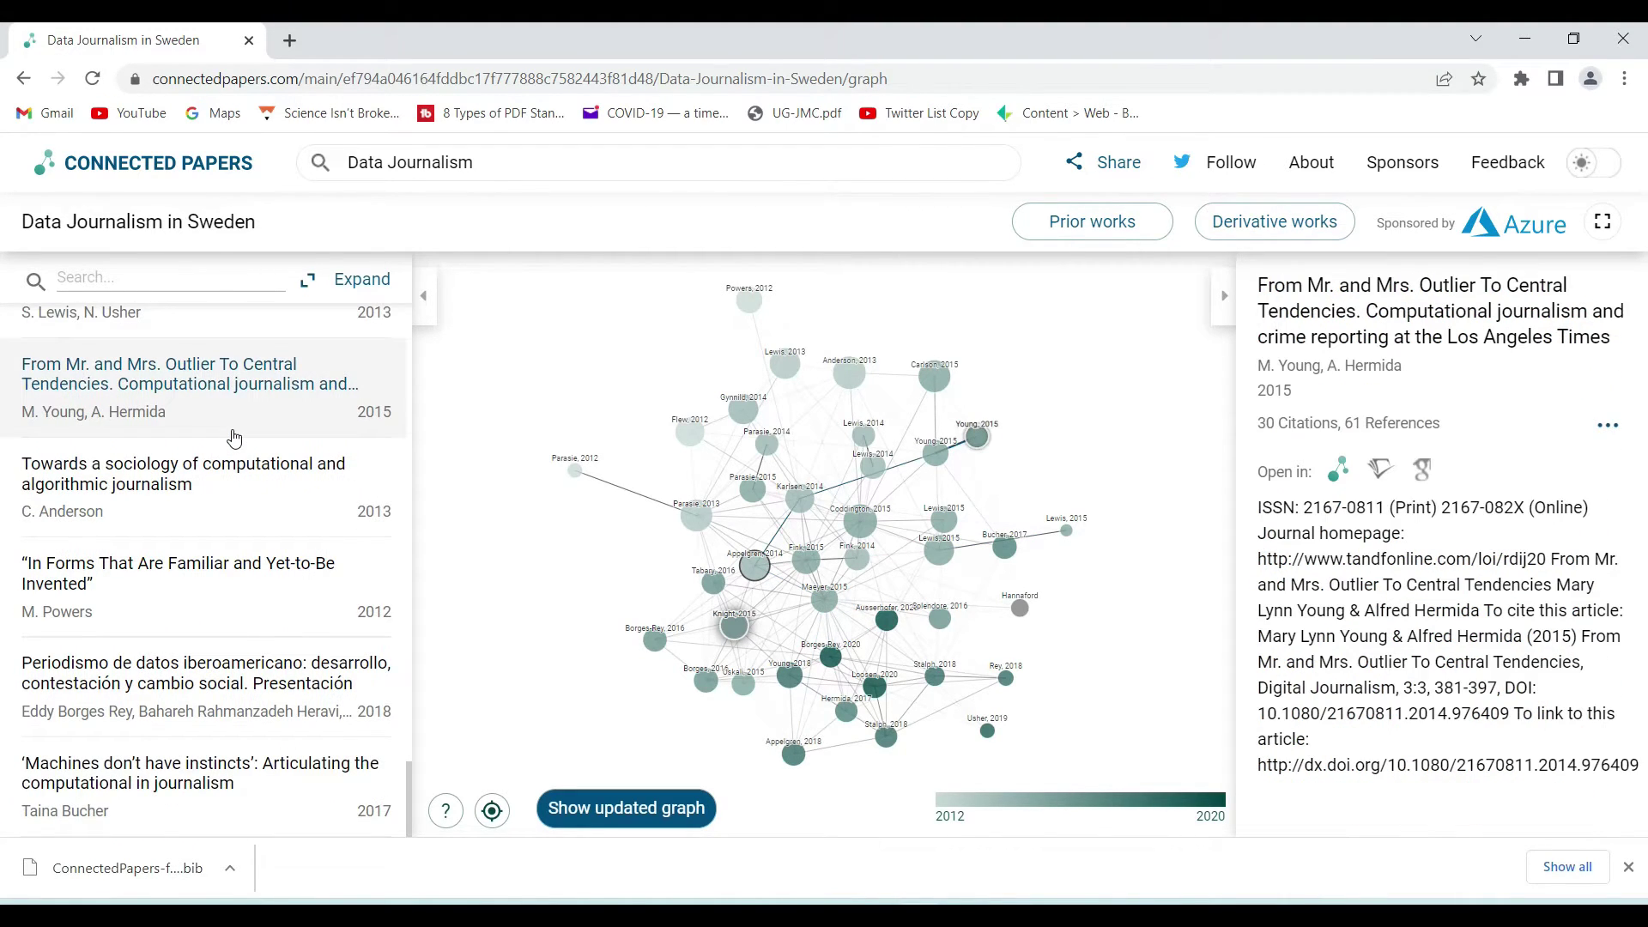
pyautogui.scroll(15, 234, 439)
pyautogui.scroll(10, 234, 439)
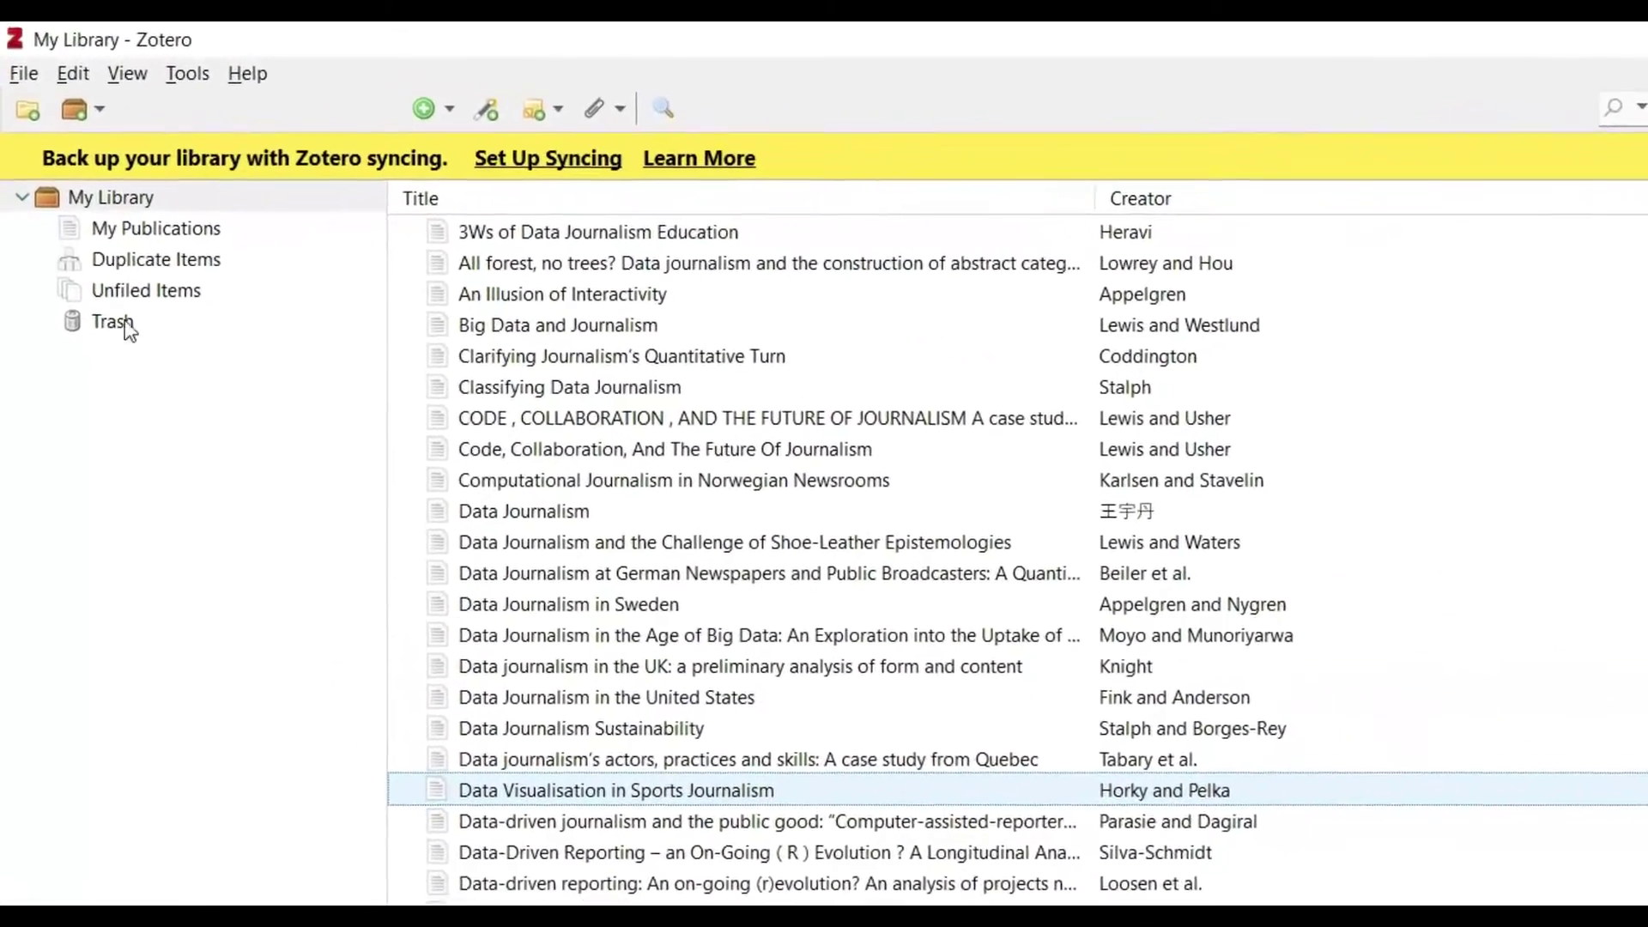
# - Import the ConnectedPapers-for-Data-Journalism-in-Sweden BibTeX file from Downloads into Zotero with default options
pyautogui.click(24, 86)
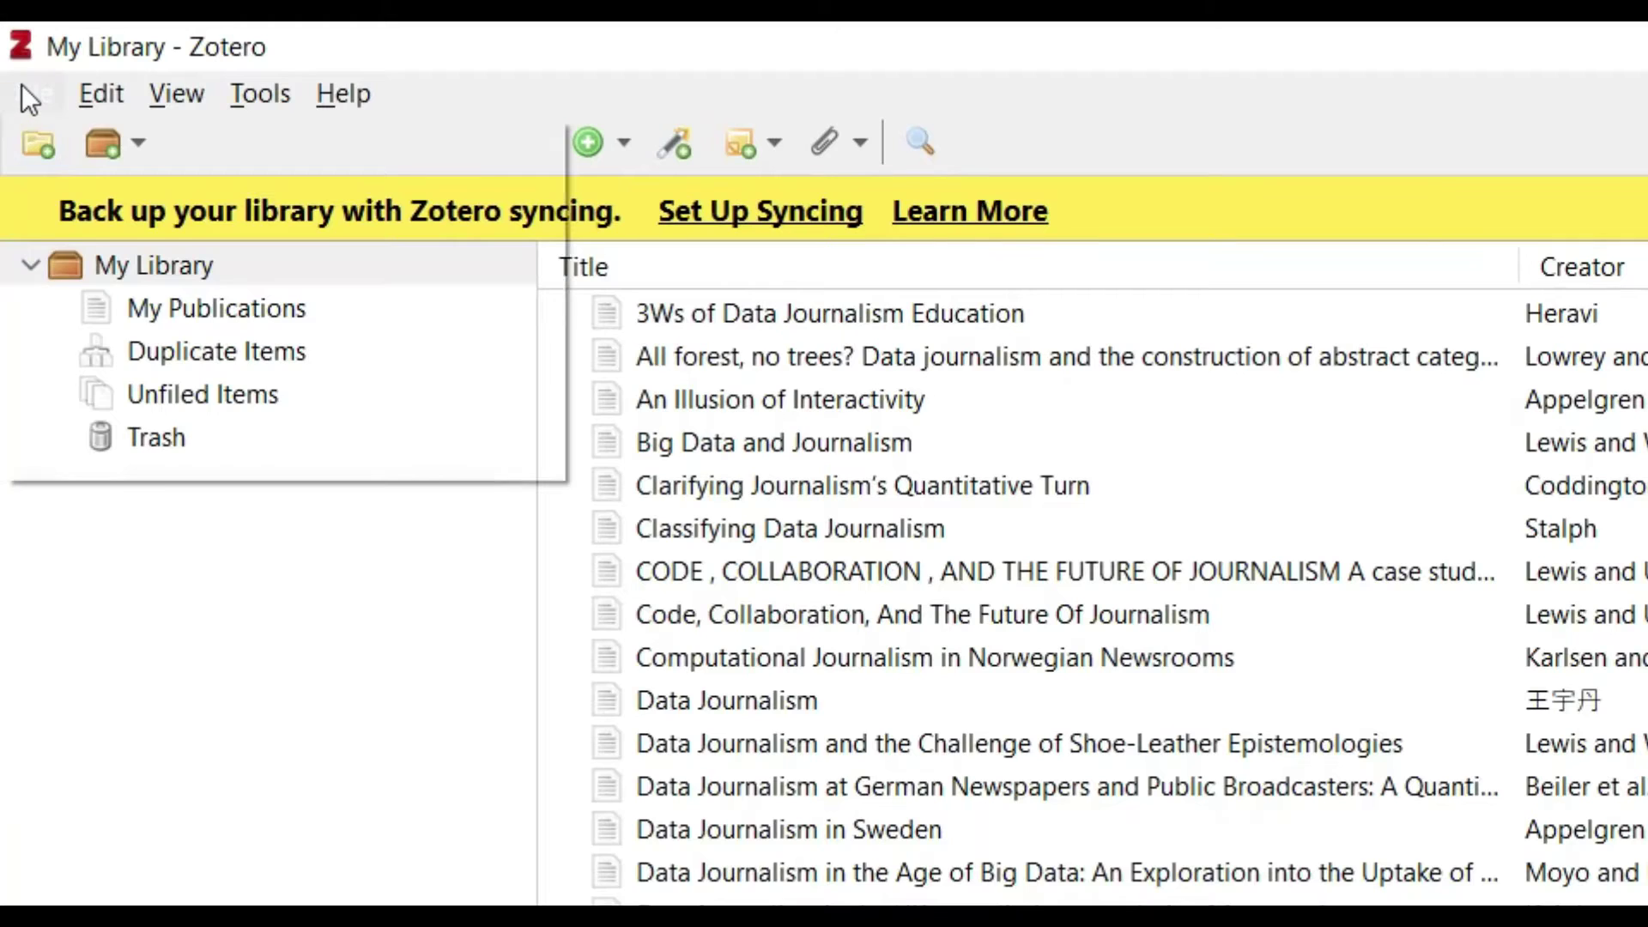
pyautogui.click(137, 322)
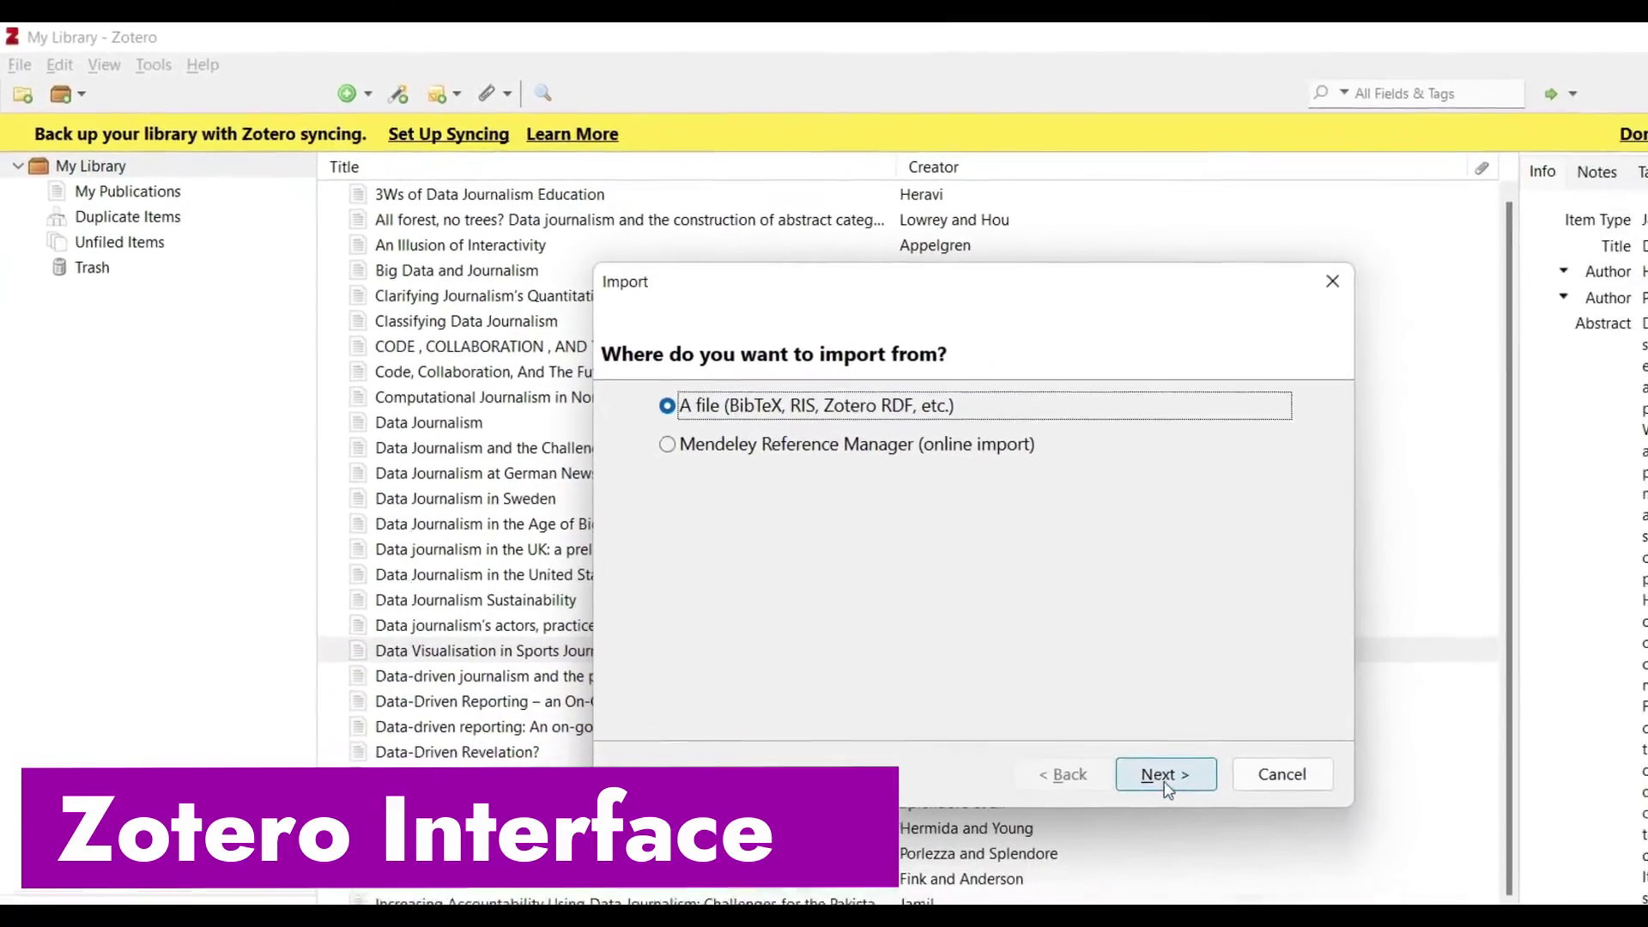
pyautogui.click(1335, 884)
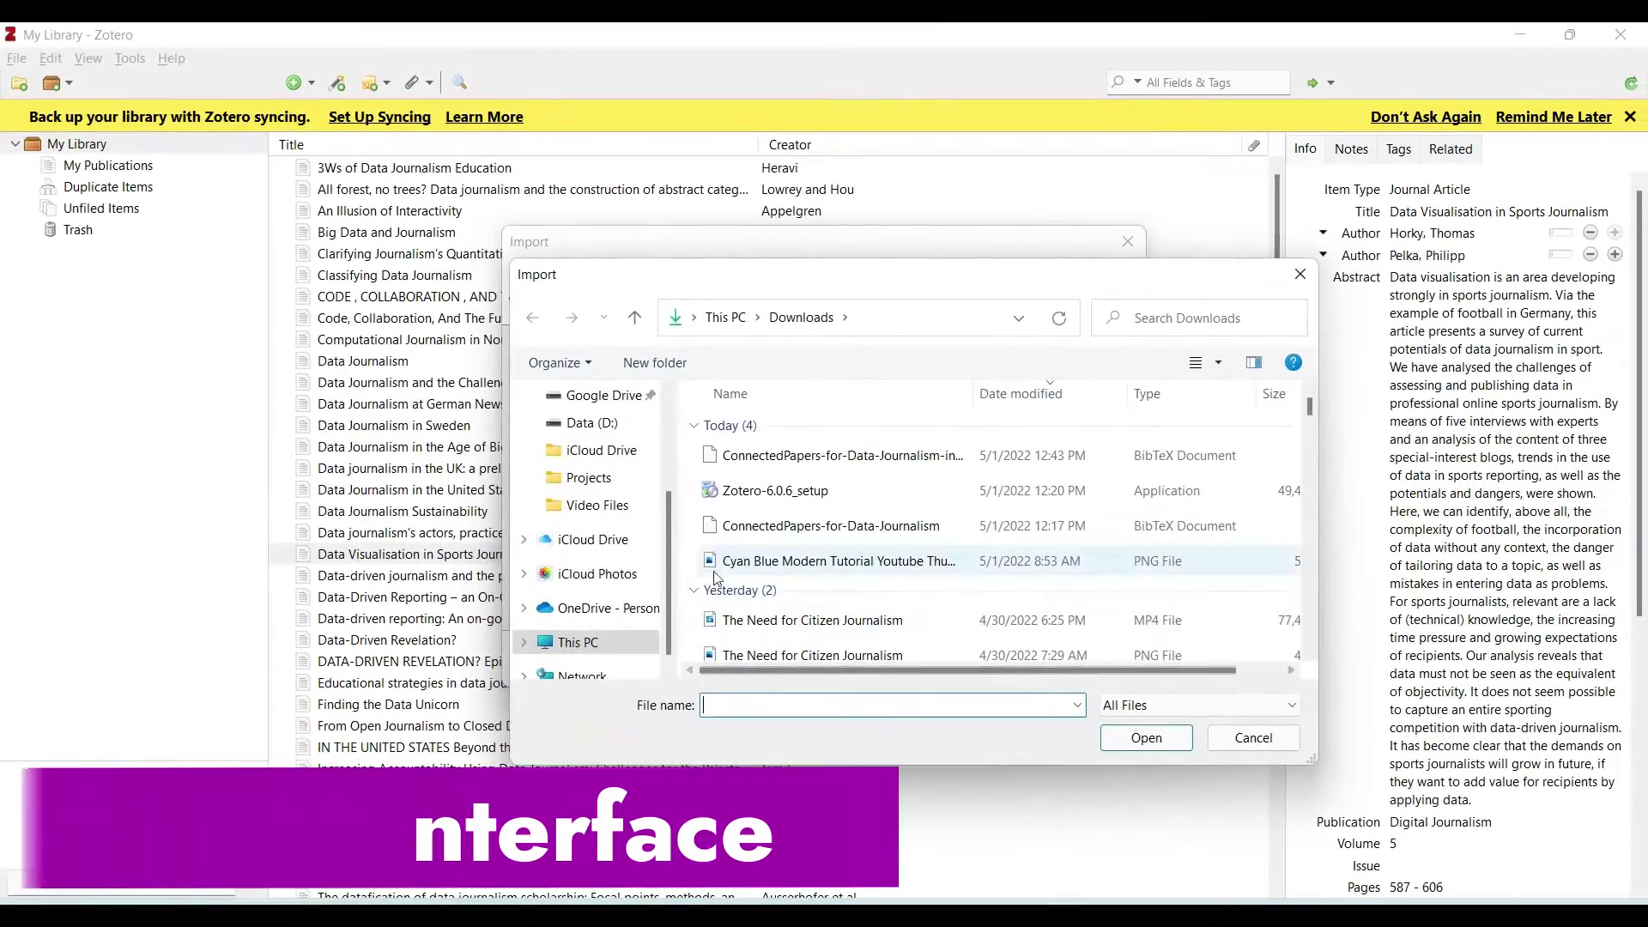
pyautogui.click(801, 457)
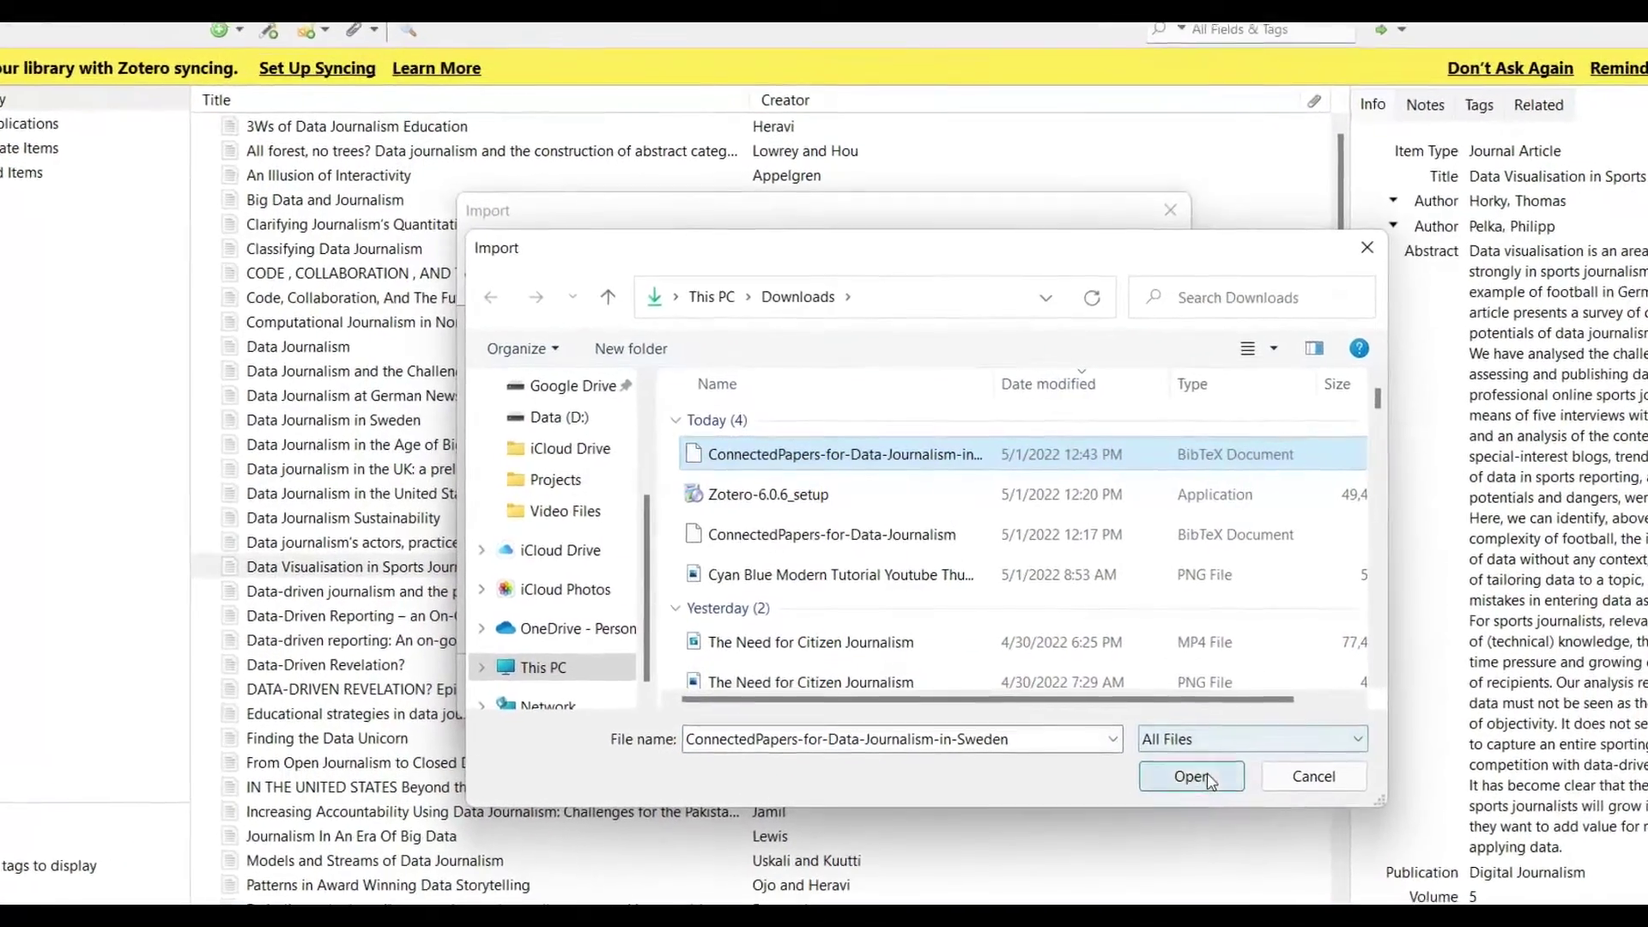
pyautogui.click(1171, 757)
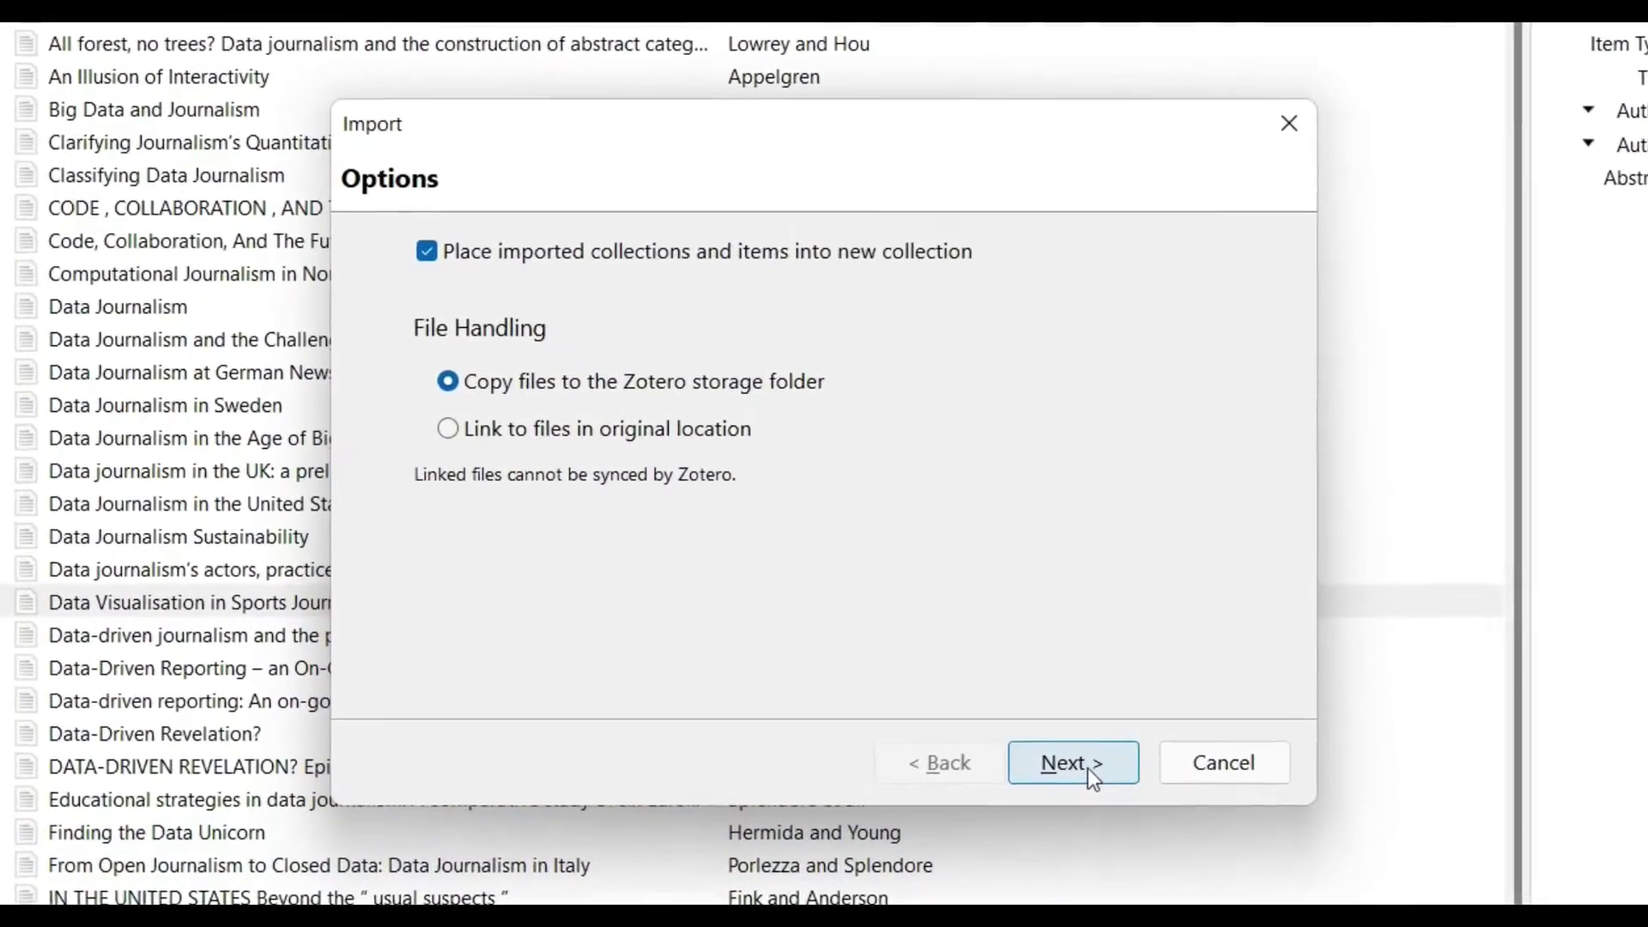
pyautogui.click(1078, 745)
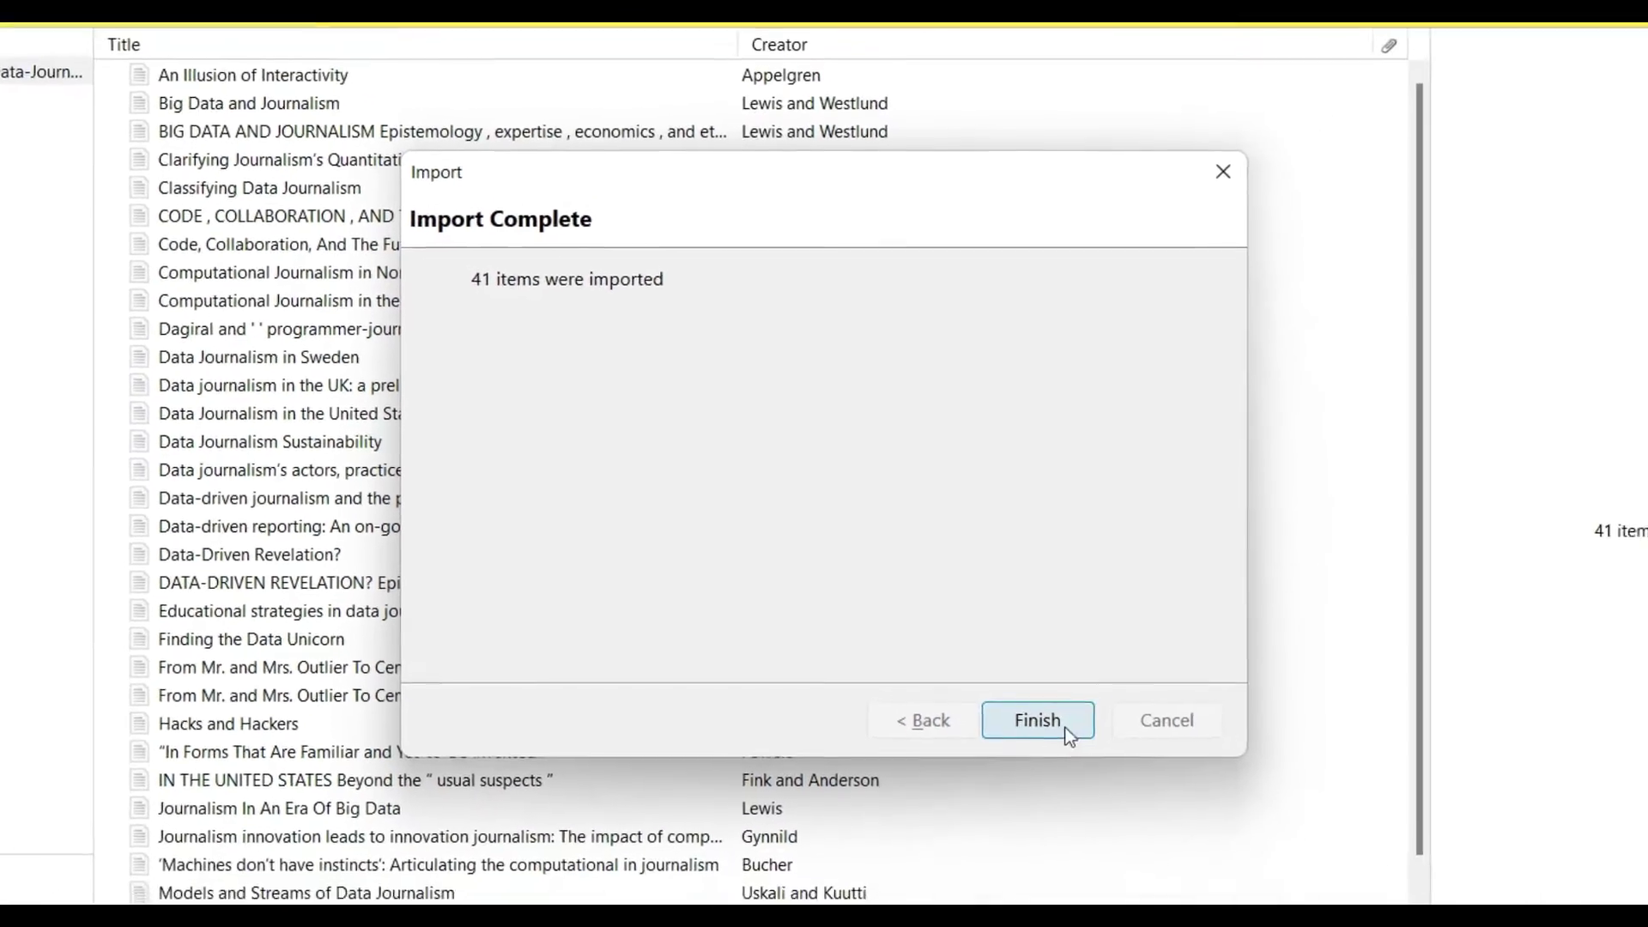
# - Dismiss the Import Complete summary and switch back to the Connected Papers graph in Chrome
pyautogui.click(1114, 800)
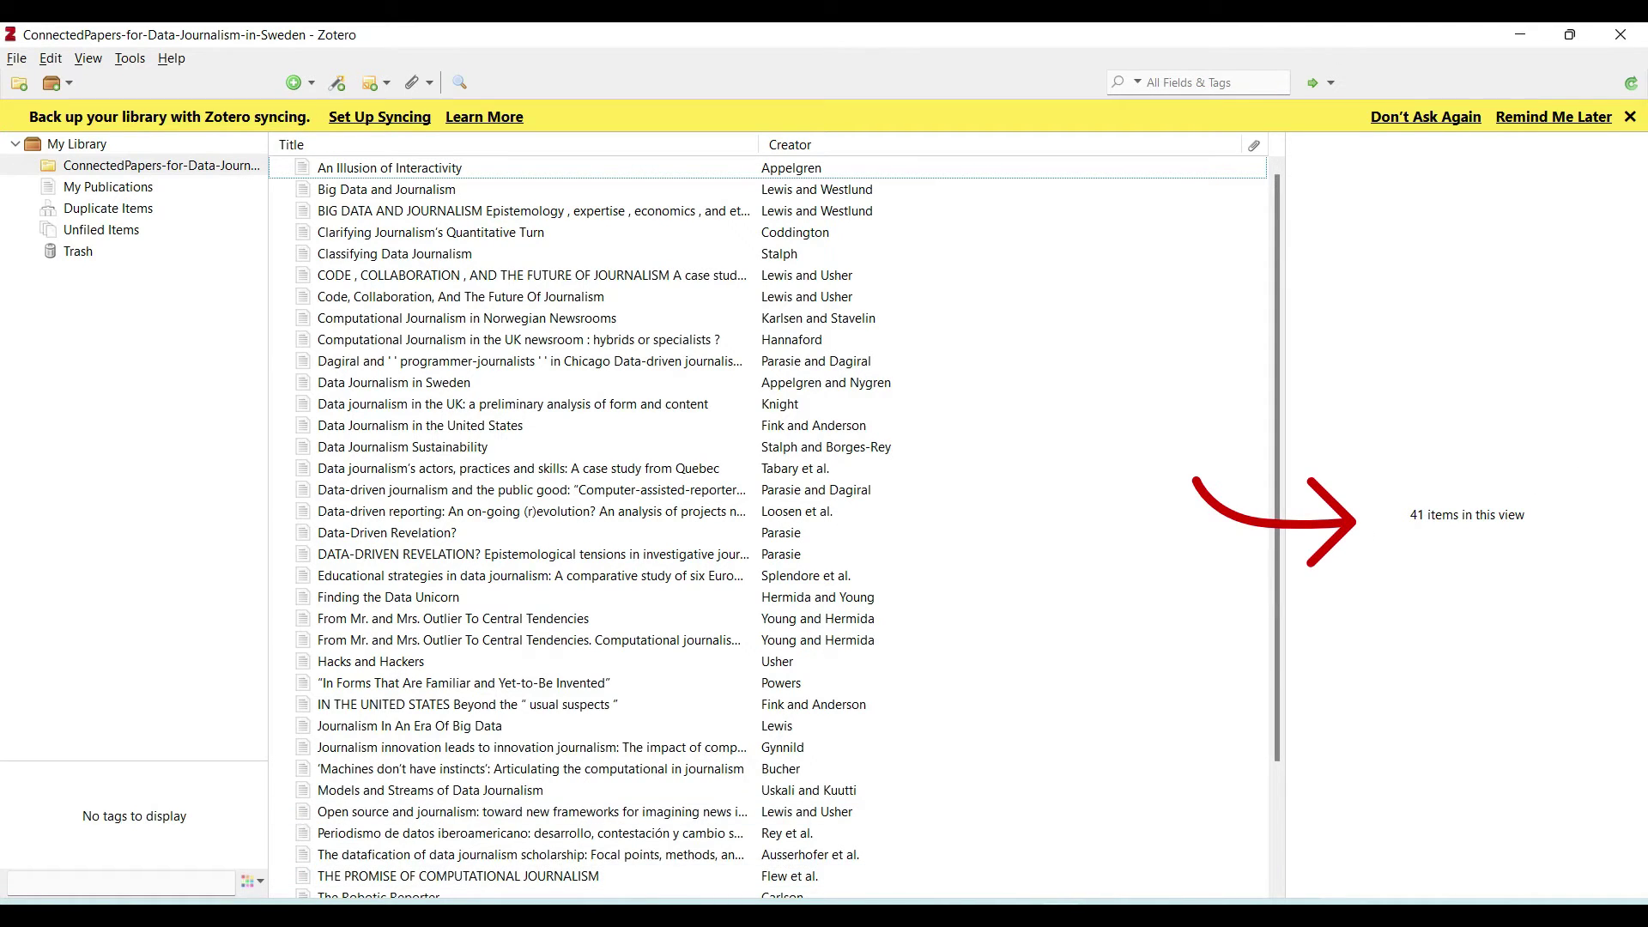
pyautogui.hotkey('alt', 'Tab')
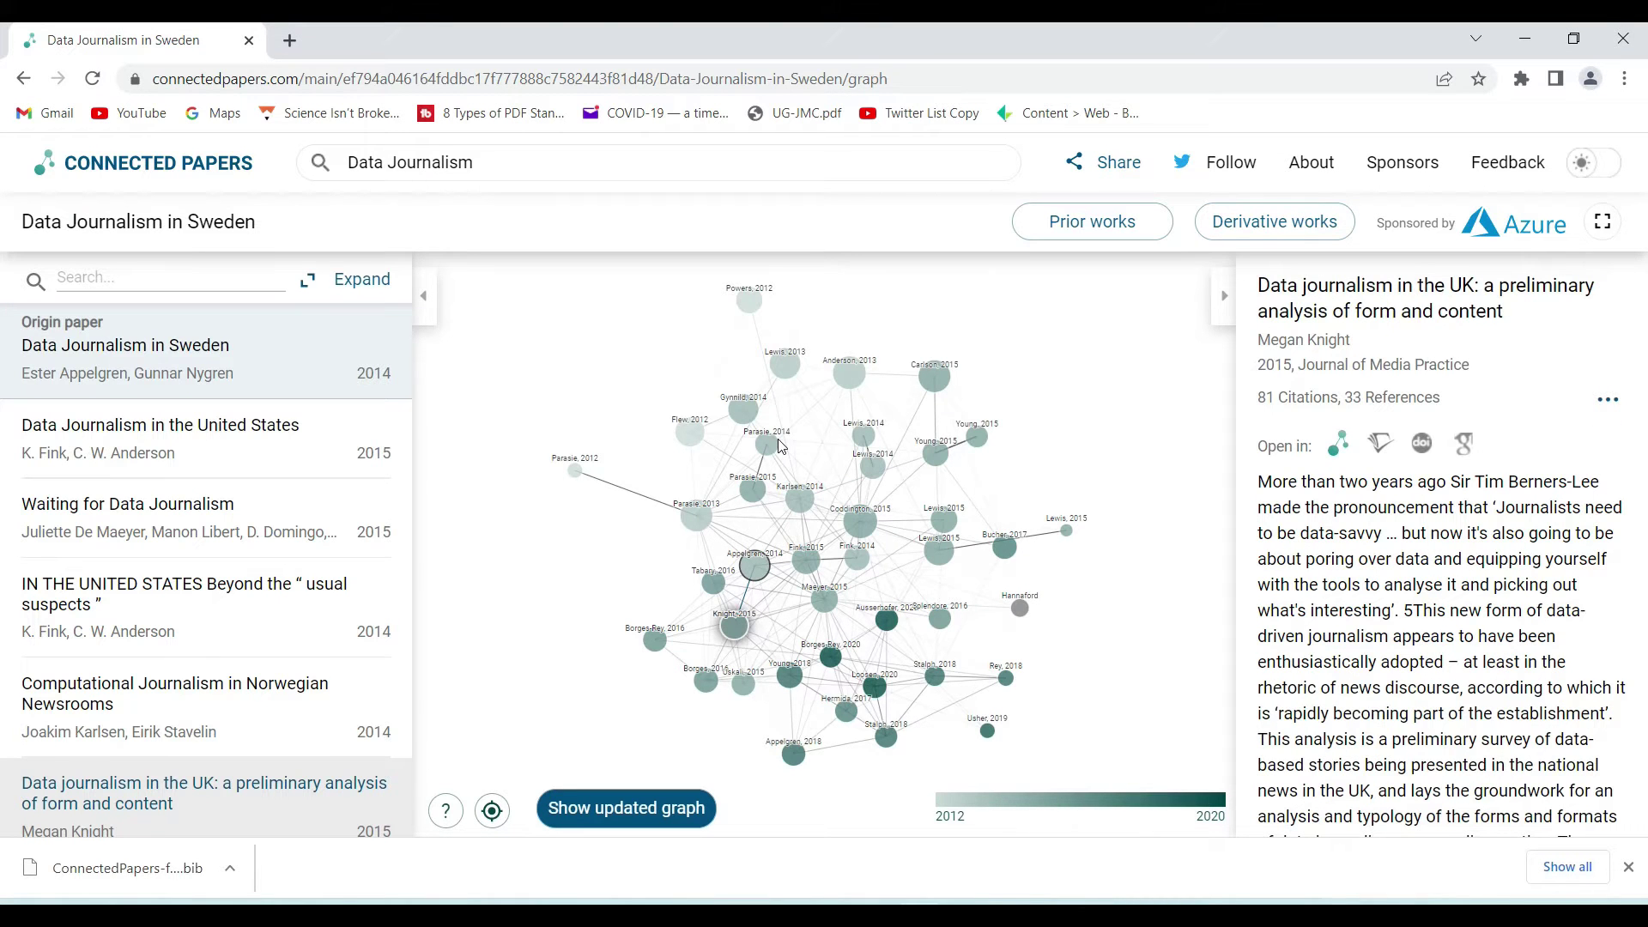
# - Load the updated graph, then go back through browser history to the Connected Papers home page
pyautogui.click(633, 810)
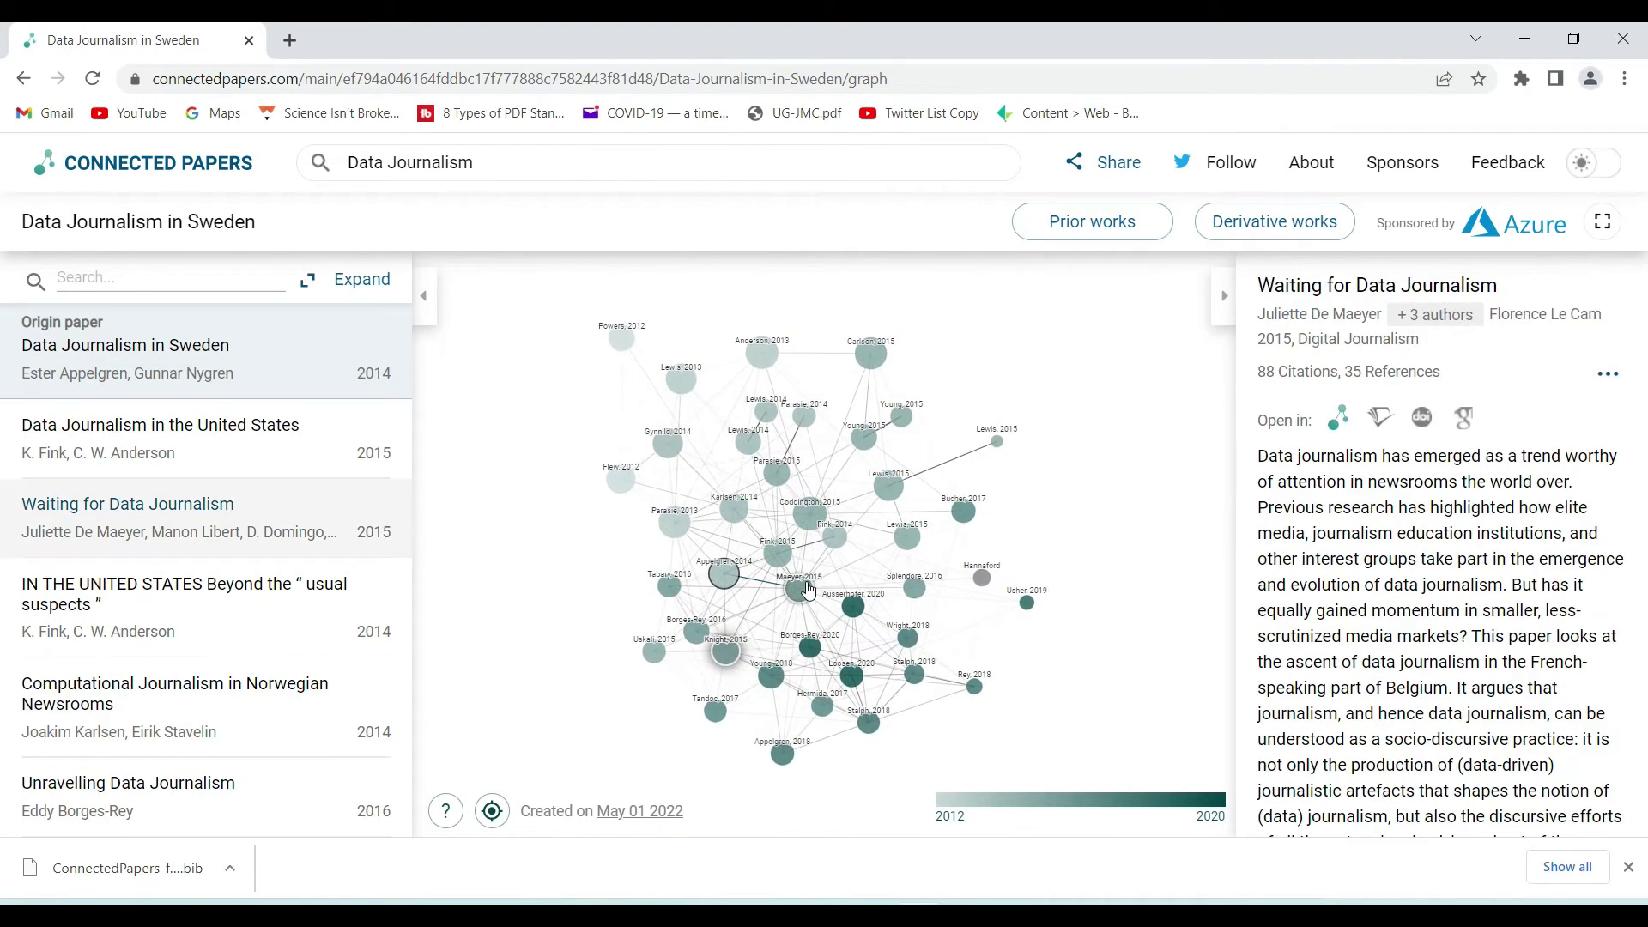
pyautogui.click(25, 79)
pyautogui.click(24, 79)
pyautogui.click(24, 79)
pyautogui.click(24, 79)
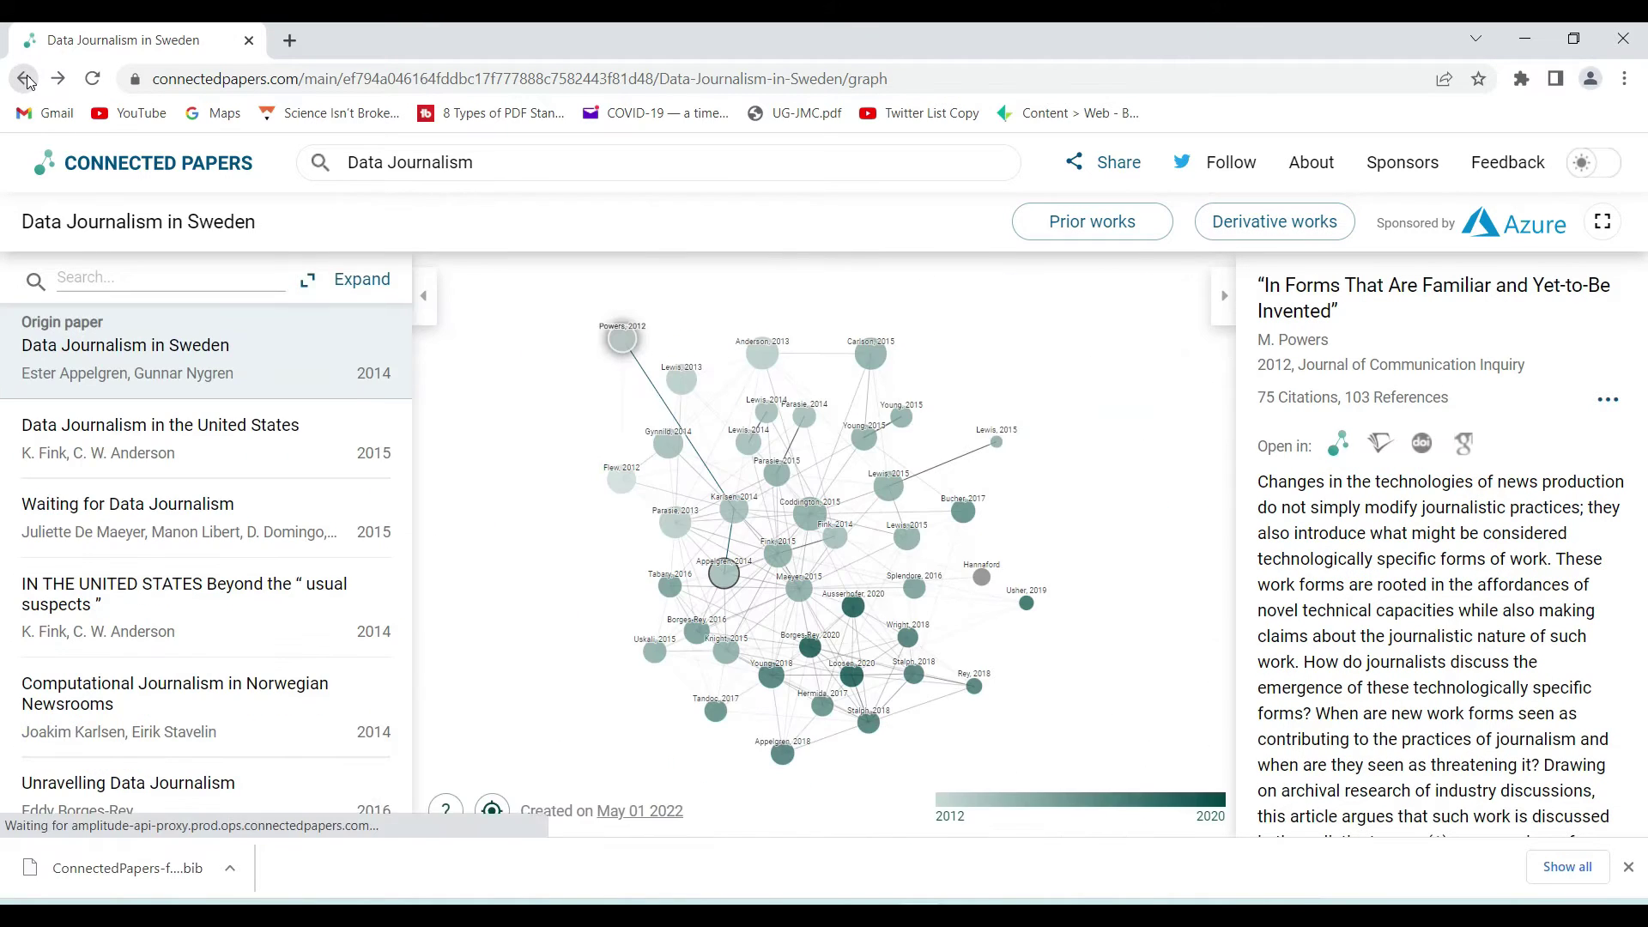
pyautogui.click(24, 79)
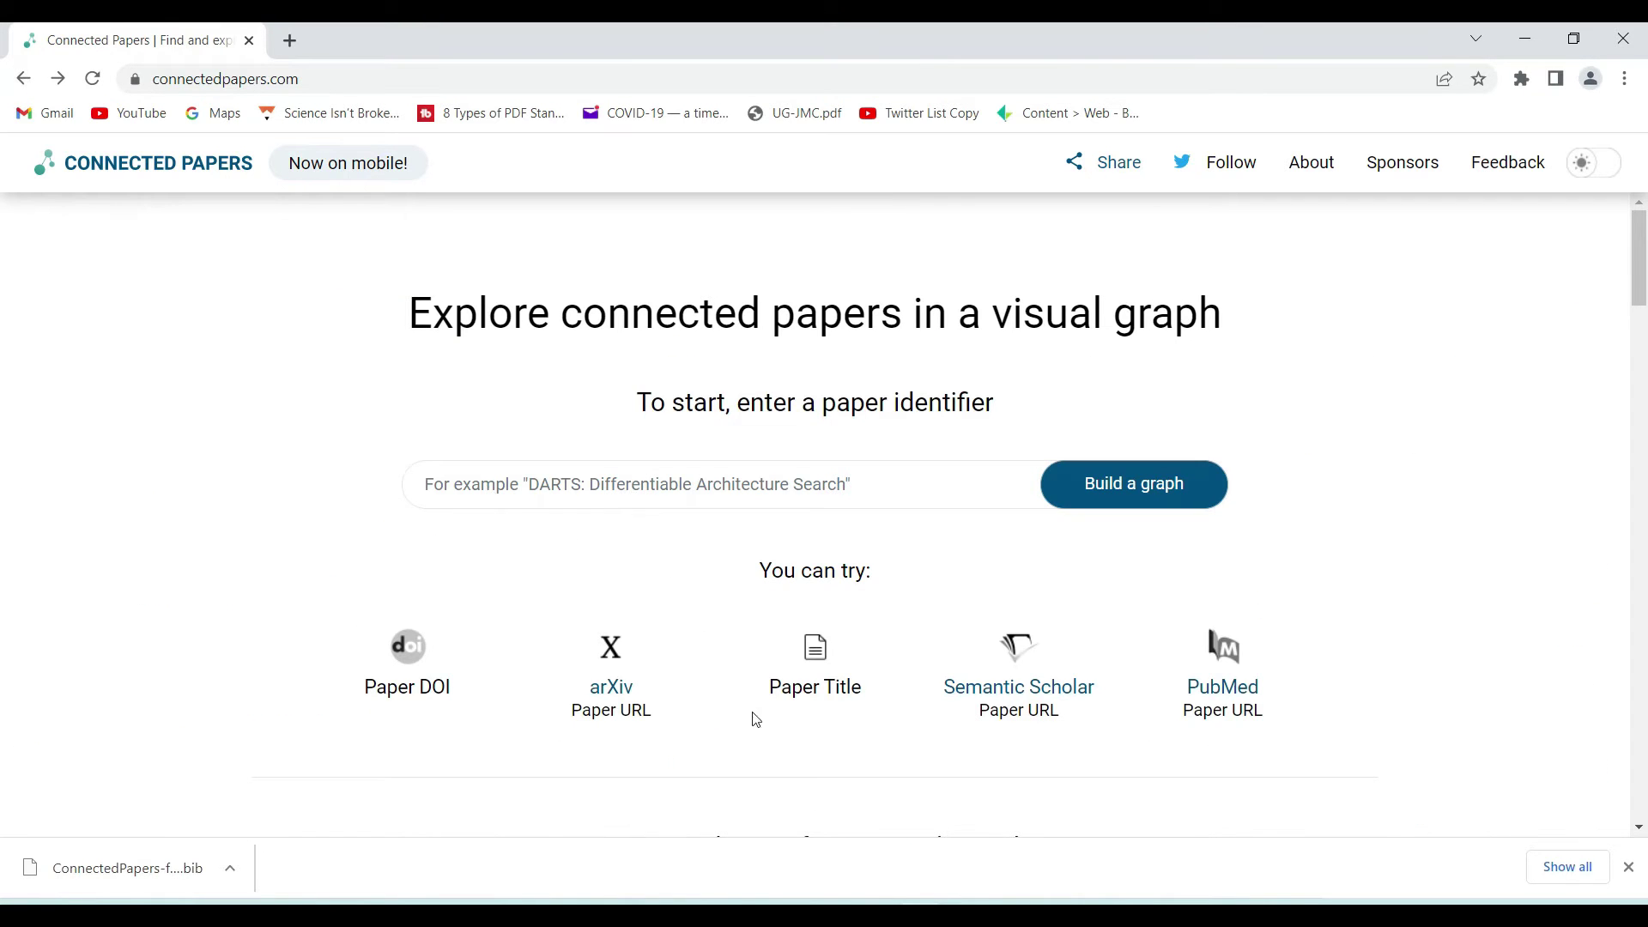
# - Search Google Scholar for 'digital journalism' in a new tab, bringing up Jones and Salter's book
pyautogui.click(289, 41)
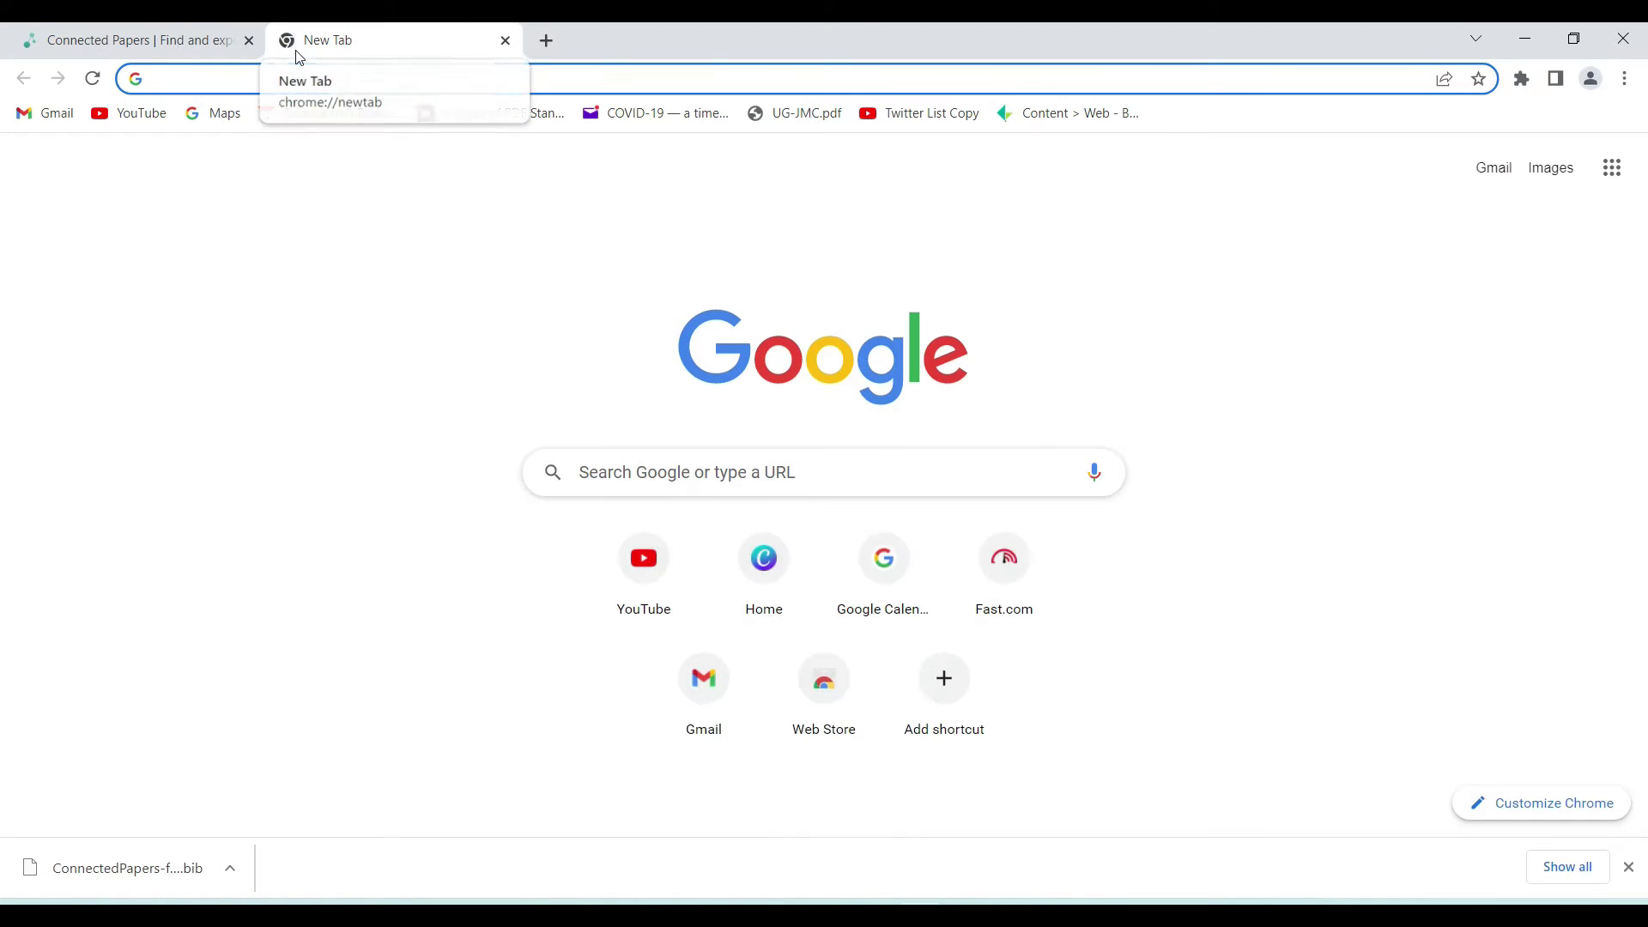
pyautogui.write('scholar')
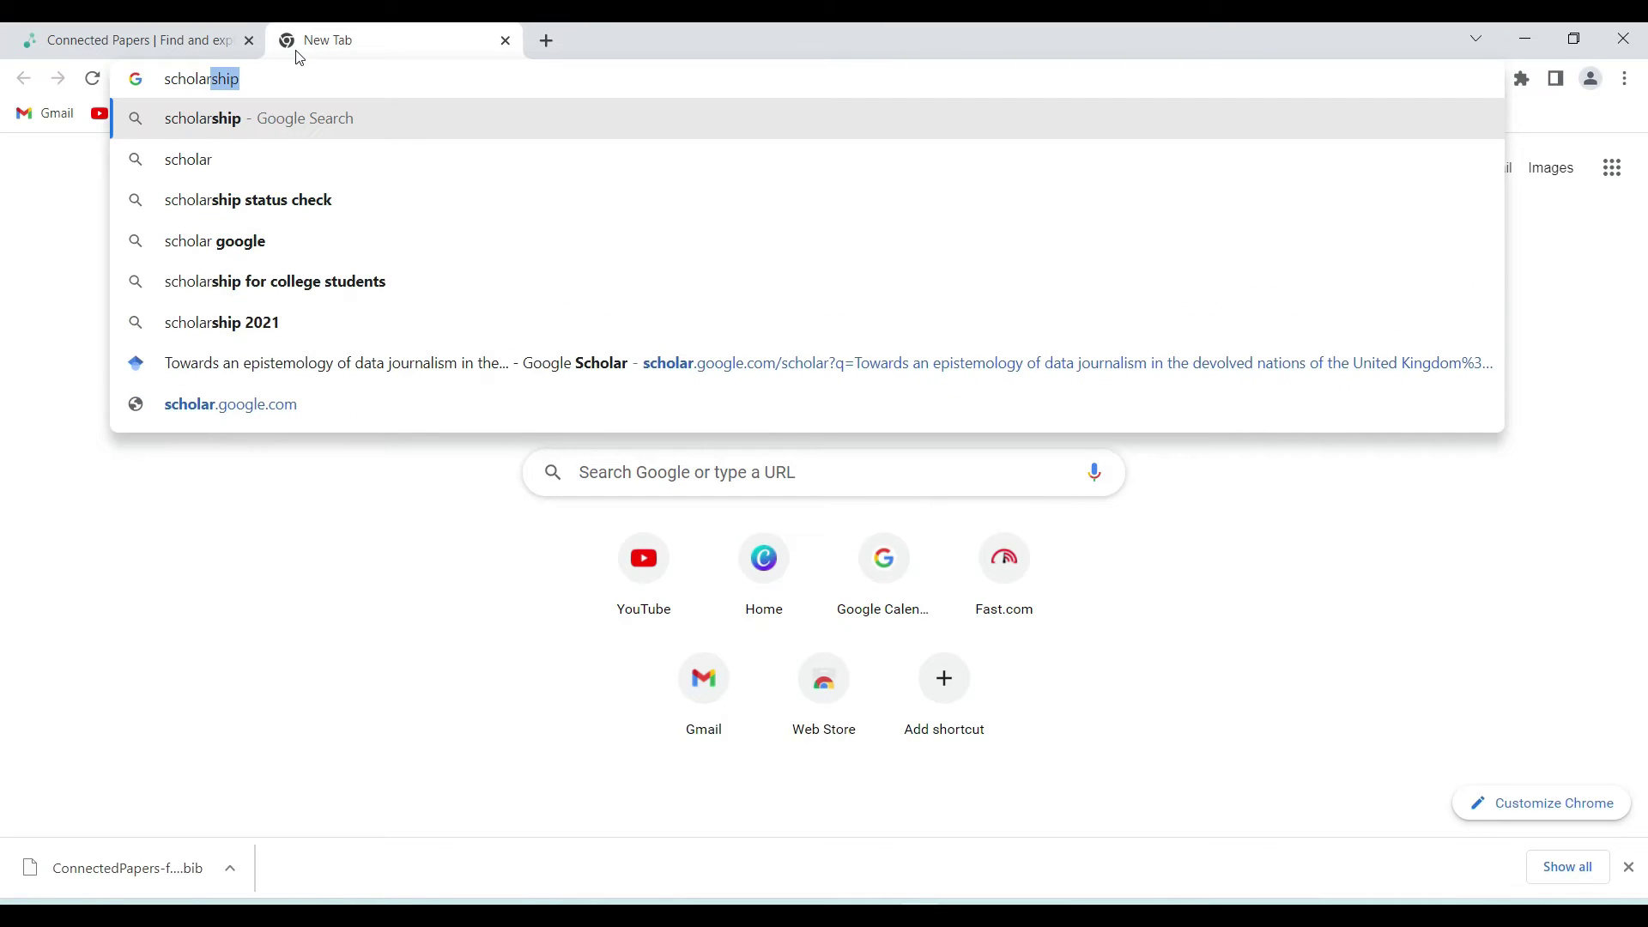
pyautogui.click(230, 404)
pyautogui.write('digital ')
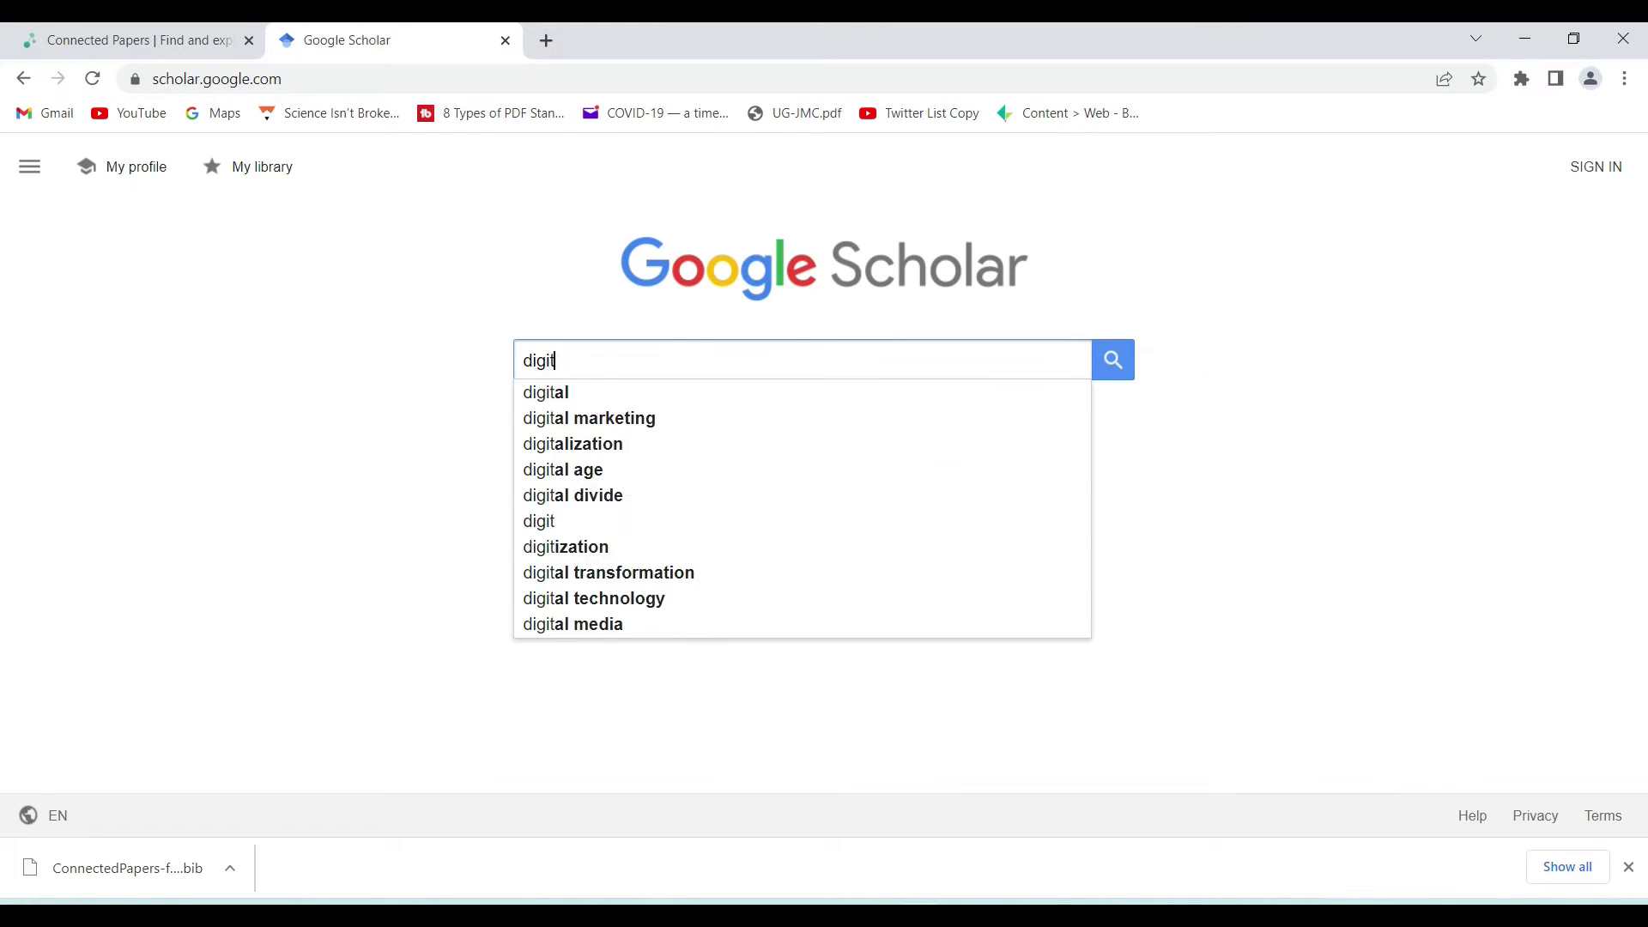
pyautogui.write('jounali')
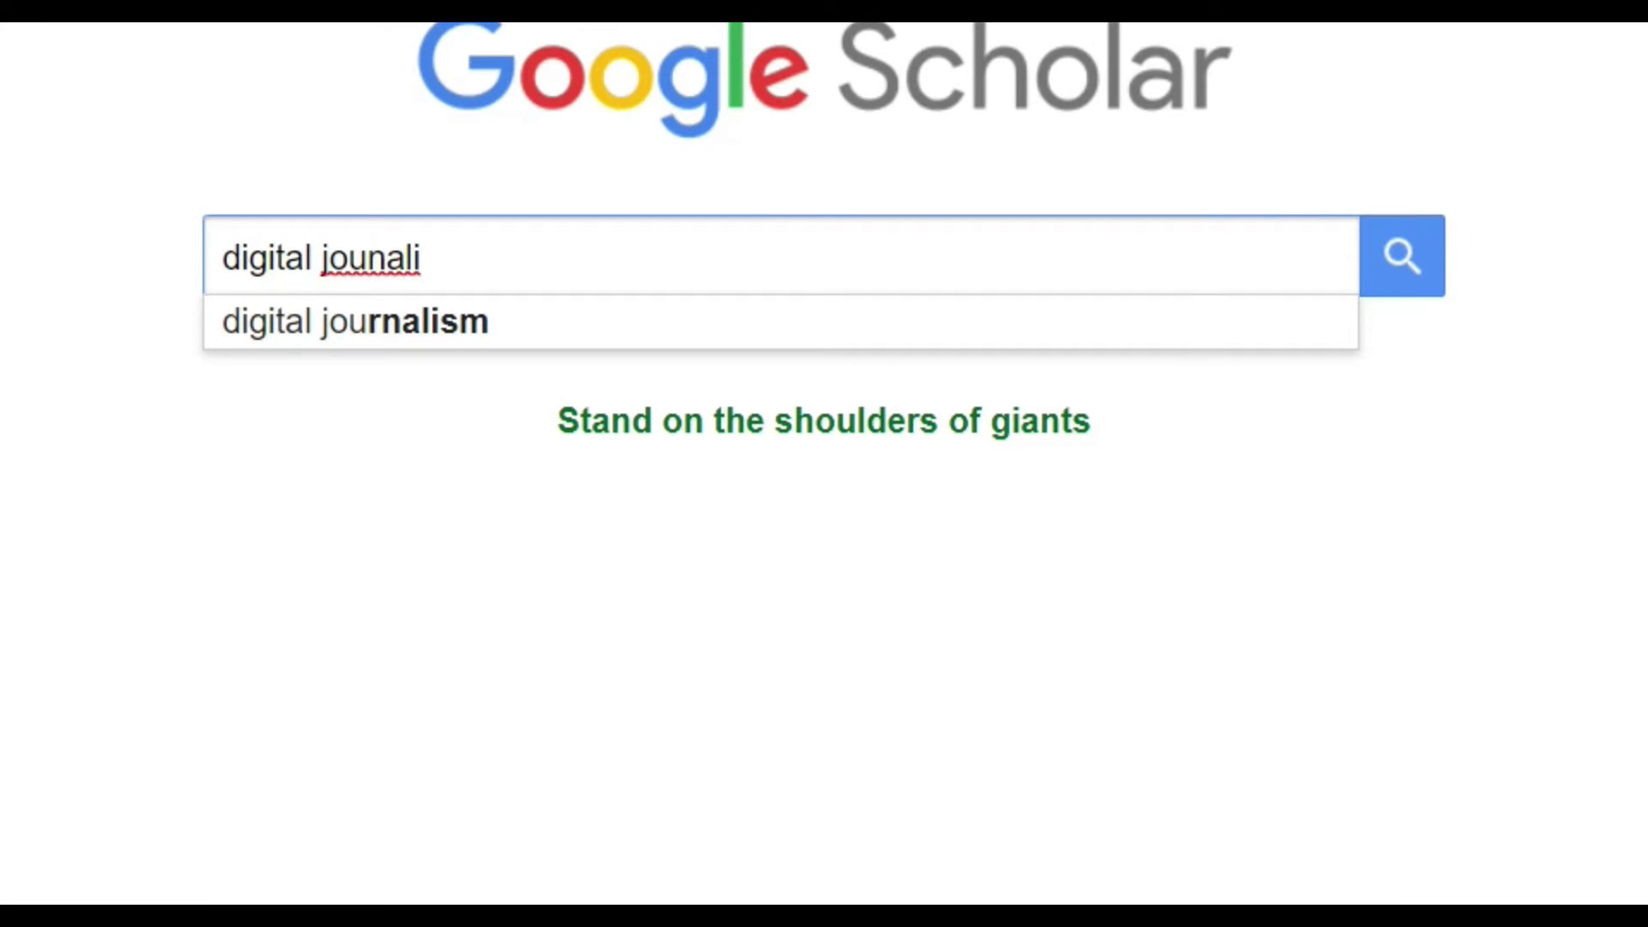
pyautogui.click(393, 331)
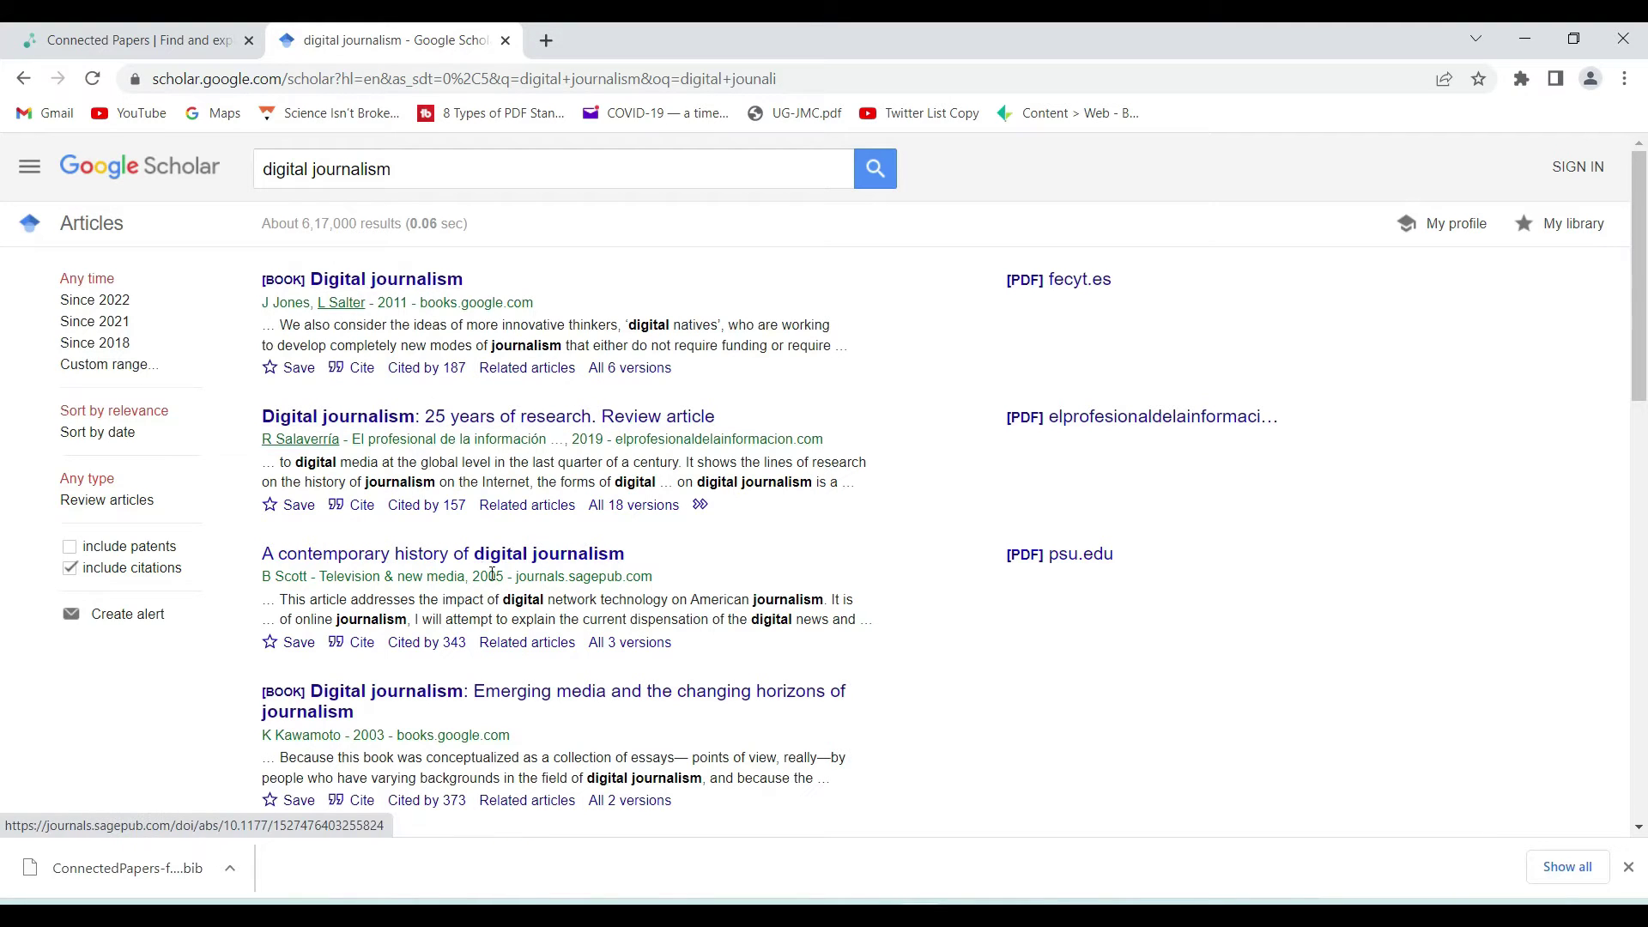
pyautogui.click(473, 554)
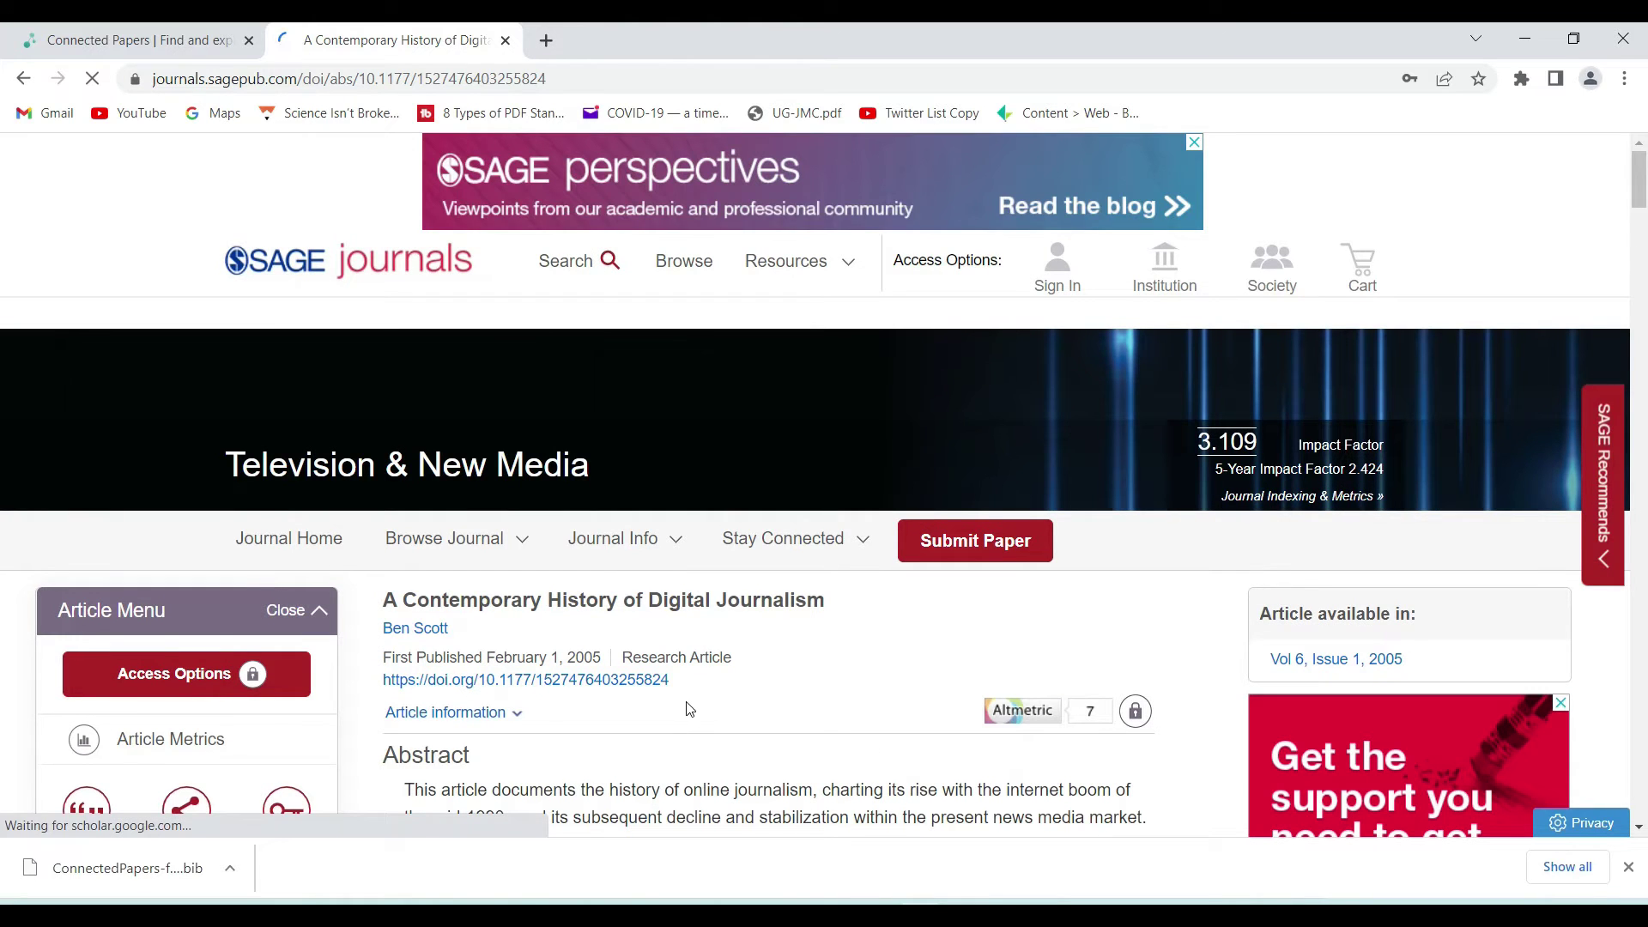
pyautogui.moveTo(671, 682); pyautogui.dragTo(383, 683)
pyautogui.hotkey('ctrl', 'c')
pyautogui.hotkey('ctrl', 'shift', 'Tab')
pyautogui.hotkey('ctrl', 'v')
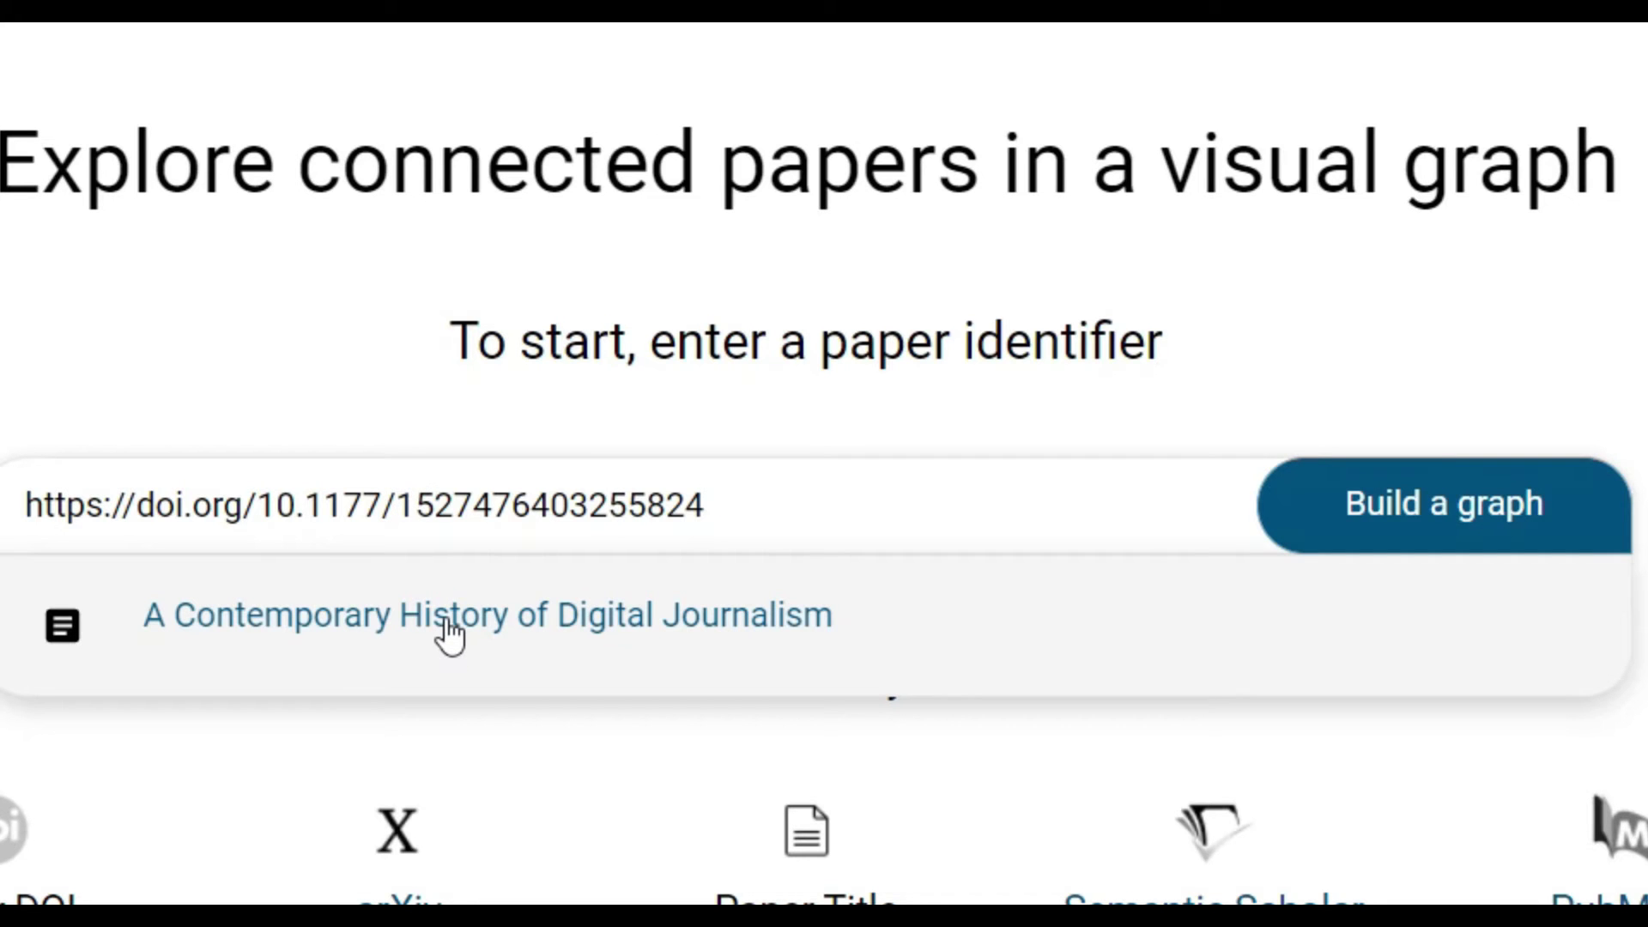
# - Build the A Contemporary History of Digital Journalism graph, browse its nodes, and list derivative works
pyautogui.click(446, 617)
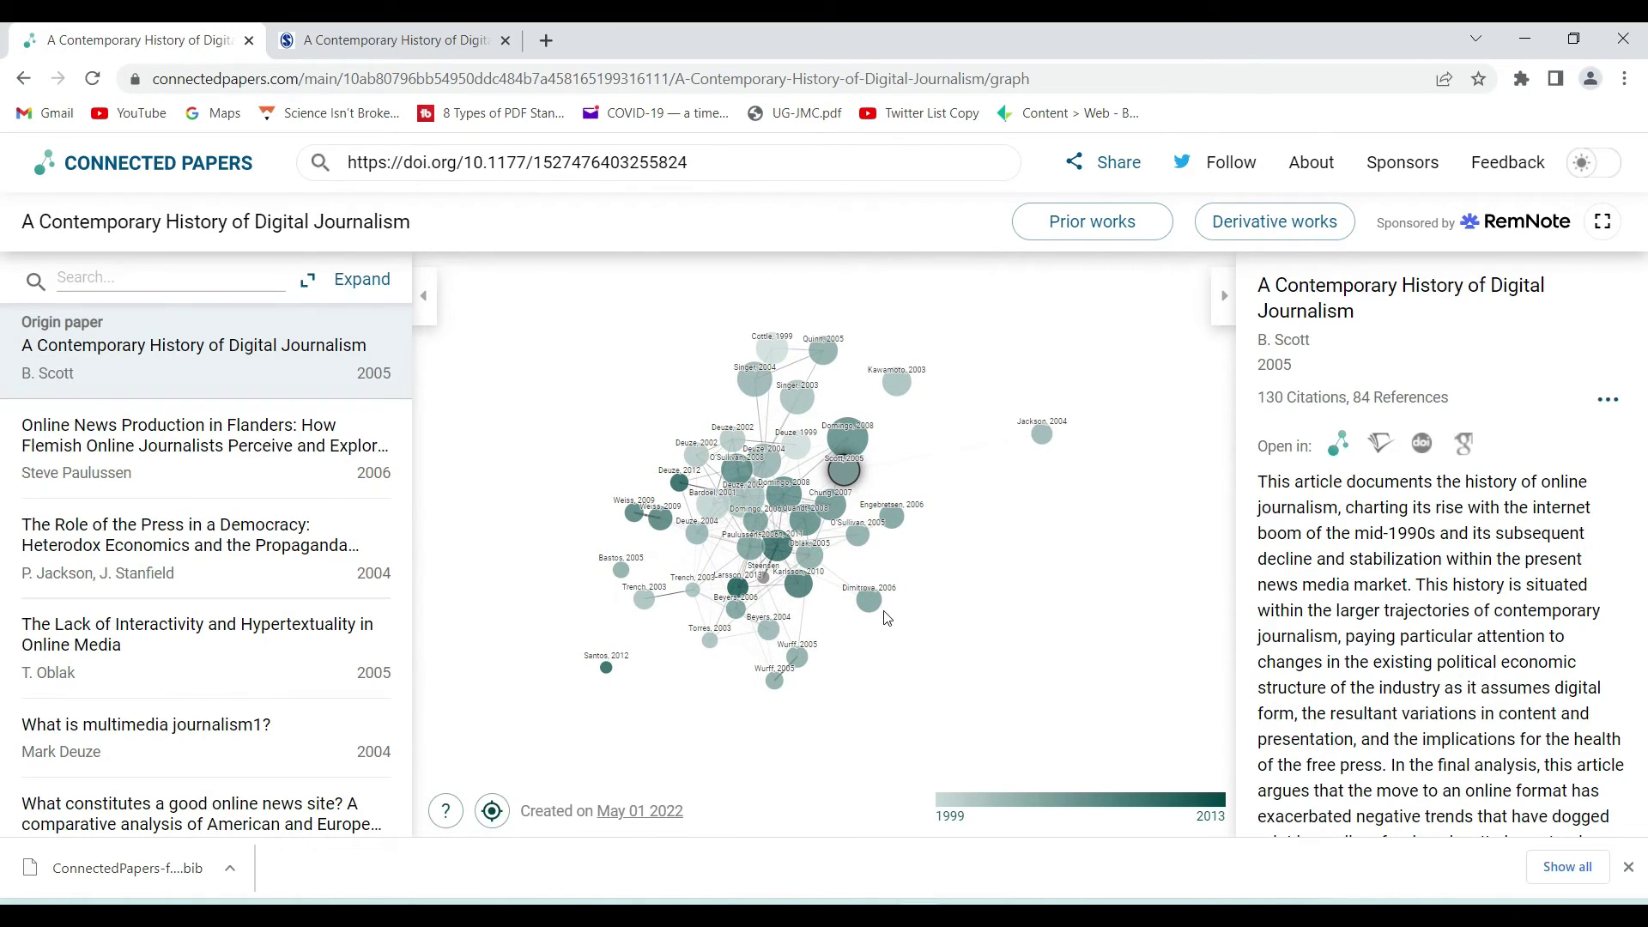
pyautogui.scroll(2, 867, 584)
pyautogui.moveTo(674, 532)
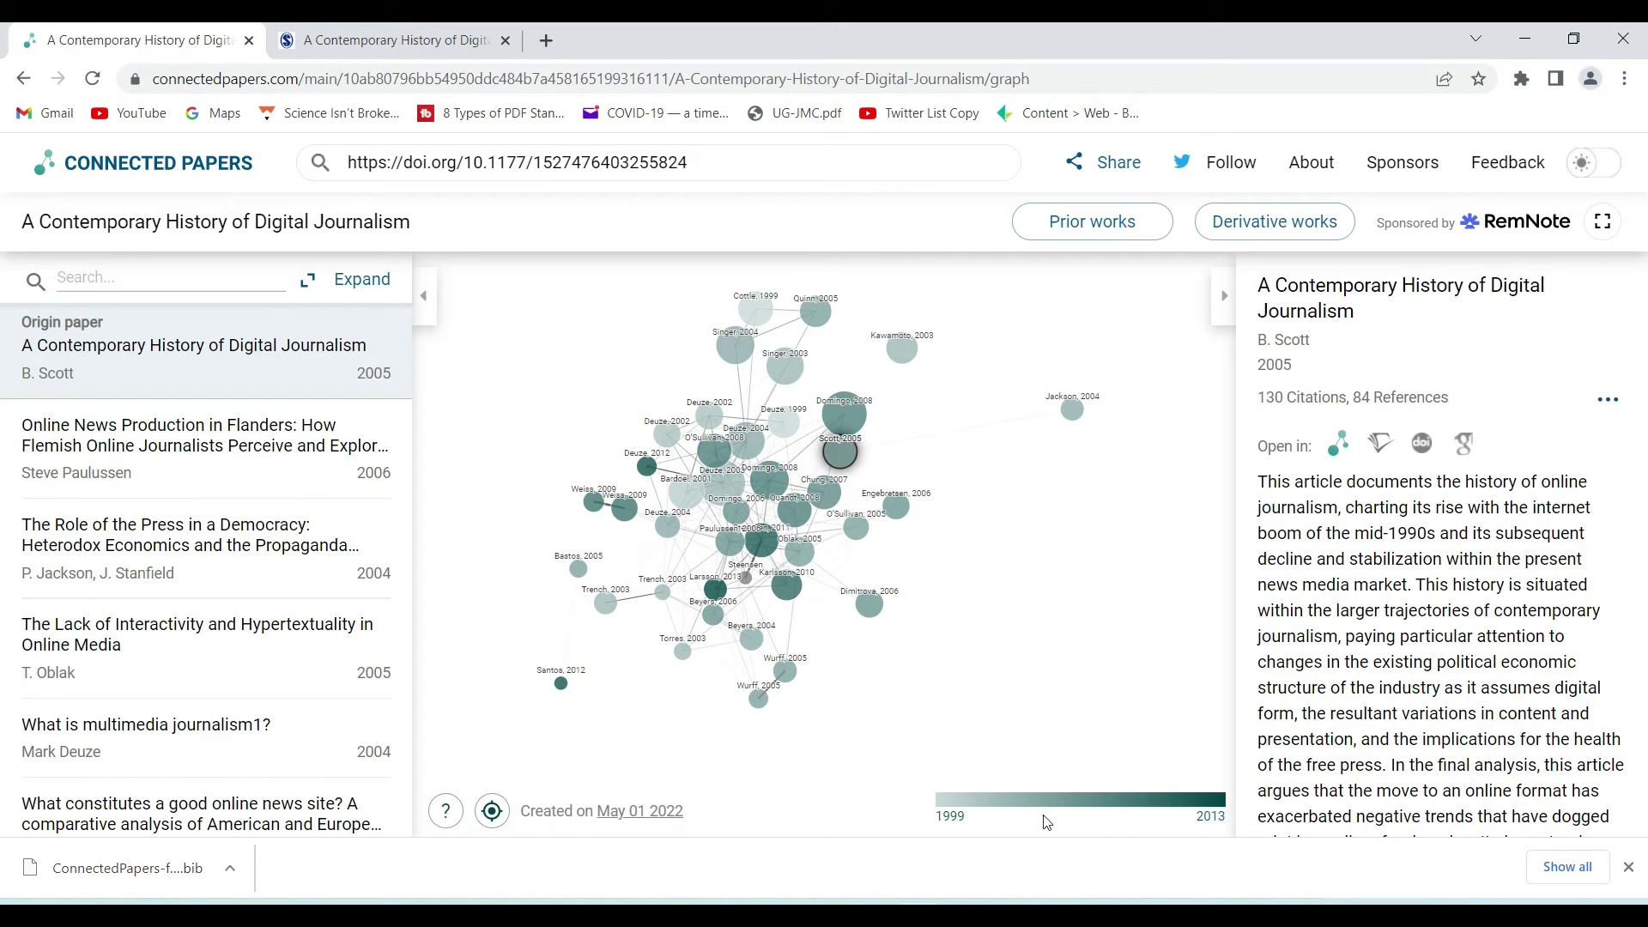
pyautogui.moveTo(712, 606)
pyautogui.moveTo(850, 417)
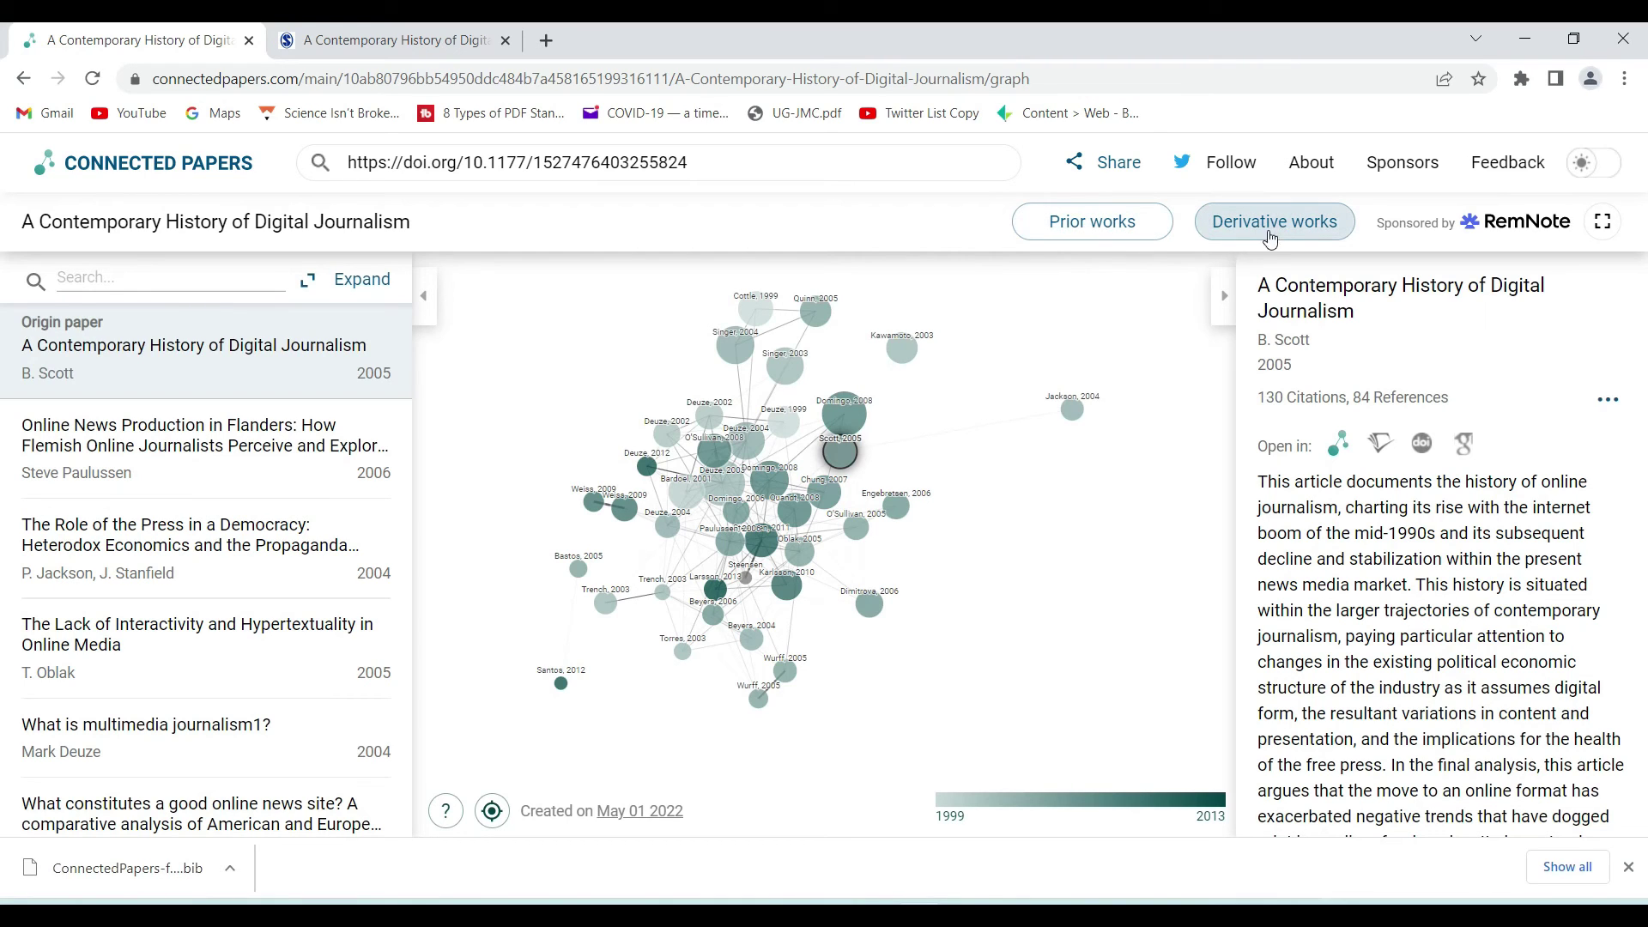
pyautogui.click(1256, 239)
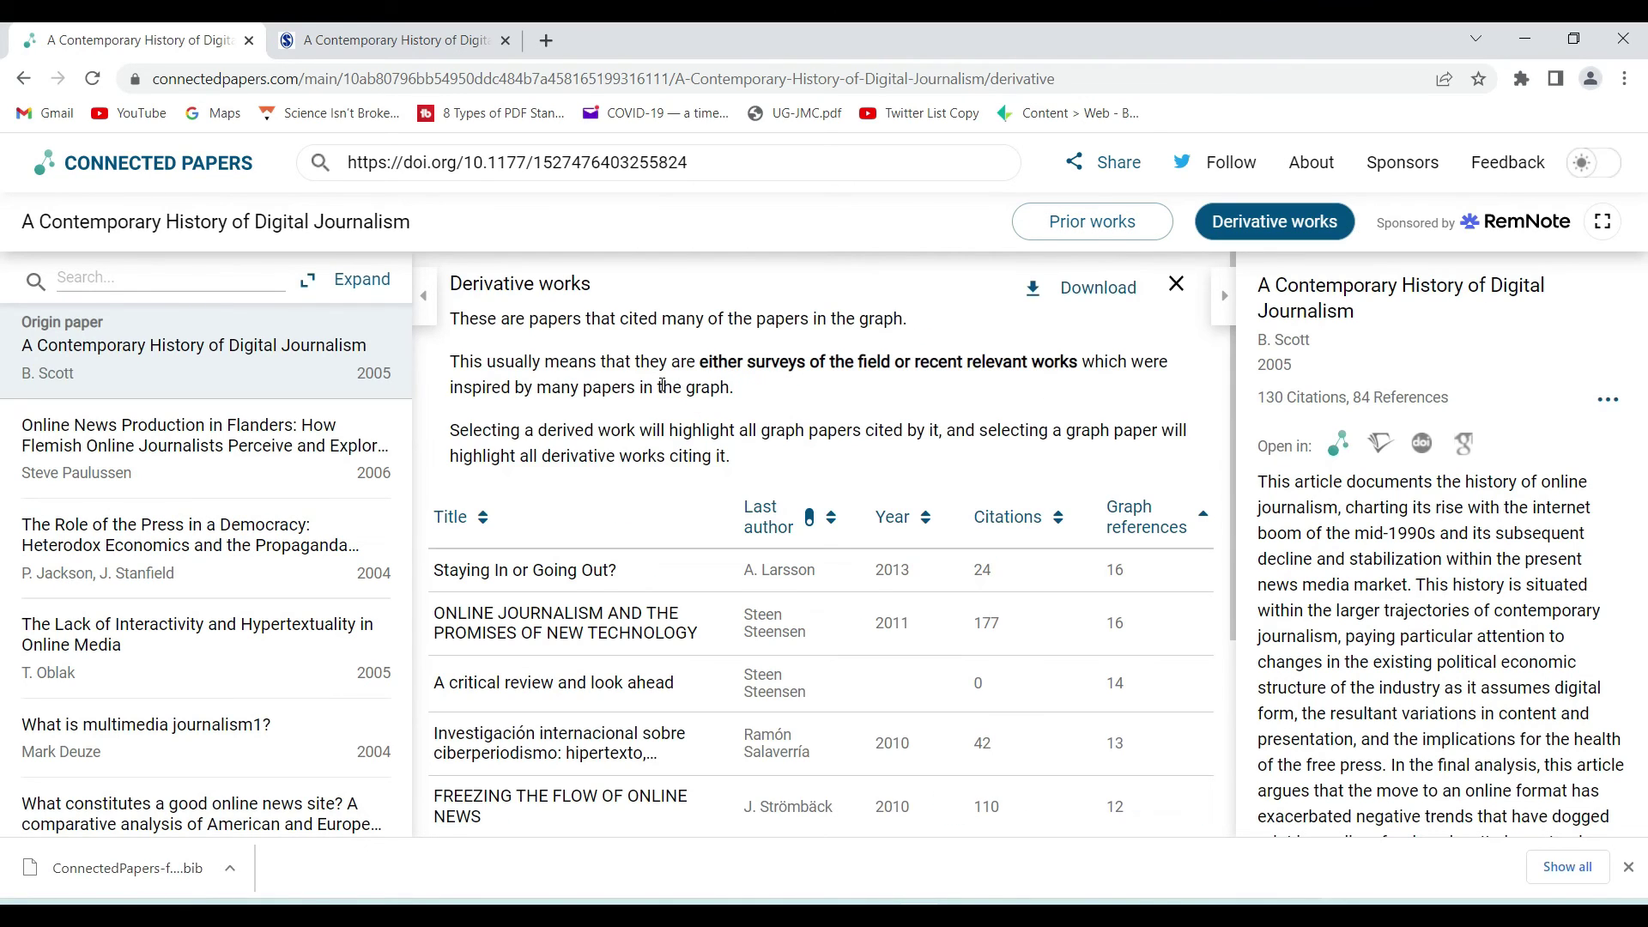